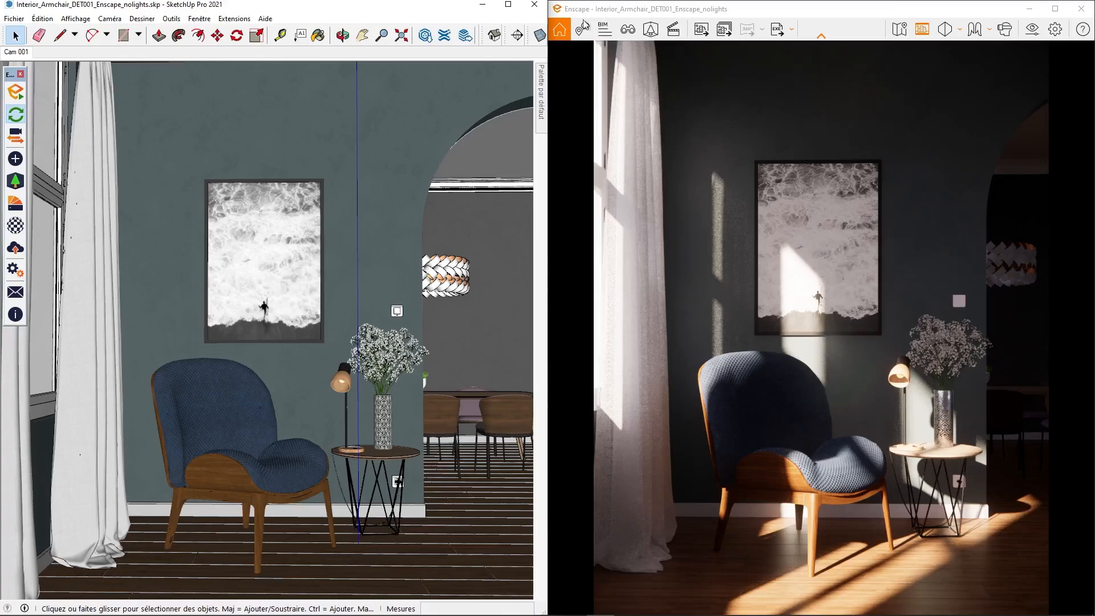
Review the render's visual settings for atmosphere, sky and camera, then close them.
{"action": "left_click", "coordinate": [763, 97]}
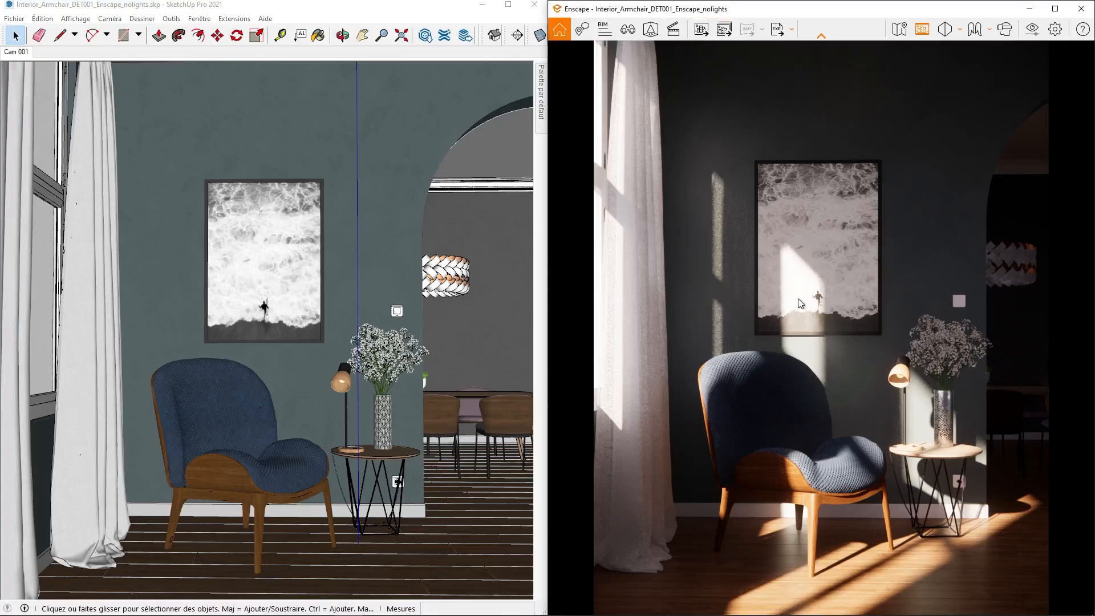
{"action": "left_click", "coordinate": [1030, 30]}
{"action": "left_click_drag", "start_coordinate": [804, 92], "coordinate": [846, 131]}
{"action": "left_click", "coordinate": [810, 171]}
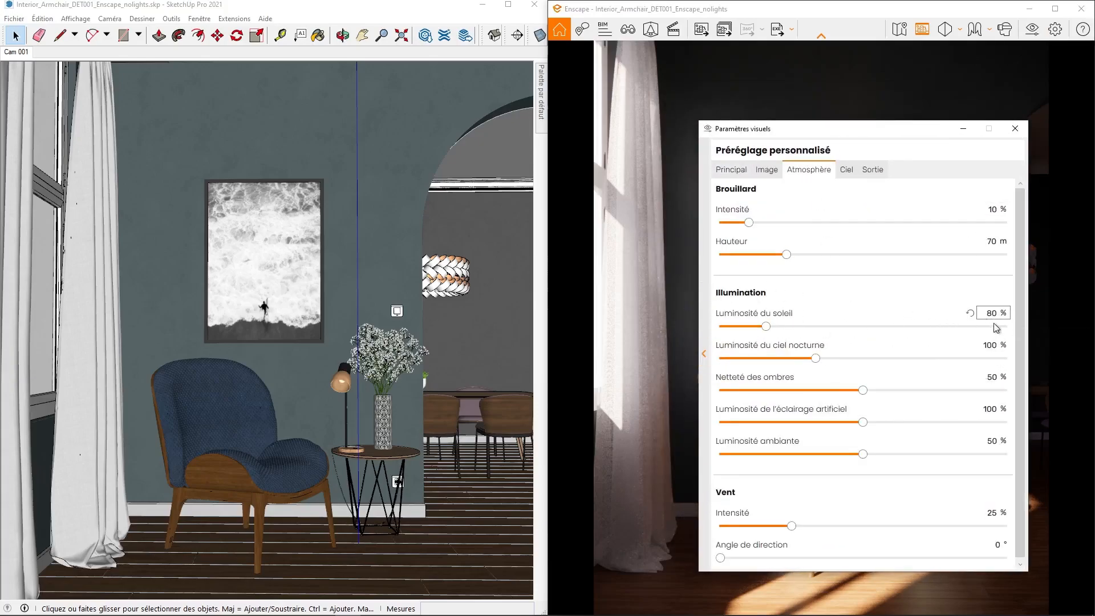
{"action": "left_click", "coordinate": [848, 172]}
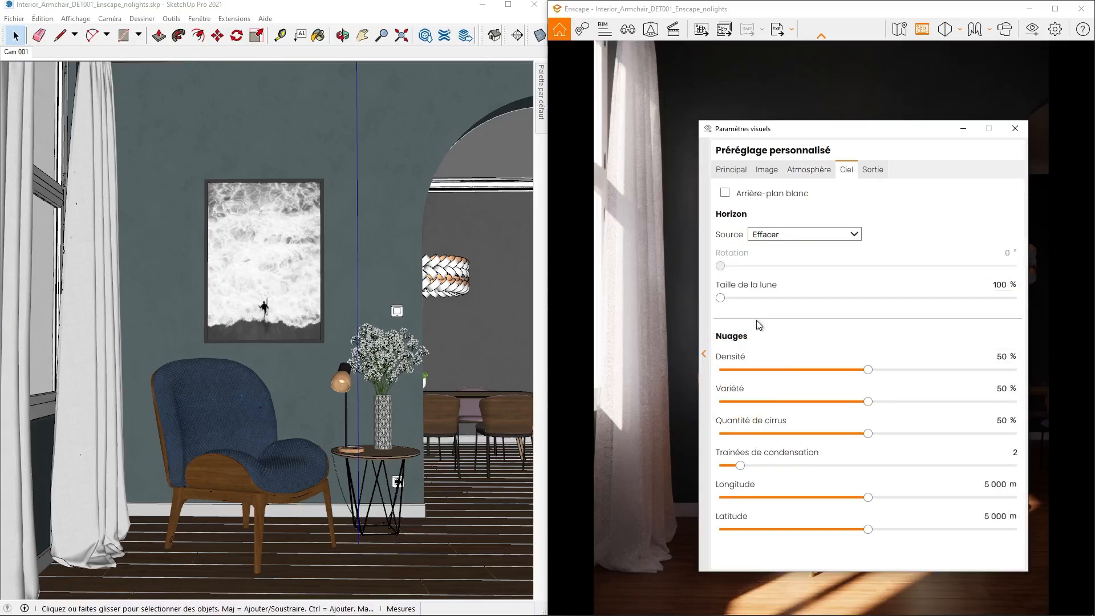
{"action": "left_click", "coordinate": [731, 170]}
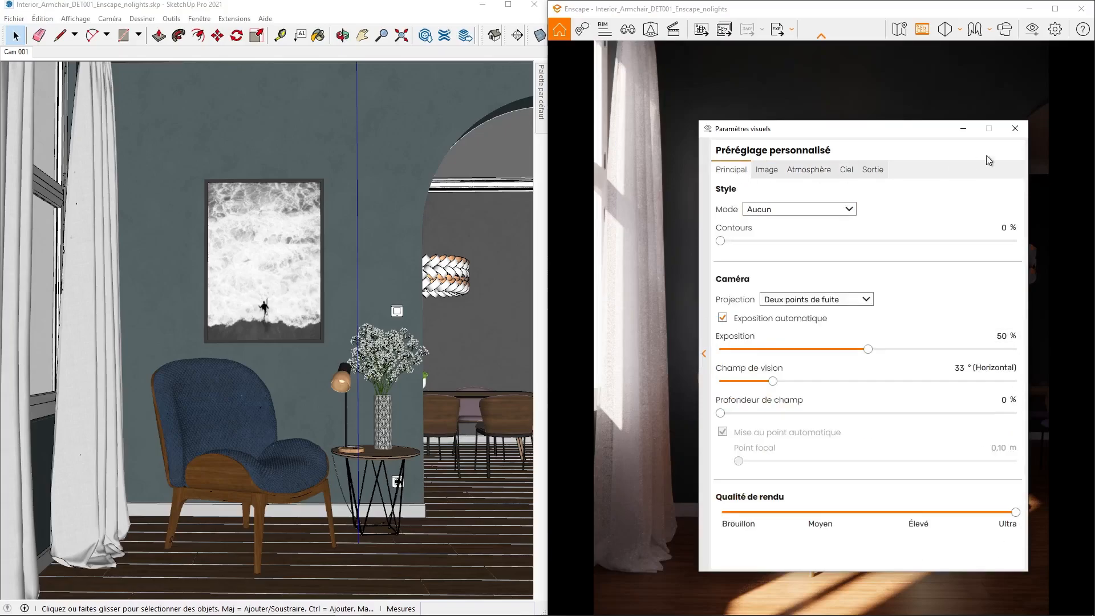
{"action": "left_click", "coordinate": [1016, 129]}
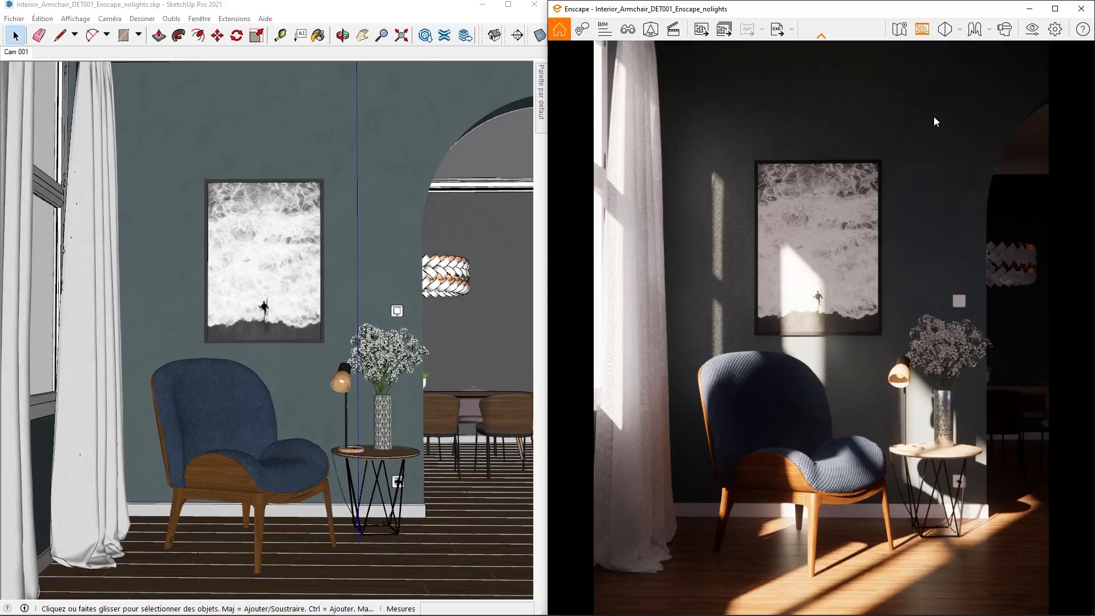
Bring up the visual settings at the atmosphere options and place them clear of the render view.
{"action": "left_click", "coordinate": [1033, 29]}
{"action": "mouse_move", "coordinate": [845, 133]}
{"action": "left_mouse_down"}
{"action": "mouse_move", "coordinate": [353, 101]}
{"action": "mouse_move", "coordinate": [286, 81]}
{"action": "left_mouse_up"}
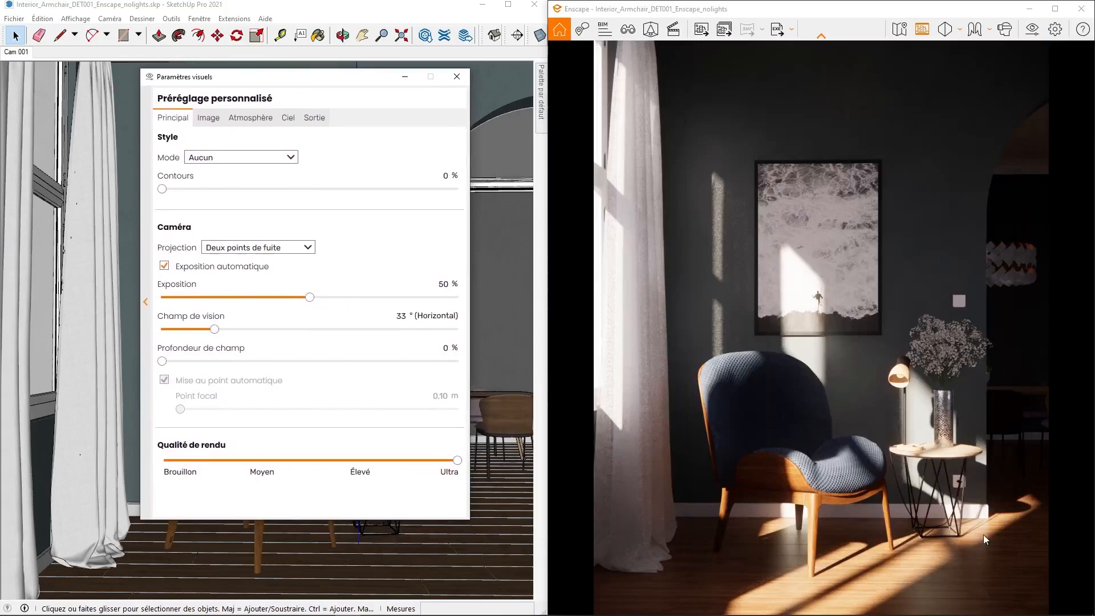
{"action": "left_click", "coordinate": [244, 119]}
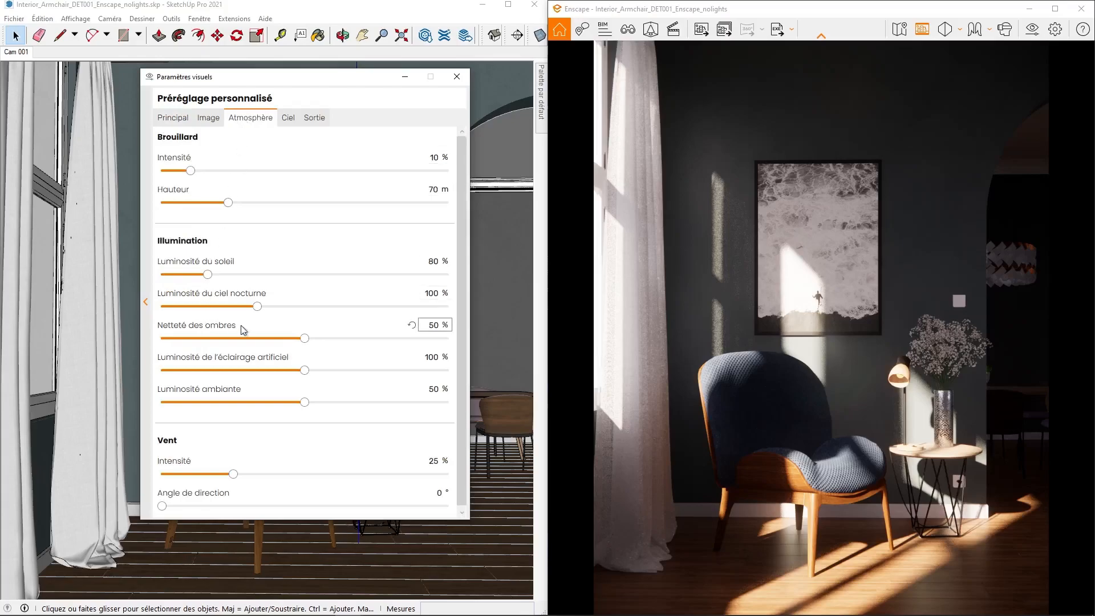
Try a shadow sharpness (Netteté des ombres) of 0% and restore its default value.
{"action": "left_click_drag", "start_coordinate": [312, 343], "coordinate": [147, 350]}
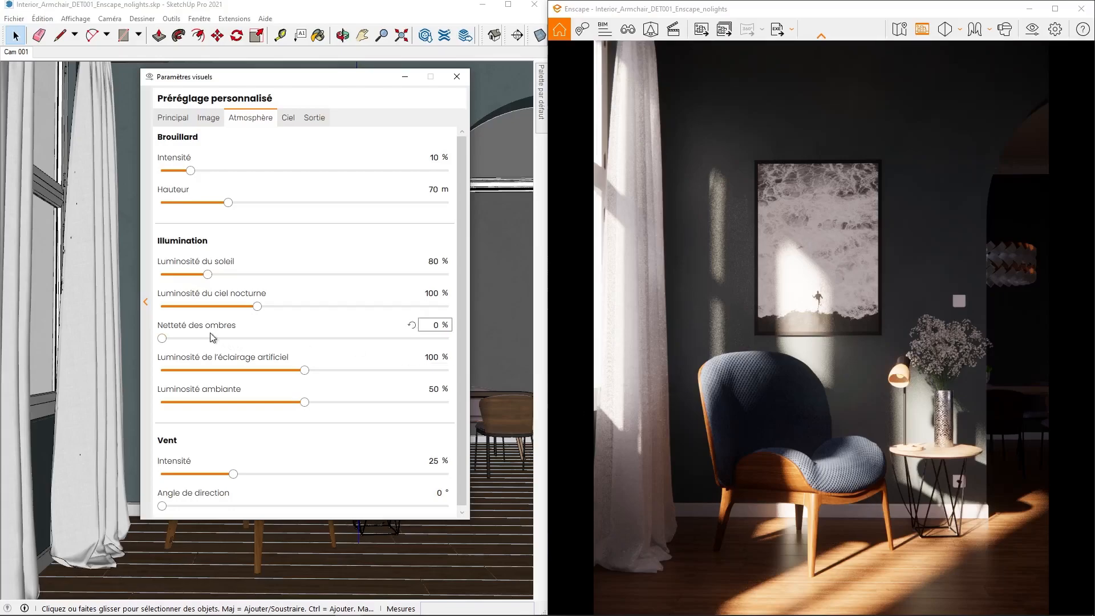
{"action": "left_click", "coordinate": [412, 326]}
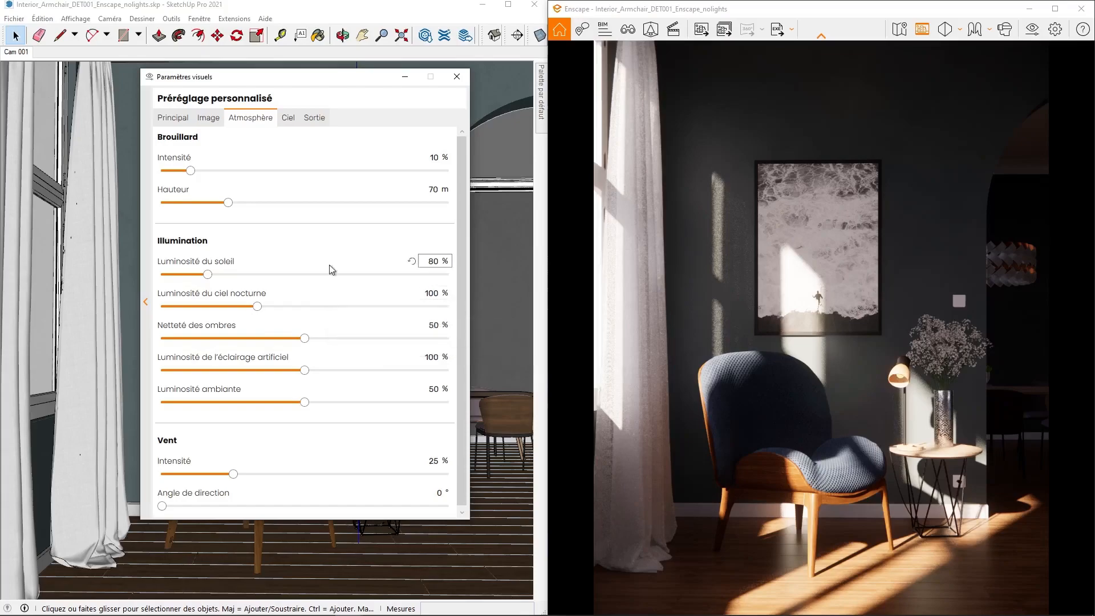
Compare the render with and without automatic exposure, and leave Exposition automatique disabled.
{"action": "mouse_move", "coordinate": [291, 78]}
{"action": "left_mouse_down"}
{"action": "mouse_move", "coordinate": [502, 94]}
{"action": "mouse_move", "coordinate": [878, 87]}
{"action": "mouse_move", "coordinate": [256, 74]}
{"action": "mouse_move", "coordinate": [242, 98]}
{"action": "left_mouse_up"}
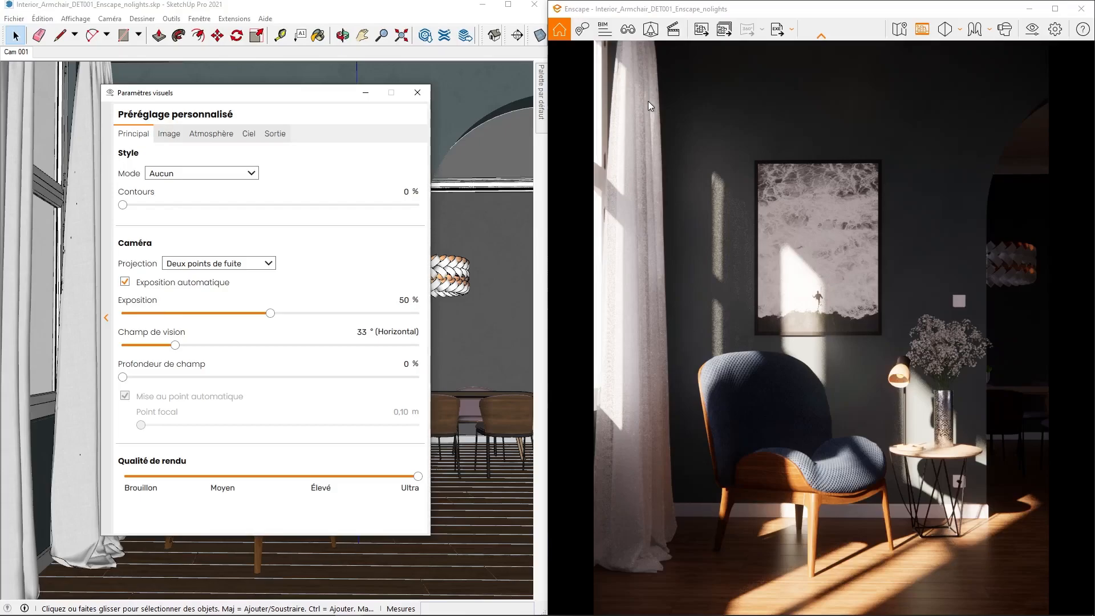
{"action": "left_click", "coordinate": [126, 284]}
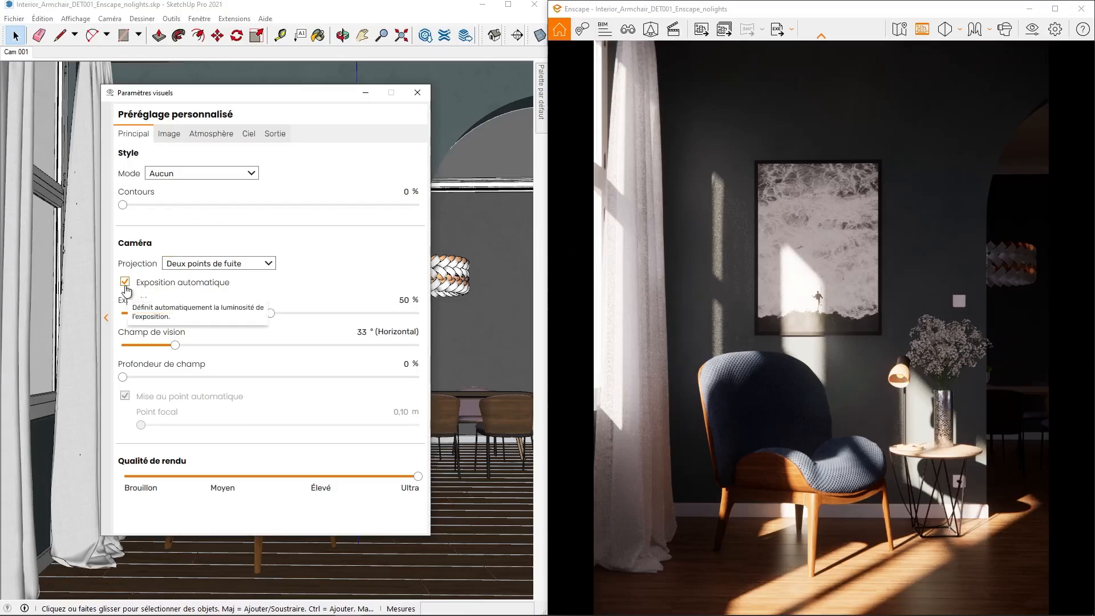
{"action": "left_click", "coordinate": [126, 288]}
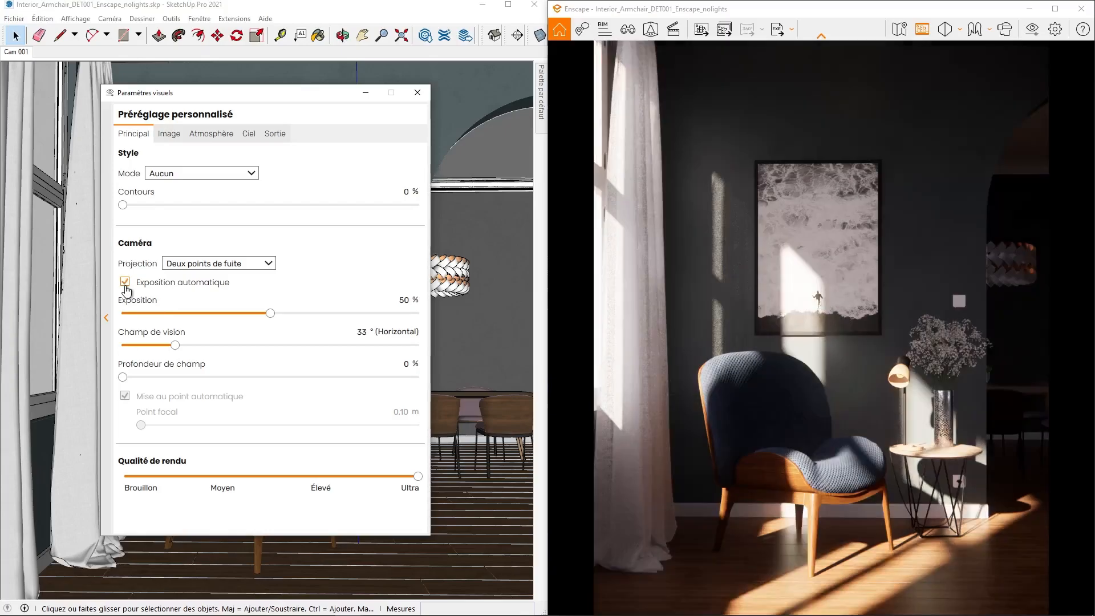
{"action": "left_click", "coordinate": [126, 291]}
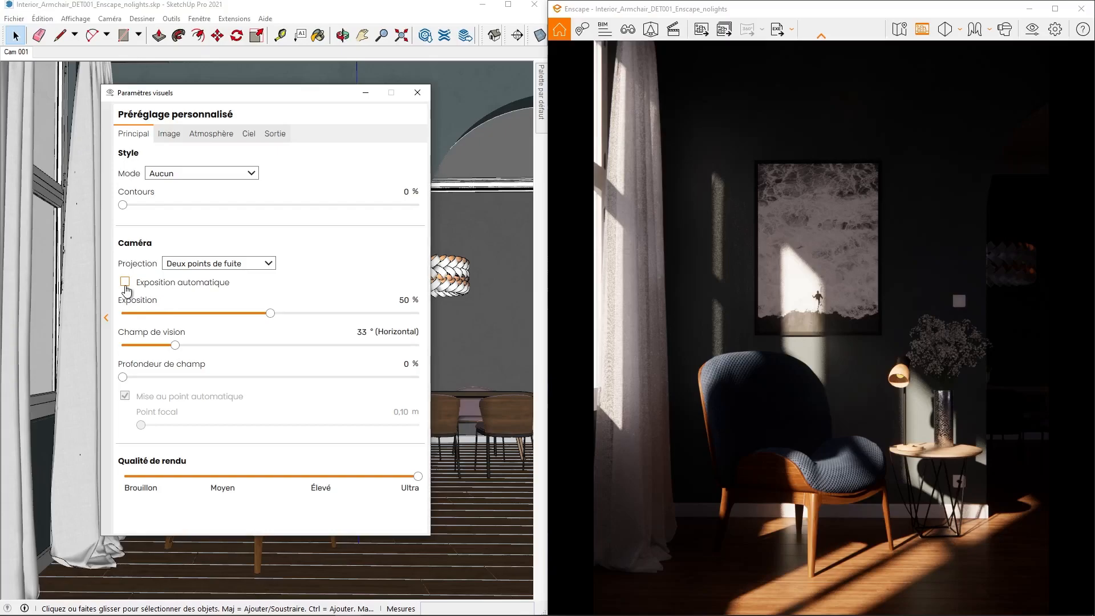
{"action": "left_click", "coordinate": [126, 291]}
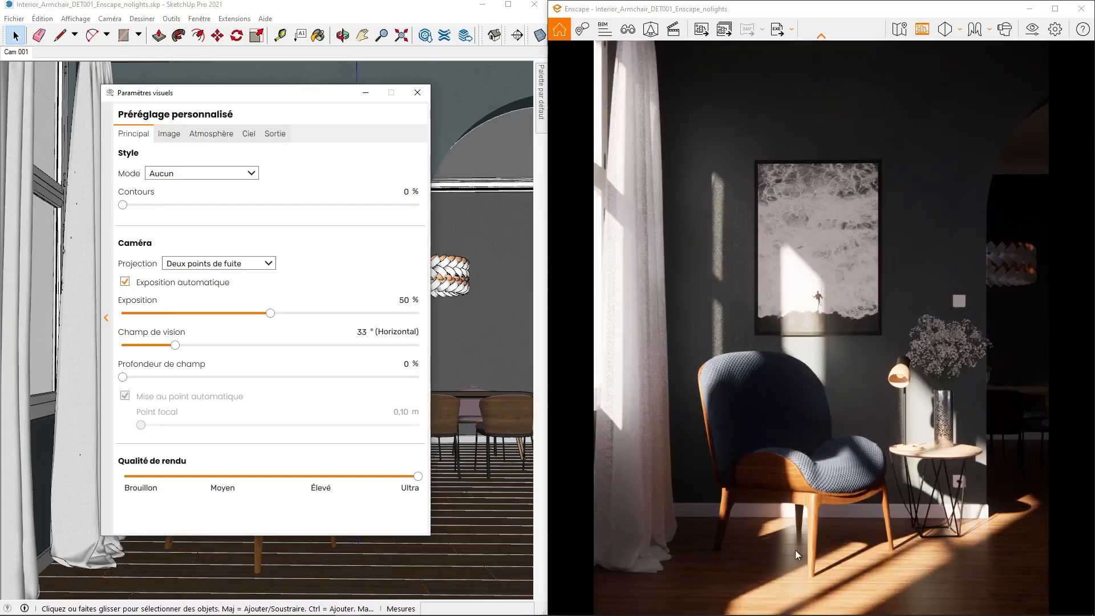
{"action": "left_click", "coordinate": [126, 285]}
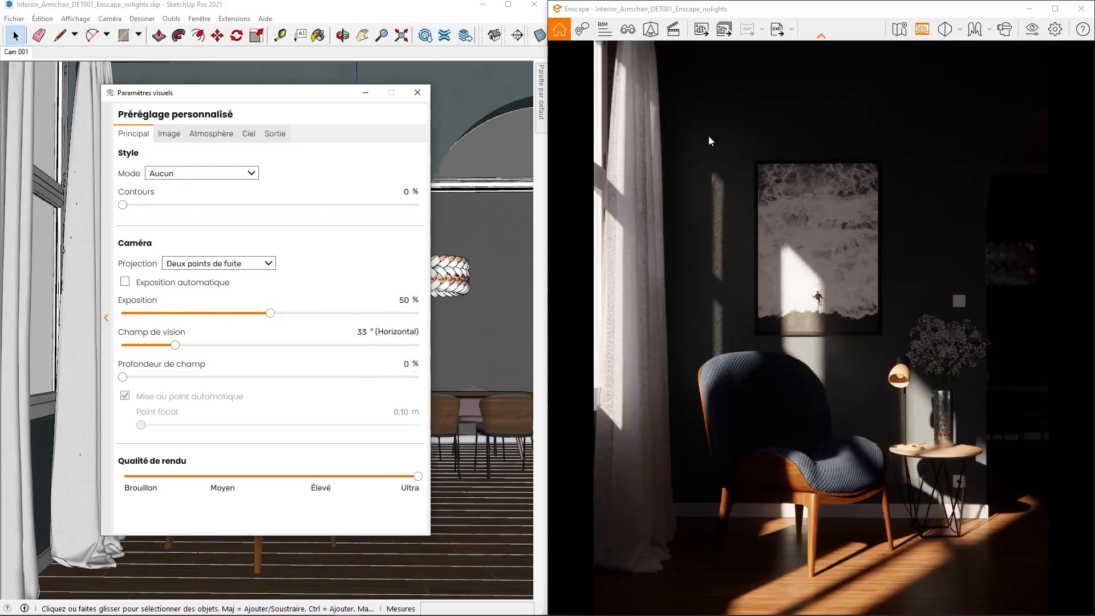
Try a camera exposure of 55% and restore it to 50%.
{"action": "mouse_move", "coordinate": [272, 314]}
{"action": "left_mouse_down"}
{"action": "mouse_move", "coordinate": [298, 315]}
{"action": "mouse_move", "coordinate": [272, 313]}
{"action": "mouse_move", "coordinate": [298, 314]}
{"action": "mouse_move", "coordinate": [284, 314]}
{"action": "left_mouse_up"}
{"action": "left_click", "coordinate": [405, 301]}
{"action": "type", "text": "50"}
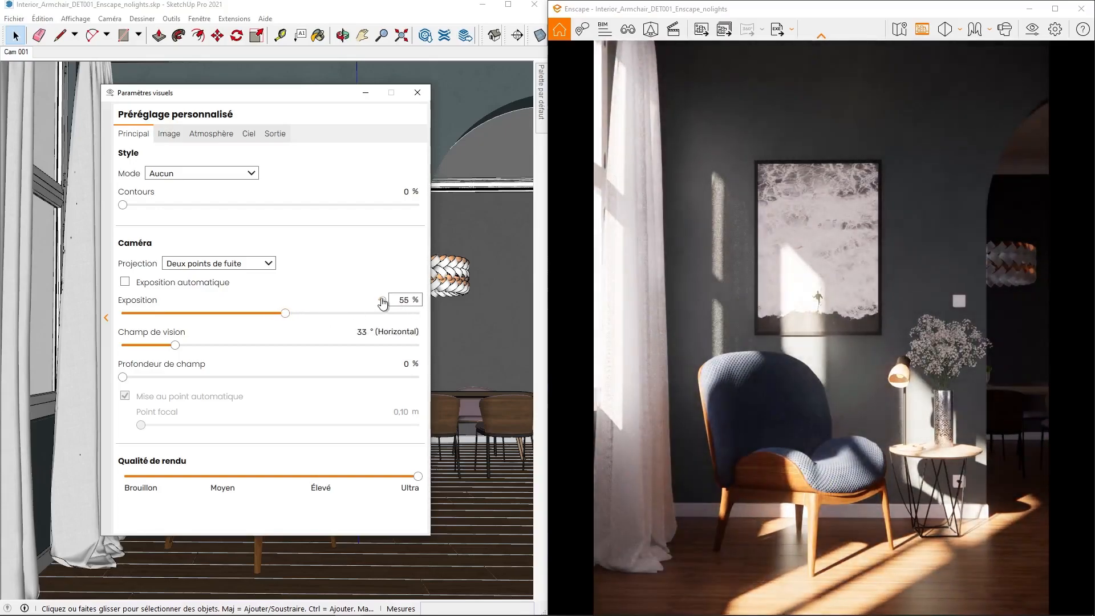
{"action": "key", "text": "Return"}
Check the image and atmosphere settings and set the sky's horizon source to Skybox.
{"action": "left_click", "coordinate": [216, 136]}
{"action": "left_click", "coordinate": [174, 135]}
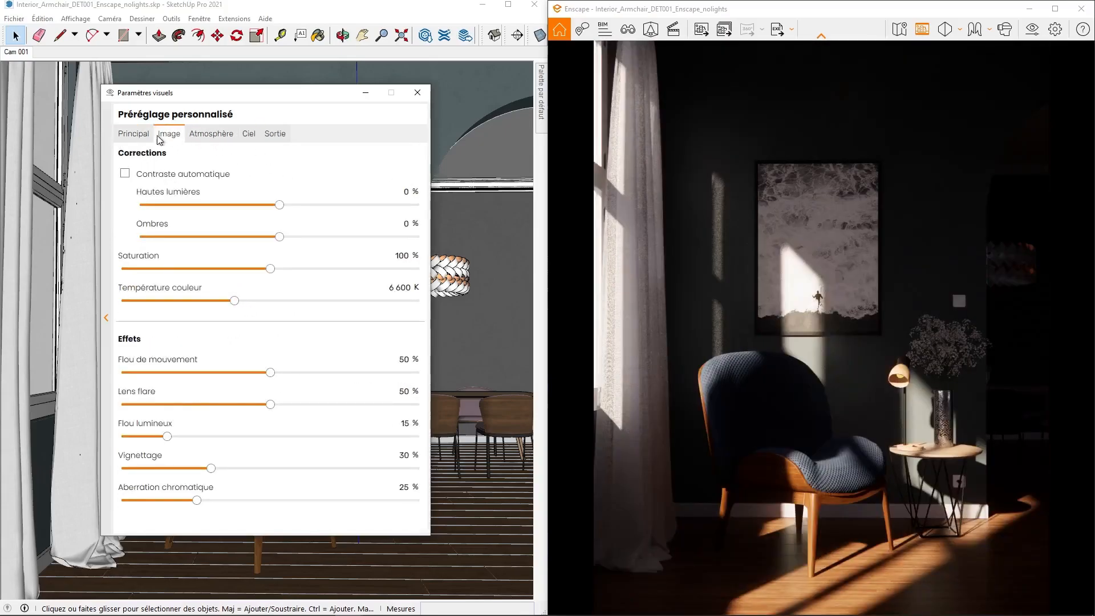
{"action": "left_click", "coordinate": [212, 137]}
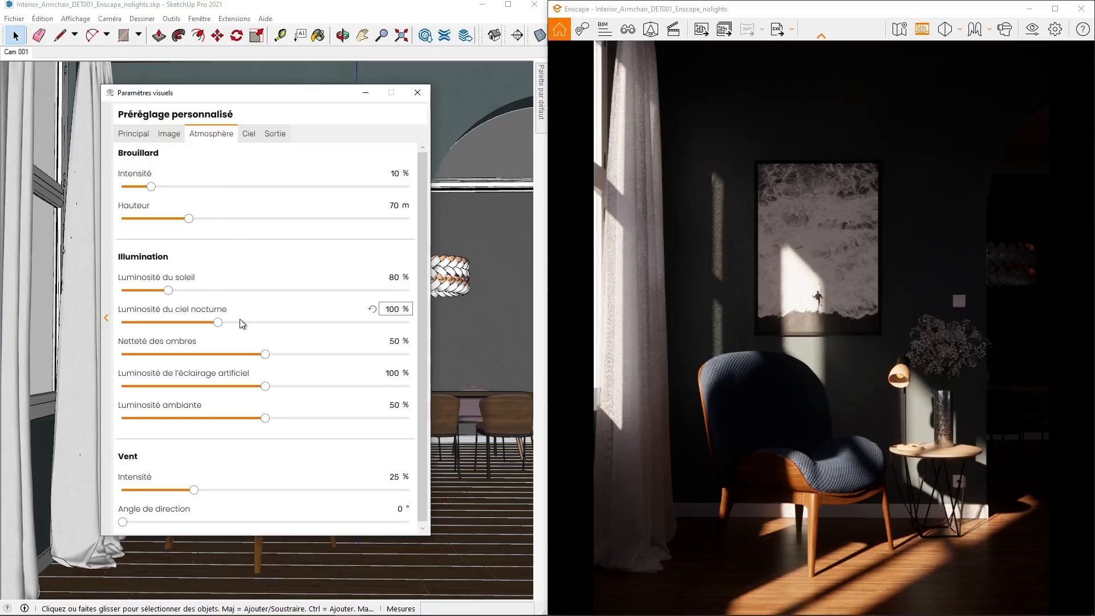
{"action": "left_click", "coordinate": [249, 135]}
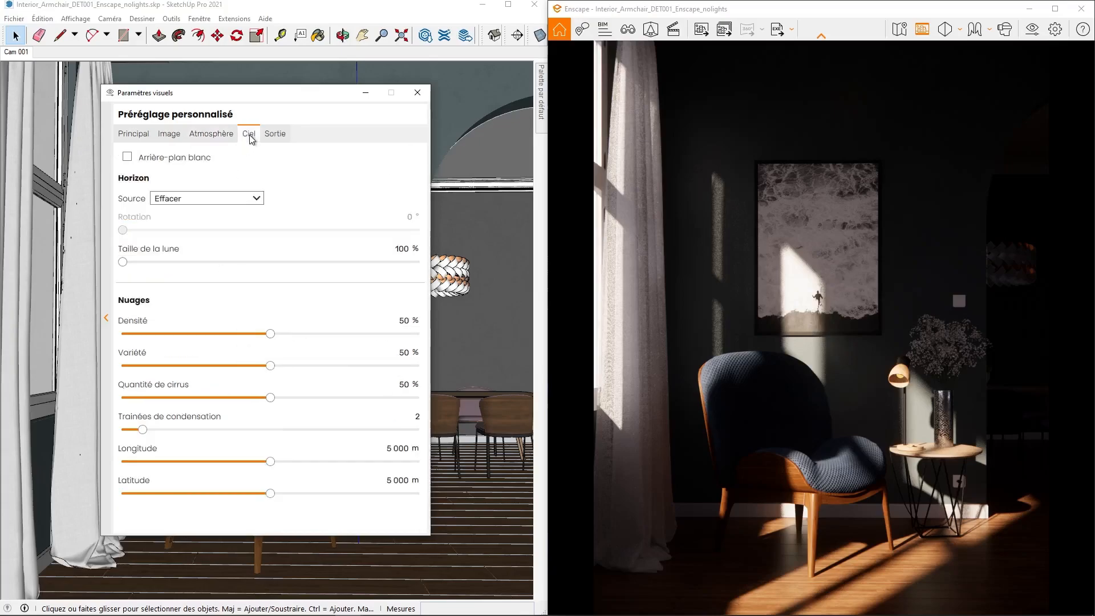
{"action": "left_click", "coordinate": [258, 202]}
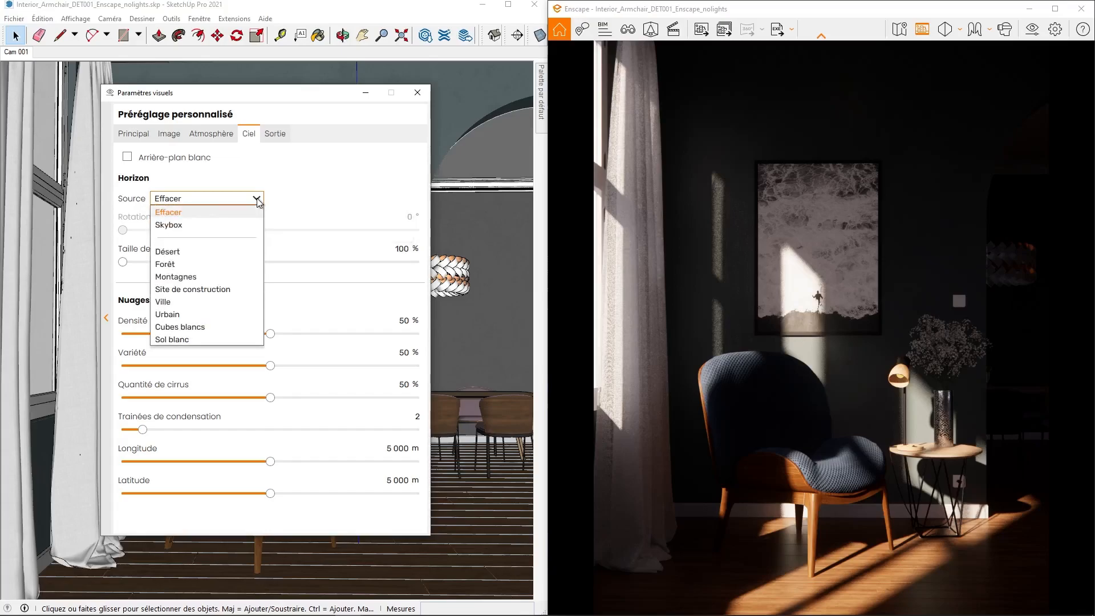
{"action": "left_click", "coordinate": [165, 228]}
Load OpenfootageNET_Paris_MenilmontonDAY_high.hdr from the HDRI folder in Documents as the skybox.
{"action": "left_click", "coordinate": [245, 250]}
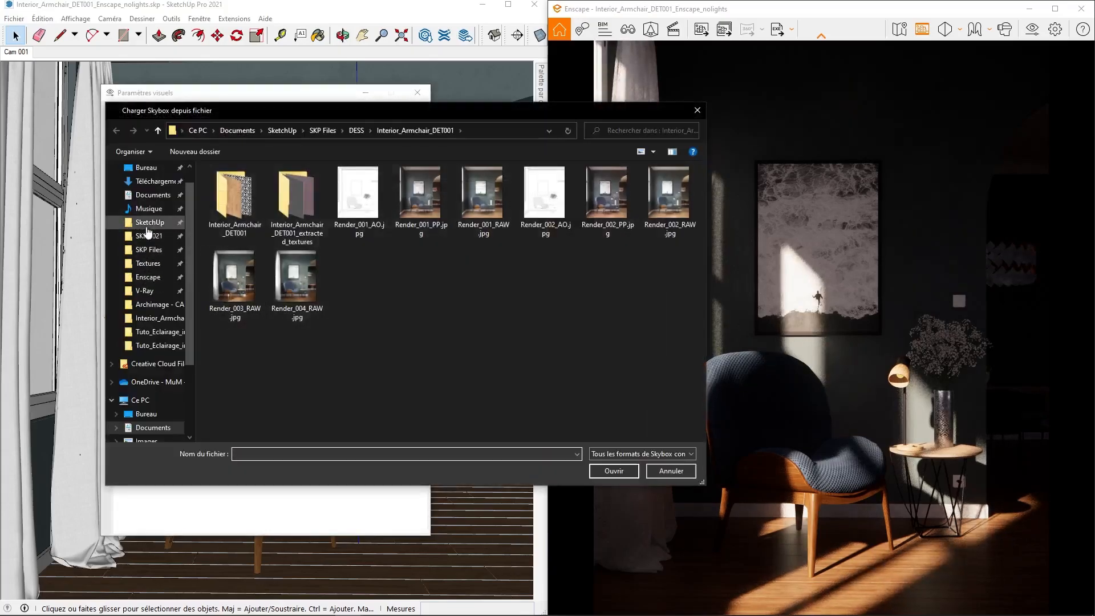
{"action": "left_click", "coordinate": [153, 194]}
{"action": "double_click", "coordinate": [222, 280]}
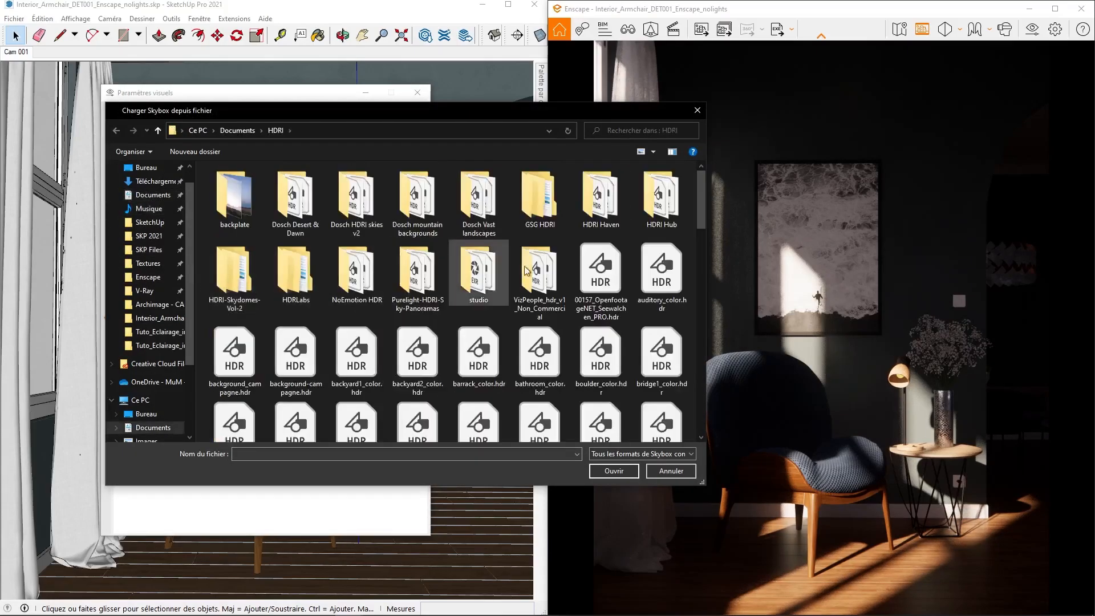
{"action": "scroll", "coordinate": [609, 303], "scroll_direction": "down", "scroll_amount": 1}
{"action": "scroll", "coordinate": [609, 303], "scroll_direction": "down", "scroll_amount": 10}
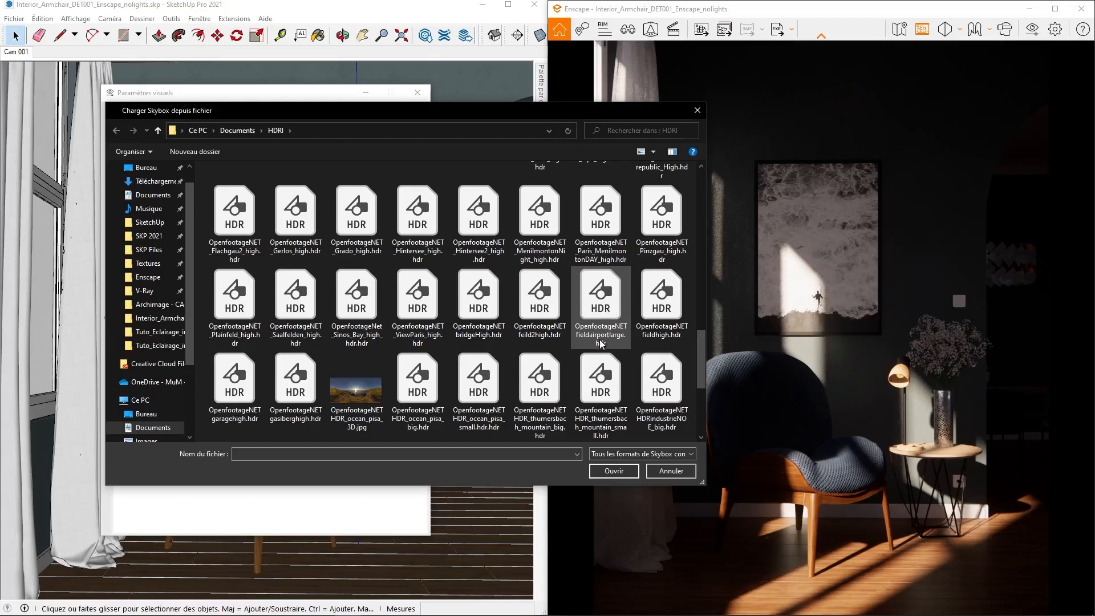
{"action": "left_click", "coordinate": [601, 240]}
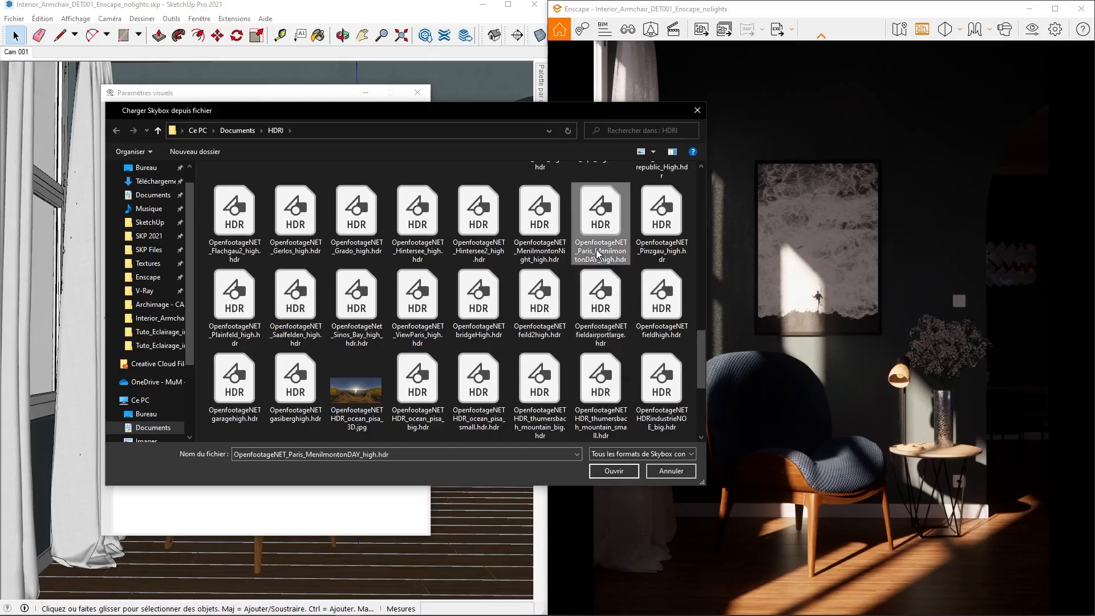
{"action": "left_click", "coordinate": [610, 469]}
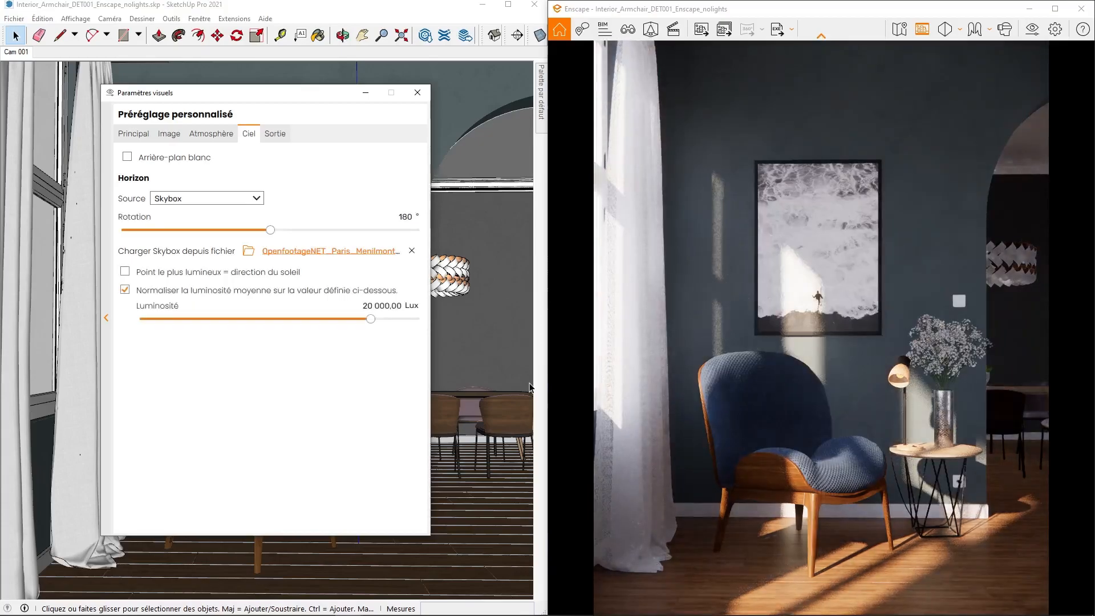
Turn the render view to face the window and set the skybox brightness to 2 000 lux.
{"action": "left_click_drag", "start_coordinate": [890, 319], "coordinate": [647, 312]}
{"action": "key", "text": "w"}
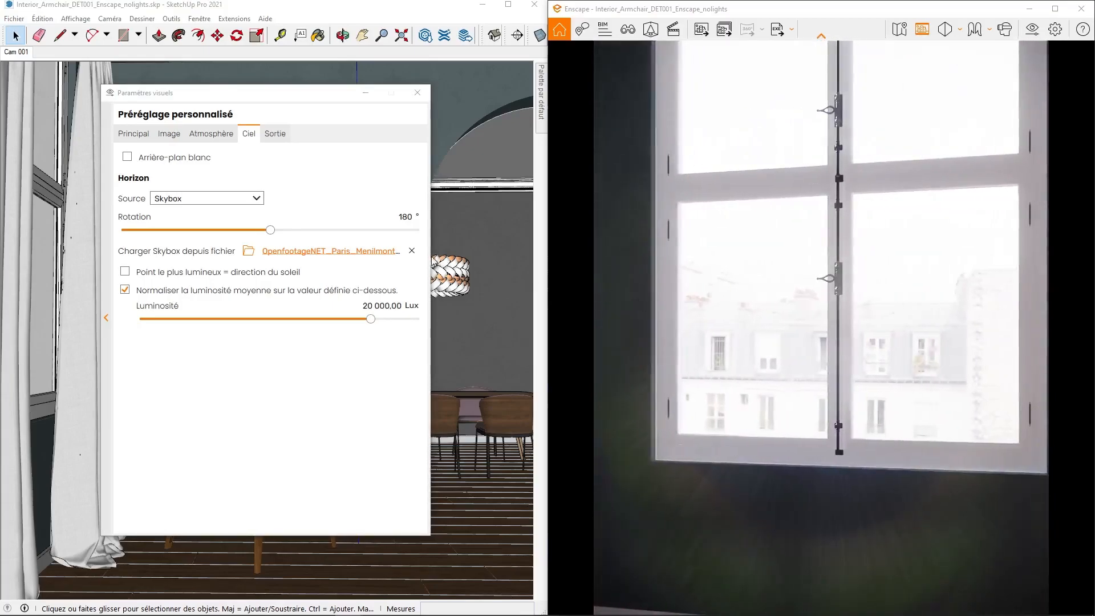
{"action": "left_click", "coordinate": [355, 307]}
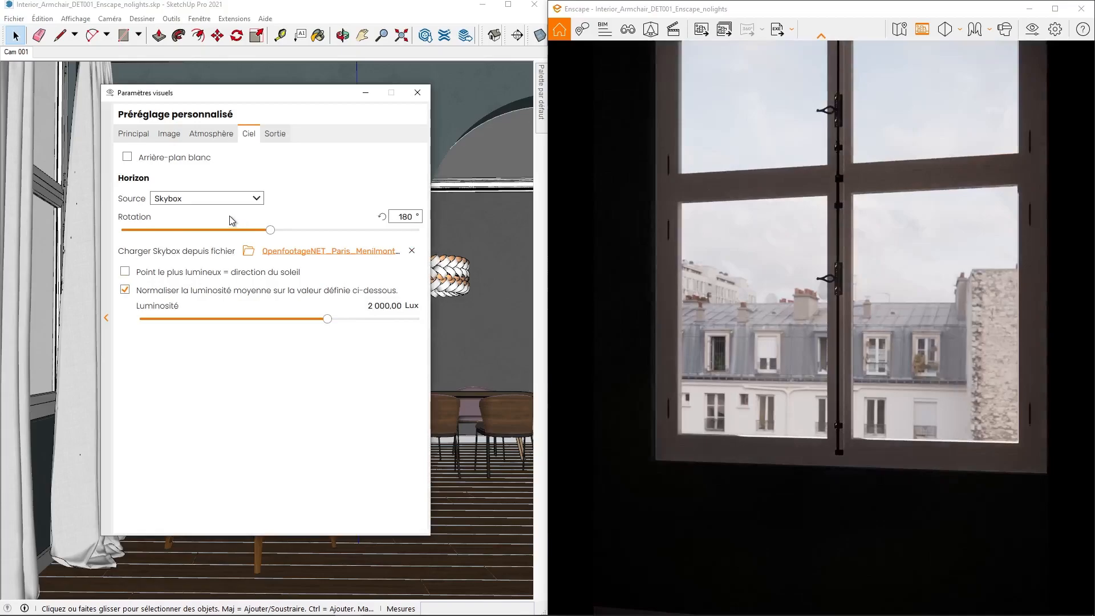
{"action": "left_click_drag", "start_coordinate": [727, 251], "coordinate": [821, 252]}
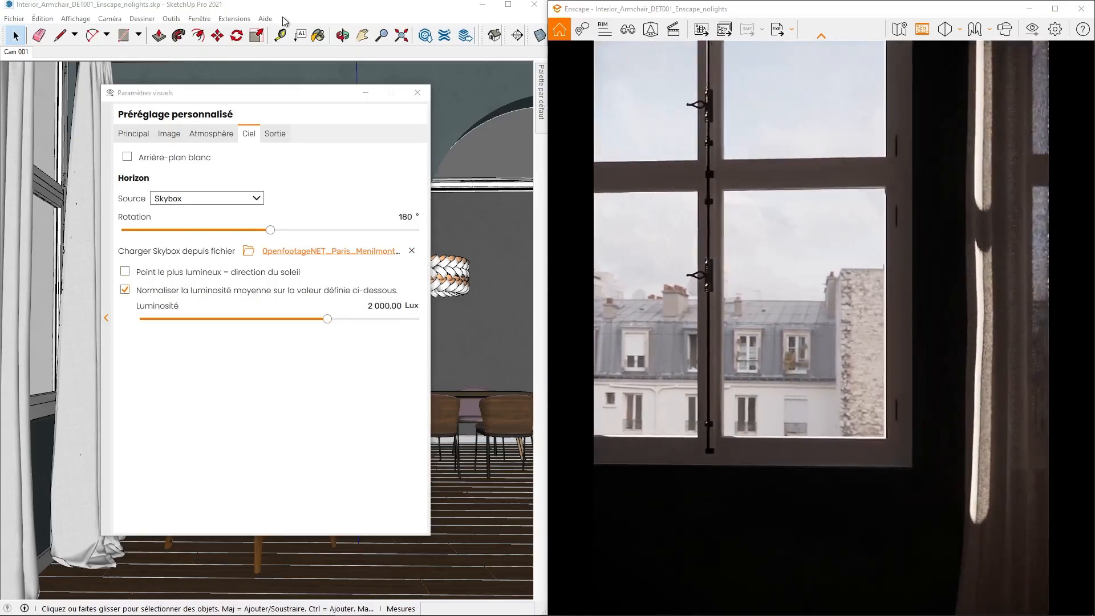
Restore the armchair view in the render from the SketchUp camera and set the skybox brightness to 20 000 lux.
{"action": "left_click", "coordinate": [283, 19]}
{"action": "left_click", "coordinate": [16, 135]}
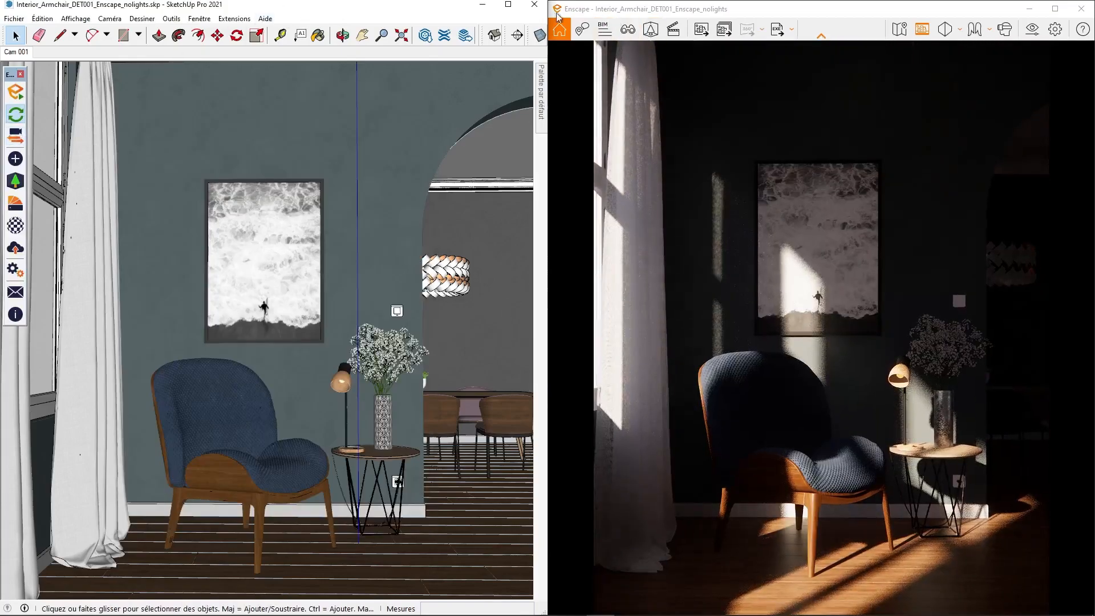
{"action": "left_click", "coordinate": [610, 8]}
{"action": "left_click", "coordinate": [384, 305]}
{"action": "left_click", "coordinate": [384, 306]}
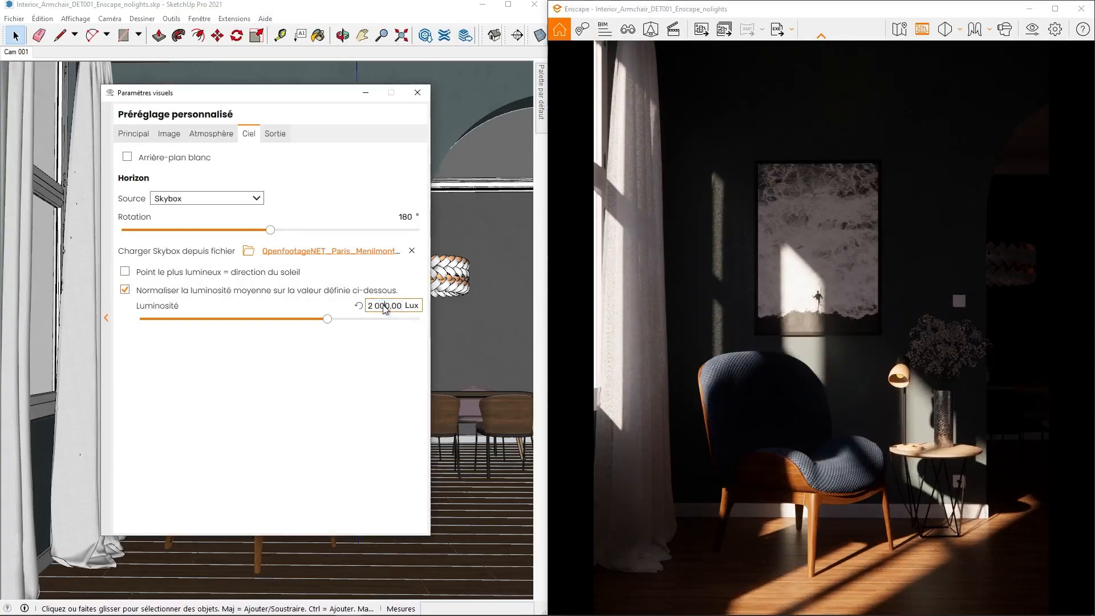
{"action": "type", "text": "0"}
{"action": "key", "text": "Return"}
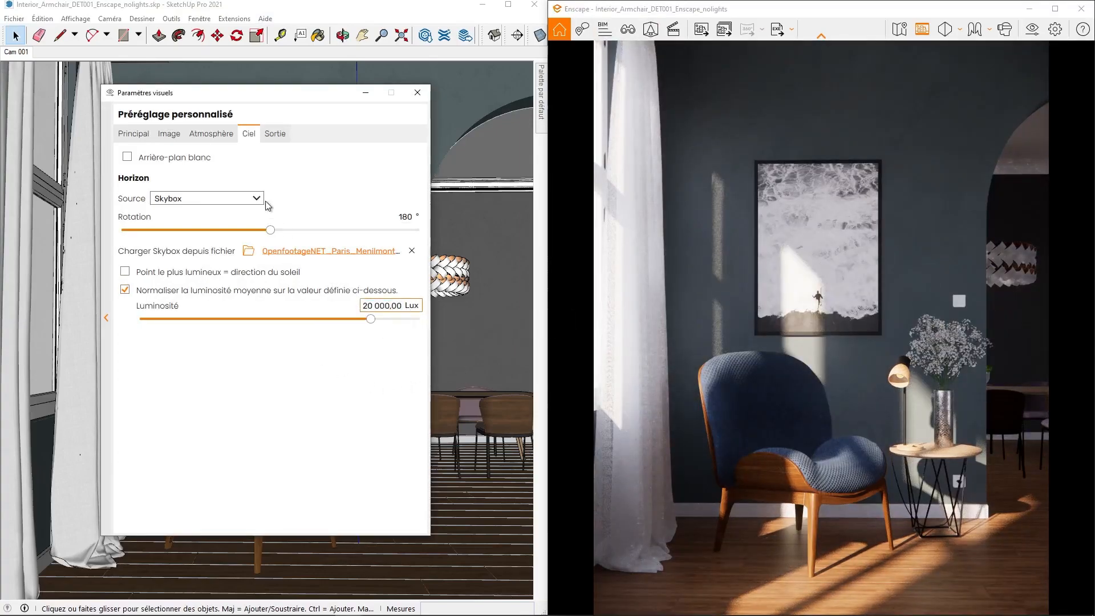
Set the sun brightness (Luminosité du soleil) to 0%, check the skybox settings and return to the SketchUp model.
{"action": "left_click", "coordinate": [209, 135]}
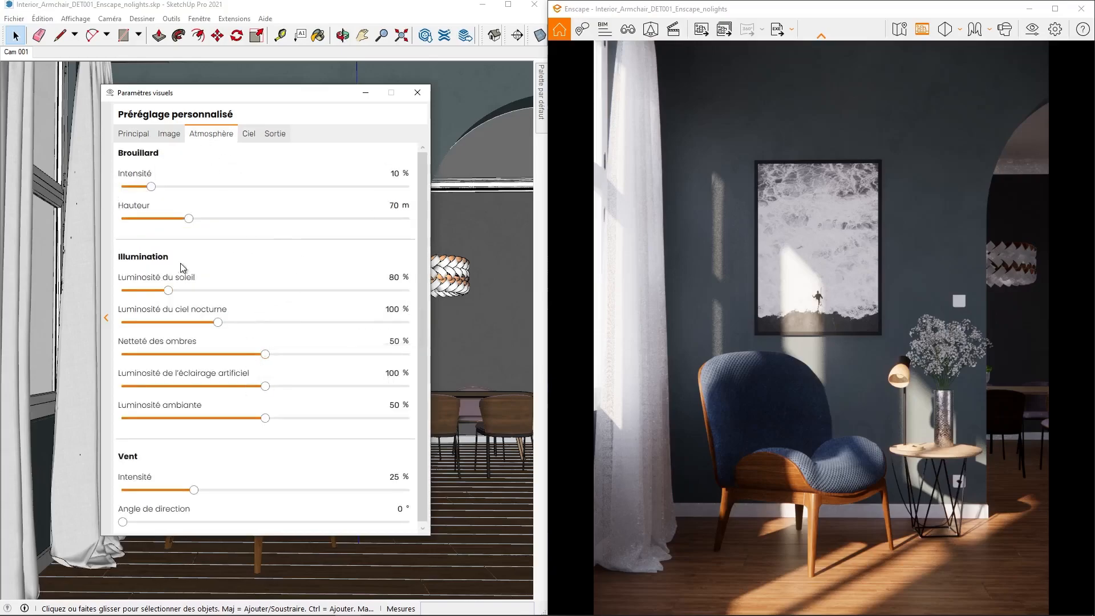
{"action": "left_click_drag", "start_coordinate": [168, 290], "coordinate": [121, 291]}
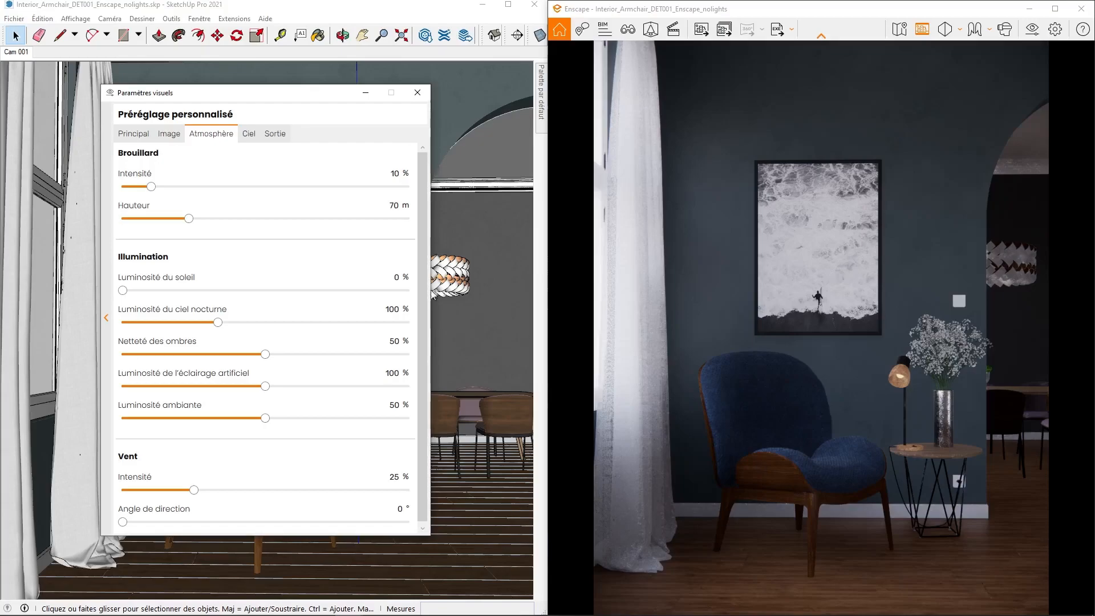
{"action": "left_click", "coordinate": [249, 134]}
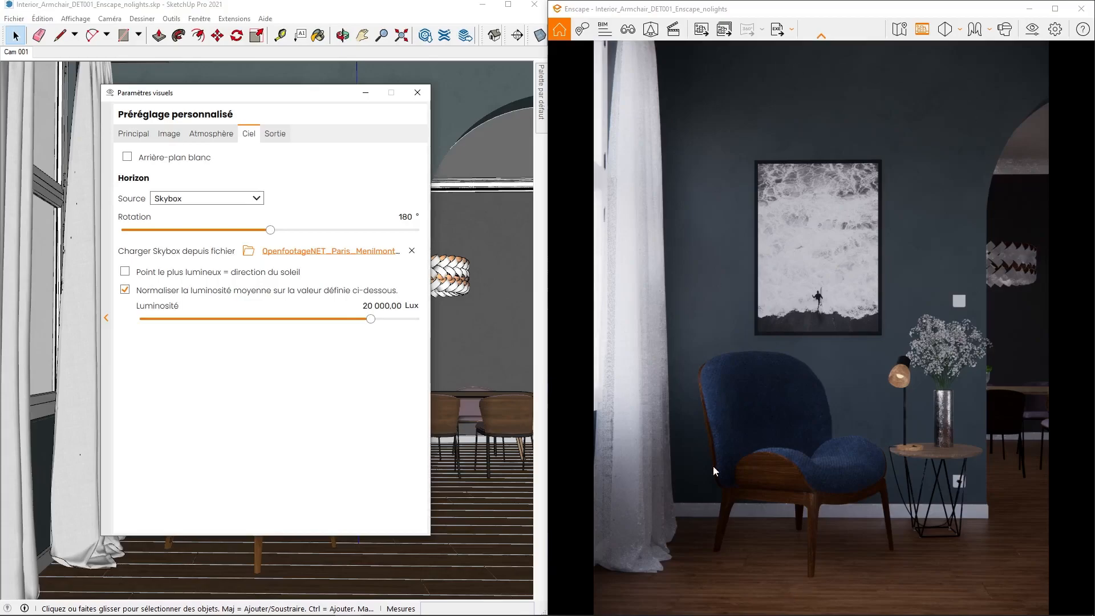
{"action": "left_click", "coordinate": [417, 93]}
{"action": "left_click", "coordinate": [397, 20]}
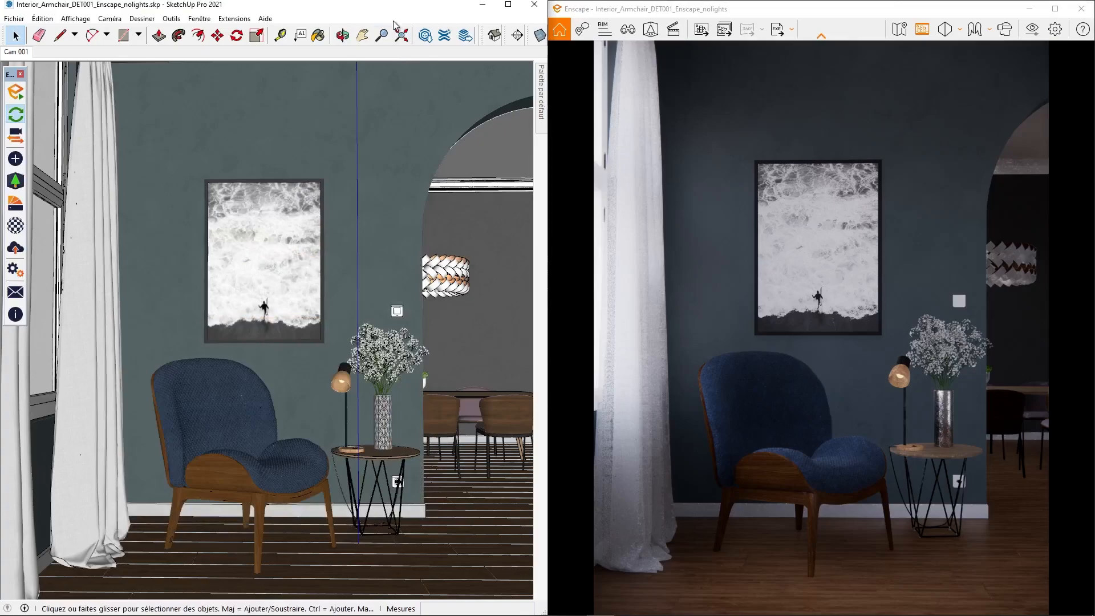
Open the Enscape objects window (Objets Enscape) and hide the Flowers tag in the model.
{"action": "left_click", "coordinate": [15, 158]}
{"action": "left_click_drag", "start_coordinate": [171, 87], "coordinate": [126, 80]}
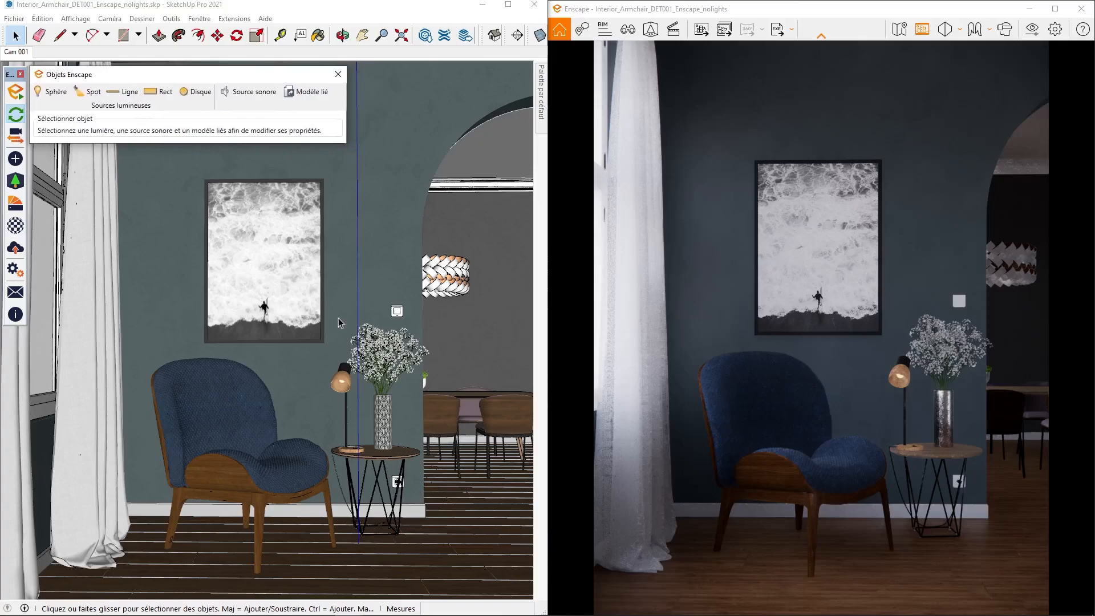
{"action": "mouse_move", "coordinate": [544, 90]}
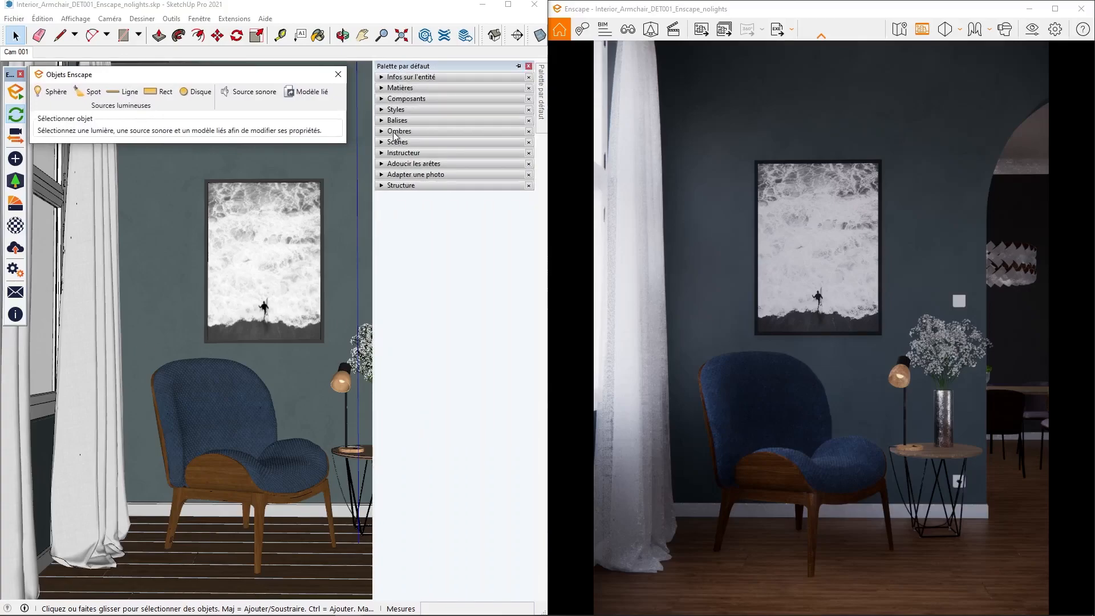
{"action": "left_click", "coordinate": [393, 120]}
{"action": "left_click", "coordinate": [389, 170]}
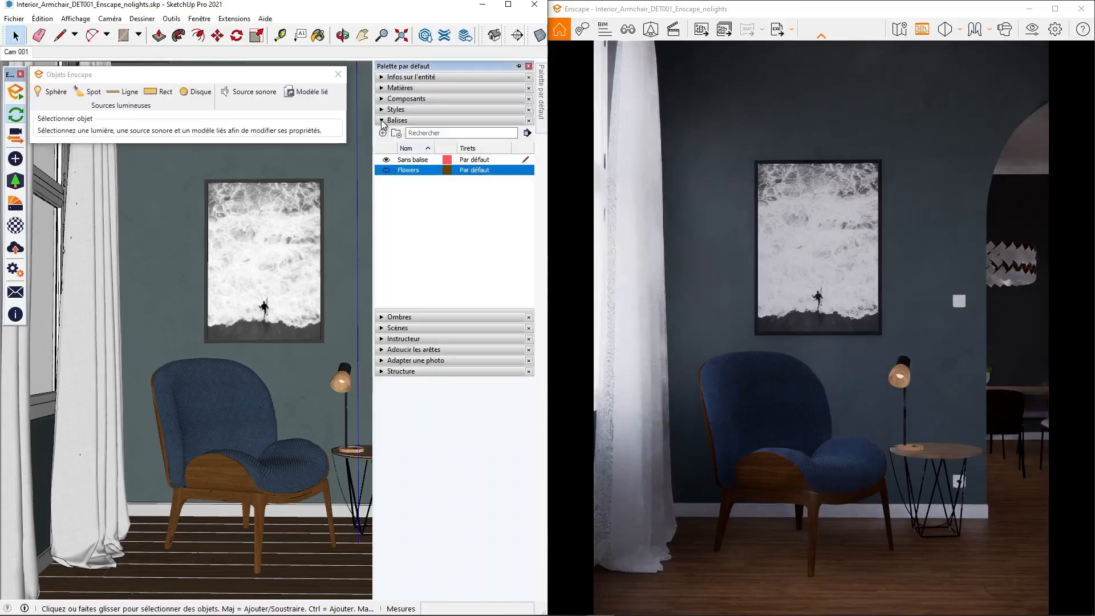
Try to draw a vertical right-angled guide triangle with 9 m legs from the facade's base edge, outside the windows.
{"action": "key", "text": "o"}
{"action": "left_click_drag", "start_coordinate": [215, 406], "coordinate": [359, 445]}
{"action": "key", "text": "space"}
{"action": "scroll", "coordinate": [359, 445], "scroll_direction": "down", "scroll_amount": 6}
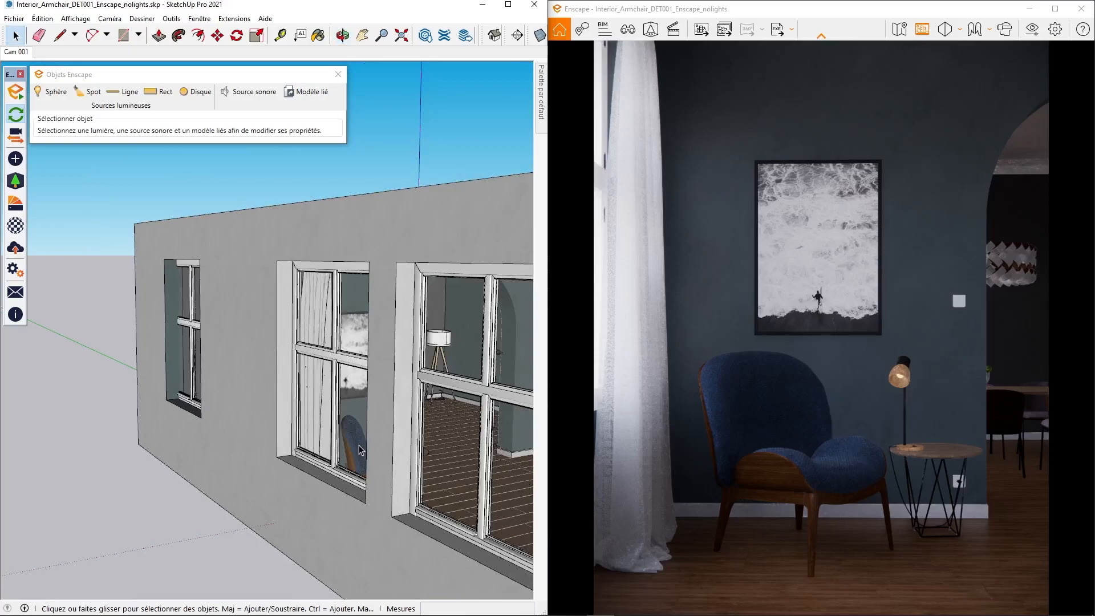
{"action": "scroll", "coordinate": [358, 445], "scroll_direction": "down", "scroll_amount": 3}
{"action": "scroll", "coordinate": [359, 445], "scroll_direction": "down", "scroll_amount": 3}
{"action": "mouse_move", "coordinate": [371, 481]}
{"action": "middle_mouse_down"}
{"action": "mouse_move", "coordinate": [379, 489]}
{"action": "mouse_move", "coordinate": [296, 514]}
{"action": "mouse_move", "coordinate": [463, 352]}
{"action": "mouse_move", "coordinate": [456, 405]}
{"action": "mouse_move", "coordinate": [431, 428]}
{"action": "mouse_move", "coordinate": [435, 403]}
{"action": "middle_mouse_up"}
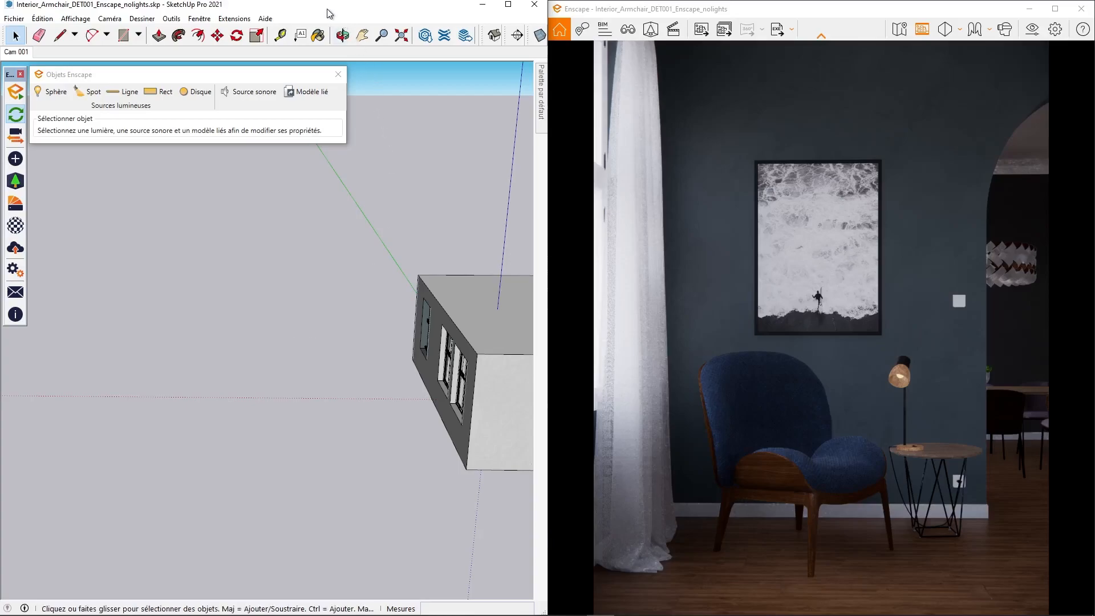
{"action": "key", "text": "l"}
{"action": "left_click", "coordinate": [448, 432]}
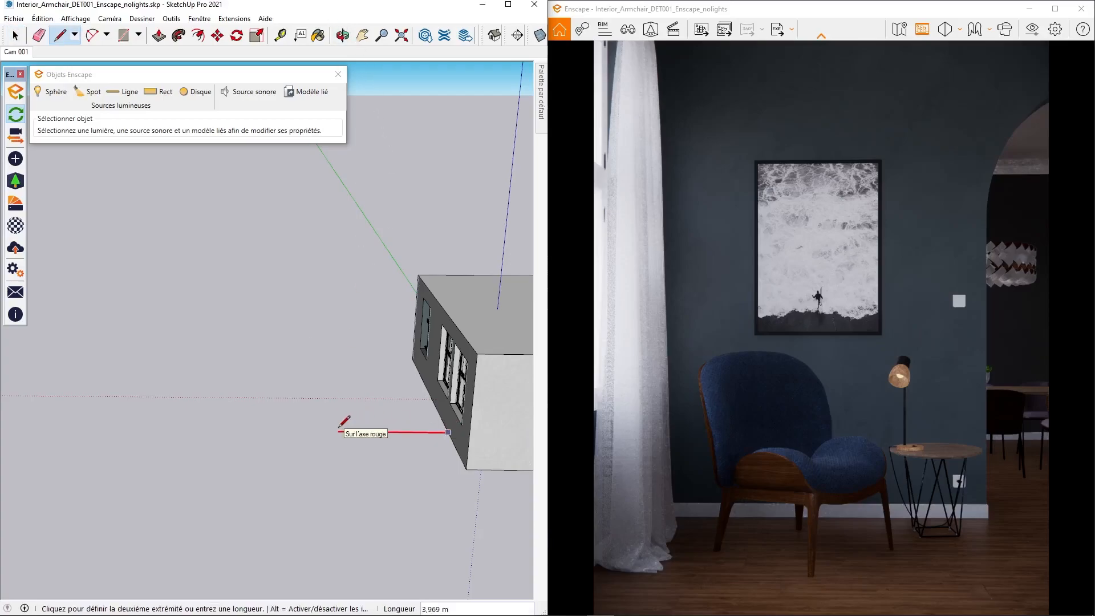
{"action": "left_click", "coordinate": [200, 430]}
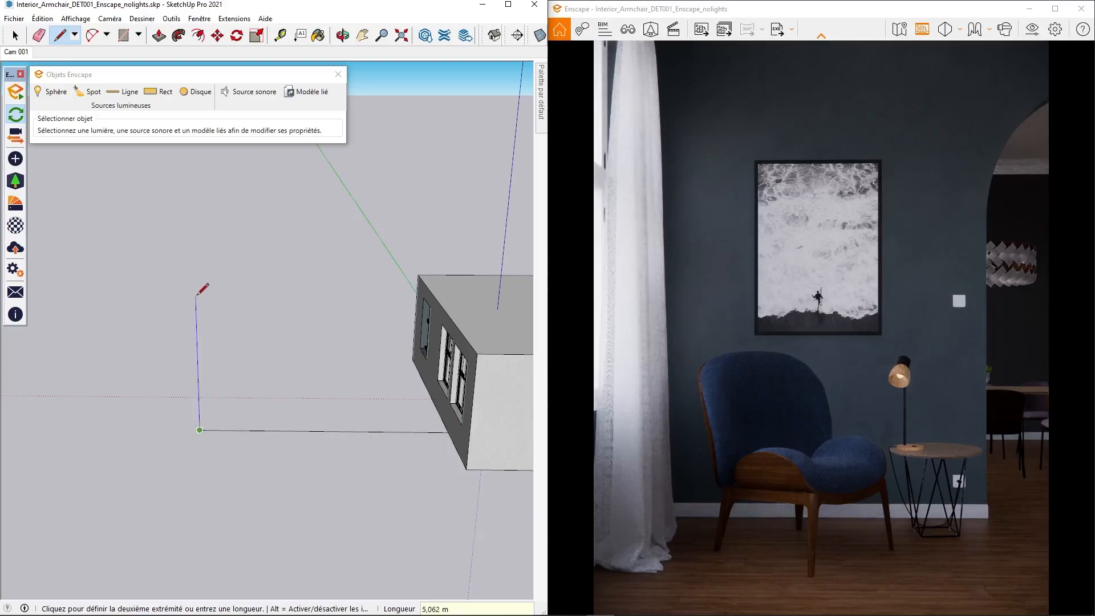
{"action": "type", "text": "9"}
{"action": "key", "text": "Return"}
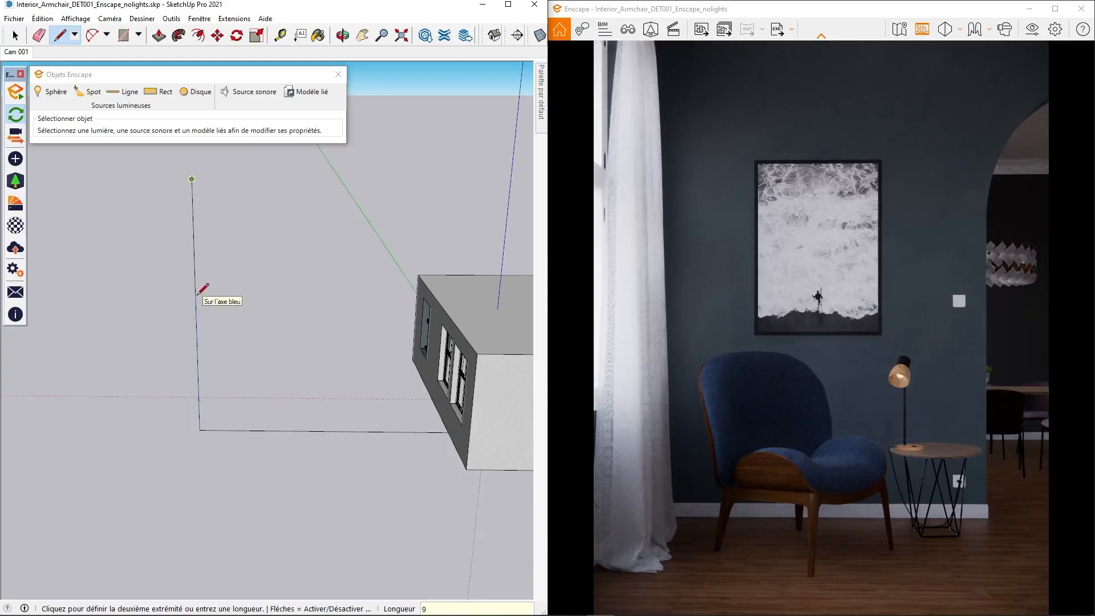
{"action": "left_click", "coordinate": [450, 436]}
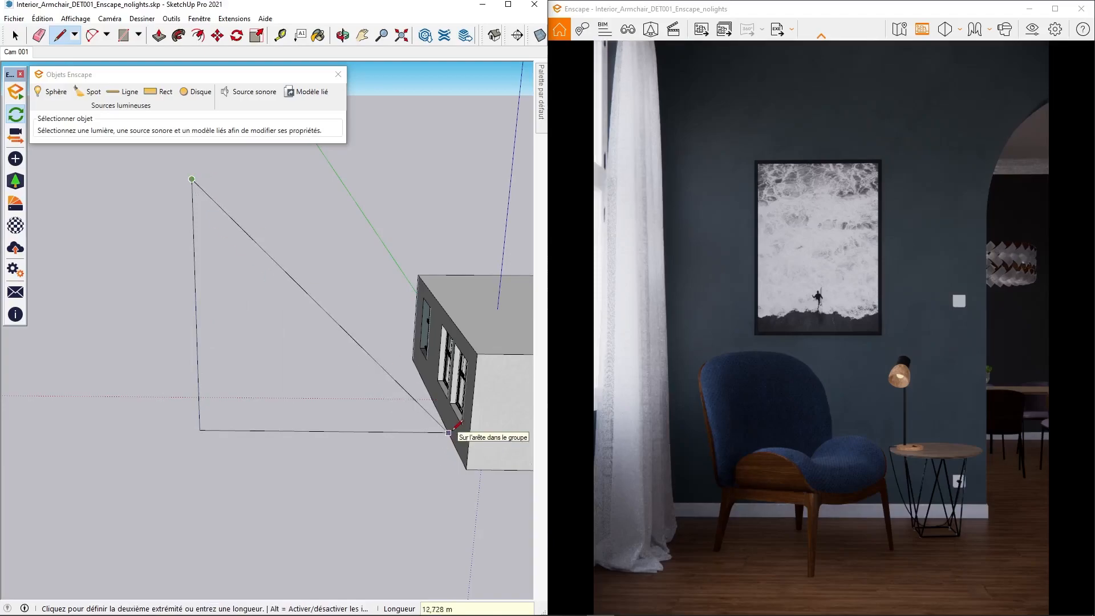
Check the guide triangle's position against the windows and undo its lines.
{"action": "key", "text": "space"}
{"action": "middle_click_drag", "start_coordinate": [343, 350], "coordinate": [417, 374]}
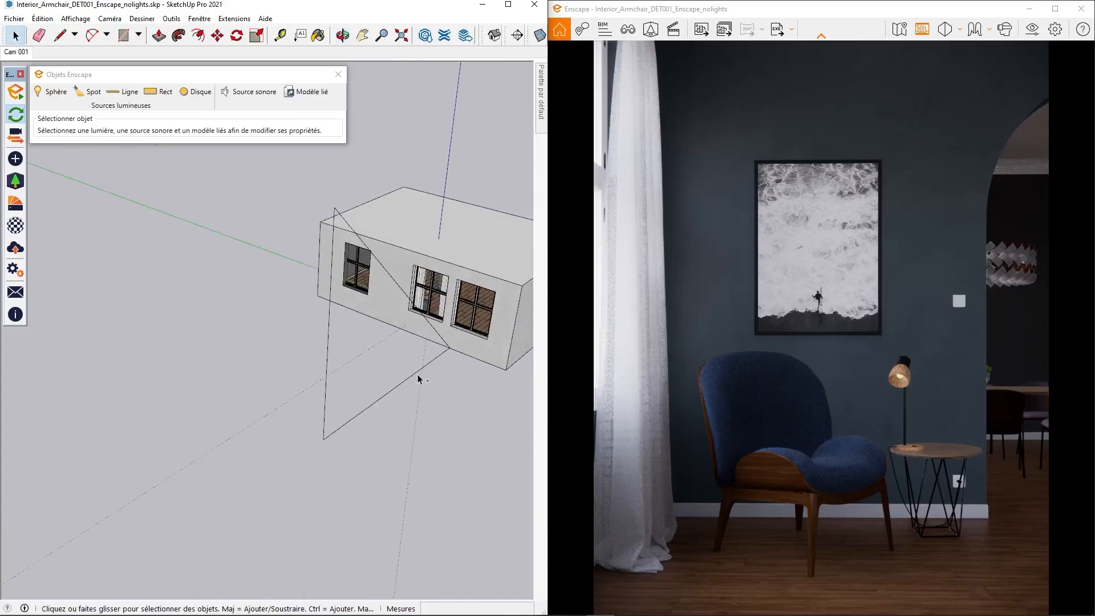
{"action": "key", "text": "ctrl+z"}
{"action": "key", "text": "ctrl+z"}
Draw a closed guide triangle from the facade's base edge, 9 m straight outward and 9 m up.
{"action": "key", "text": "l"}
{"action": "left_click", "coordinate": [453, 348]}
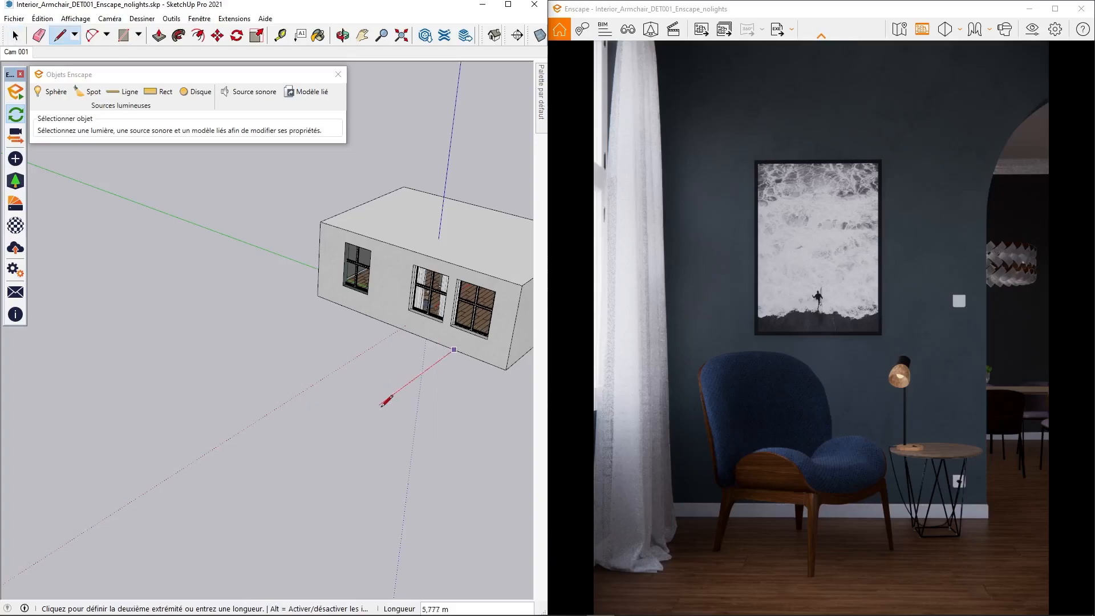
{"action": "type", "text": "9"}
{"action": "key", "text": "Return"}
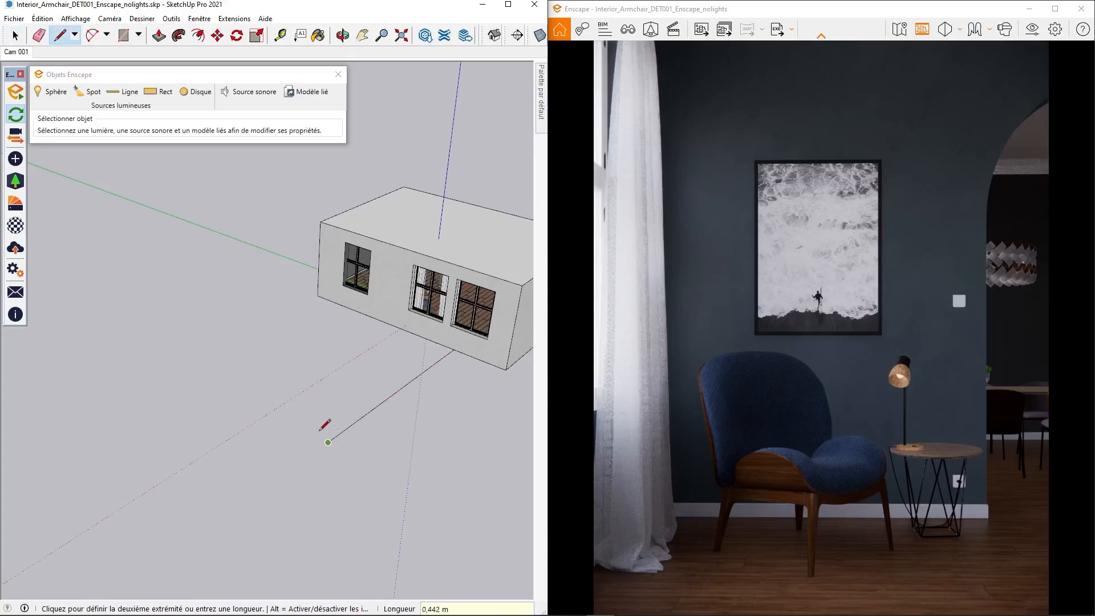
{"action": "type", "text": "3"}
{"action": "key", "text": "Return"}
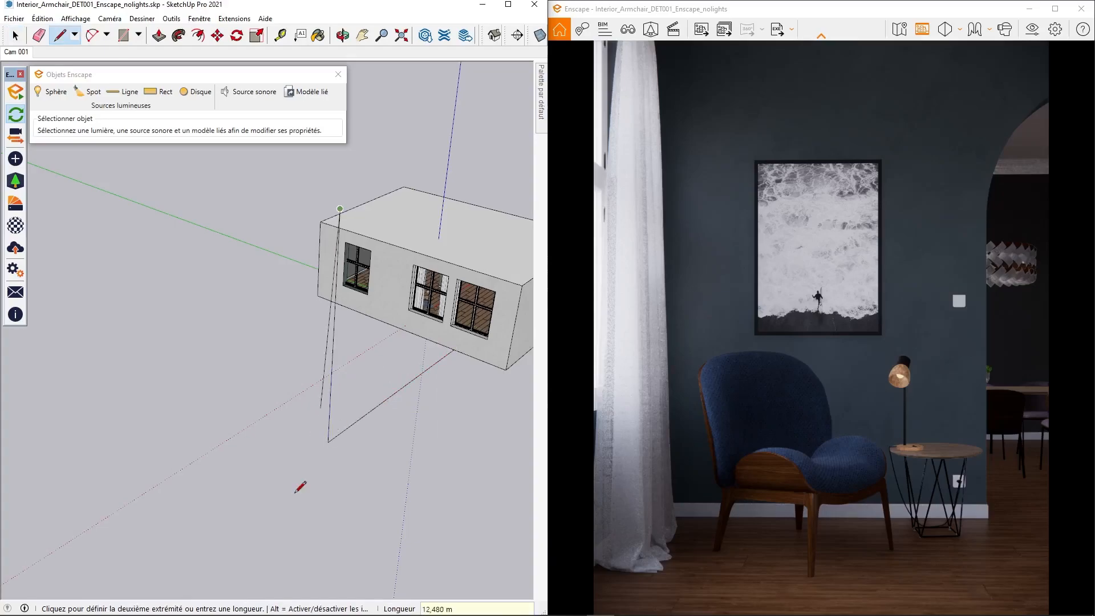
{"action": "scroll", "coordinate": [457, 351], "scroll_direction": "up", "scroll_amount": 6}
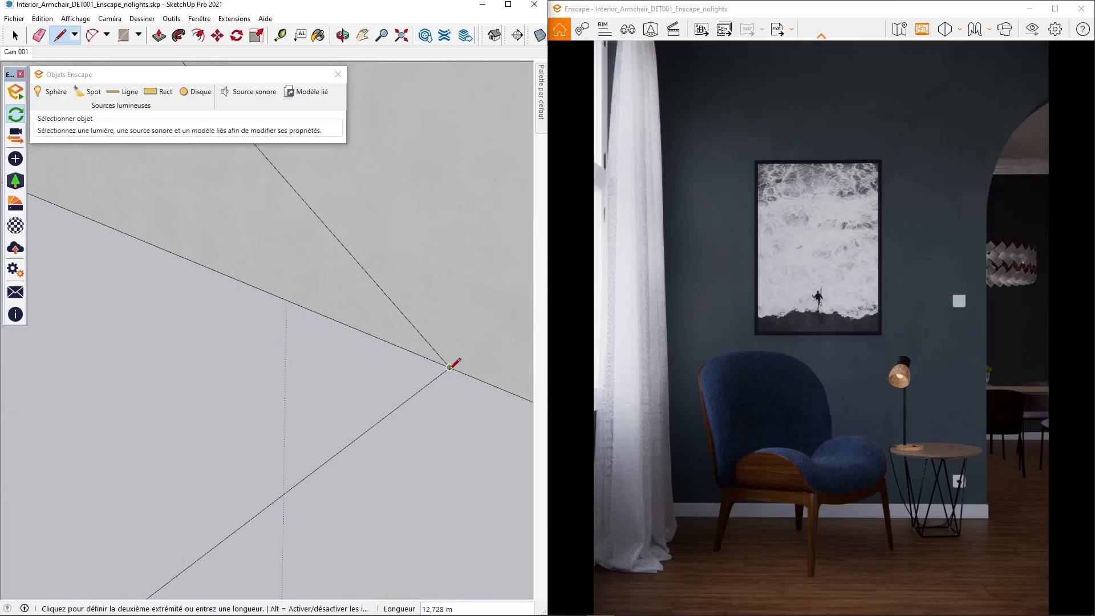
{"action": "left_click", "coordinate": [454, 363]}
Delete the guide triangle's face and keep only its edges.
{"action": "key", "text": "space"}
{"action": "scroll", "coordinate": [420, 371], "scroll_direction": "down", "scroll_amount": 3}
{"action": "scroll", "coordinate": [376, 382], "scroll_direction": "down", "scroll_amount": 5}
{"action": "middle_click_drag", "start_coordinate": [367, 379], "coordinate": [283, 428]}
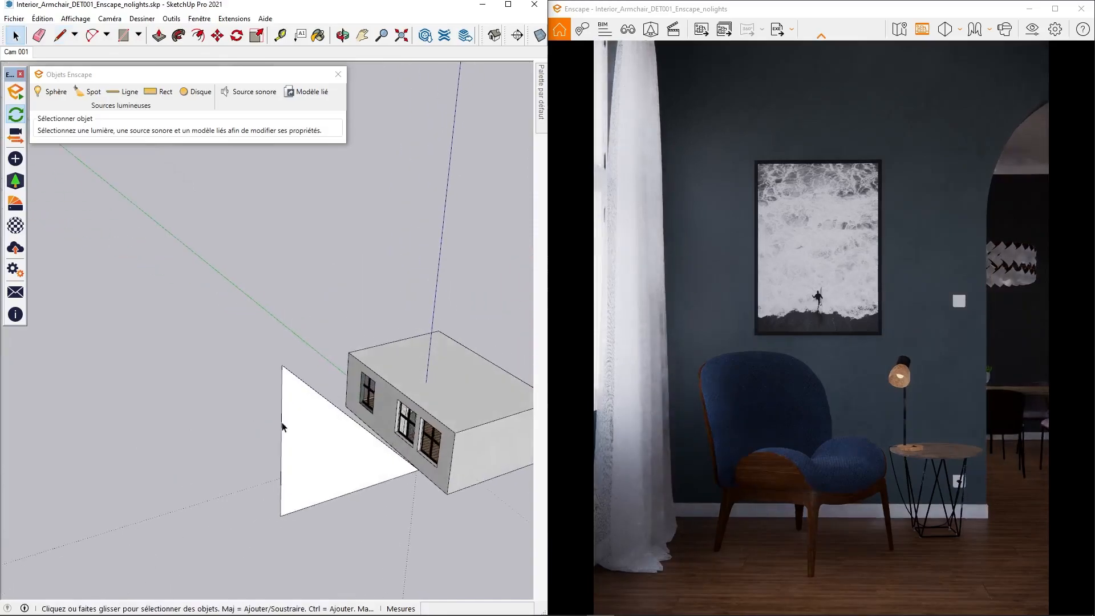
{"action": "scroll", "coordinate": [320, 465], "scroll_direction": "up", "scroll_amount": 3}
{"action": "left_click", "coordinate": [462, 482]}
{"action": "mouse_move", "coordinate": [464, 485]}
{"action": "middle_mouse_down"}
{"action": "mouse_move", "coordinate": [237, 408]}
{"action": "mouse_move", "coordinate": [361, 341]}
{"action": "mouse_move", "coordinate": [488, 465]}
{"action": "mouse_move", "coordinate": [355, 505]}
{"action": "mouse_move", "coordinate": [196, 296]}
{"action": "middle_mouse_up"}
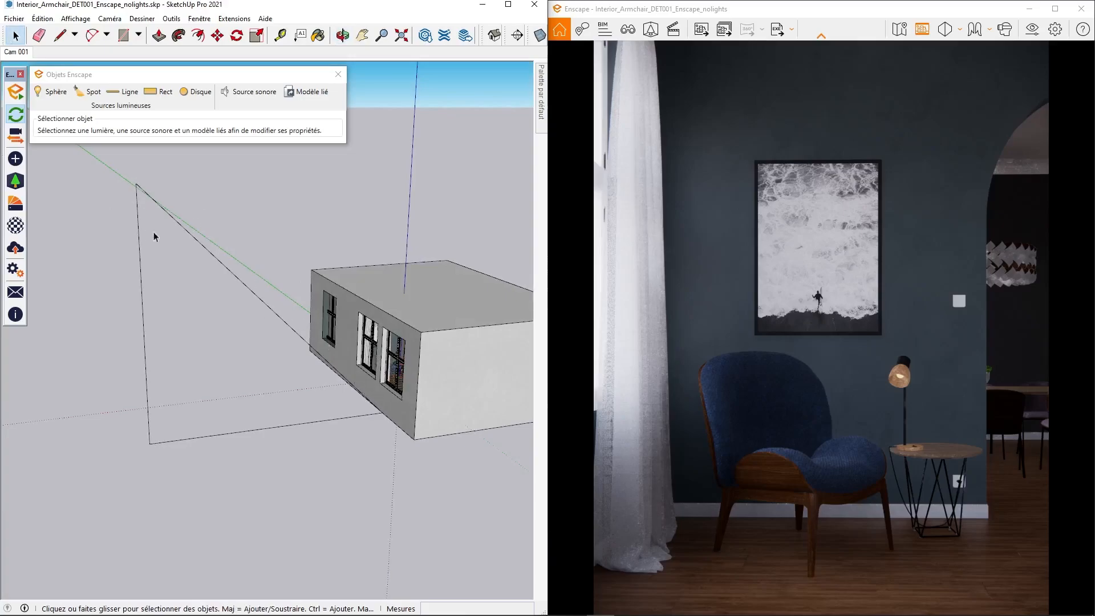
Place an Enscape Spot light at the guide triangle's upper corner, aimed at its corner on the facade's base.
{"action": "mouse_move", "coordinate": [327, 344]}
{"action": "middle_mouse_down"}
{"action": "mouse_move", "coordinate": [84, 422]}
{"action": "mouse_move", "coordinate": [208, 353]}
{"action": "mouse_move", "coordinate": [367, 354]}
{"action": "mouse_move", "coordinate": [401, 418]}
{"action": "mouse_move", "coordinate": [303, 324]}
{"action": "mouse_move", "coordinate": [489, 416]}
{"action": "mouse_move", "coordinate": [376, 308]}
{"action": "middle_mouse_up"}
{"action": "scroll", "coordinate": [375, 308], "scroll_direction": "up", "scroll_amount": 4}
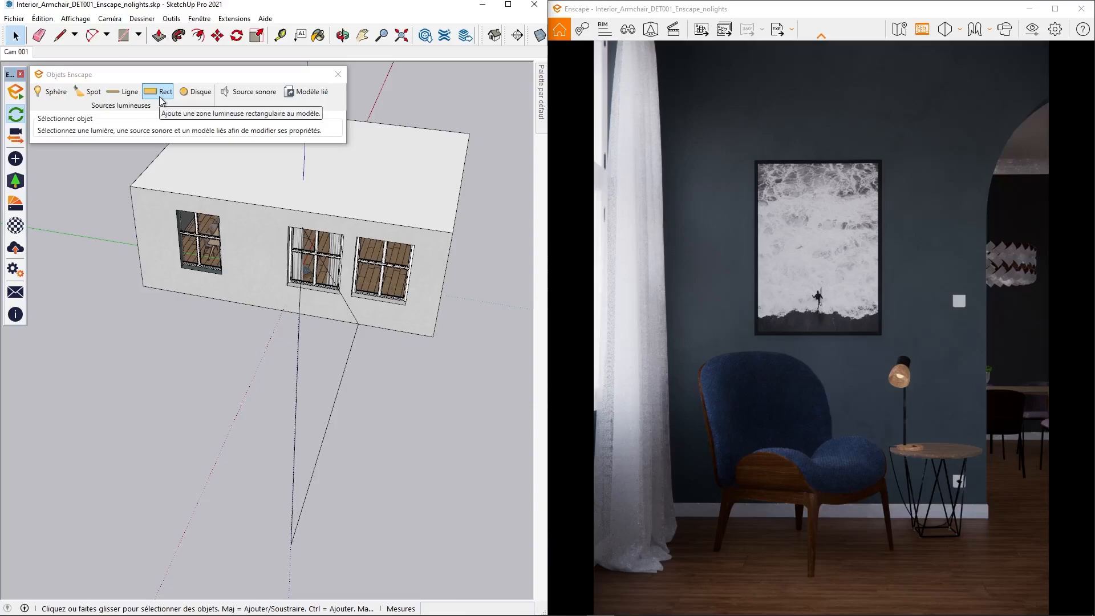
{"action": "middle_click_drag", "start_coordinate": [114, 171], "coordinate": [95, 154]}
{"action": "left_click", "coordinate": [88, 91]}
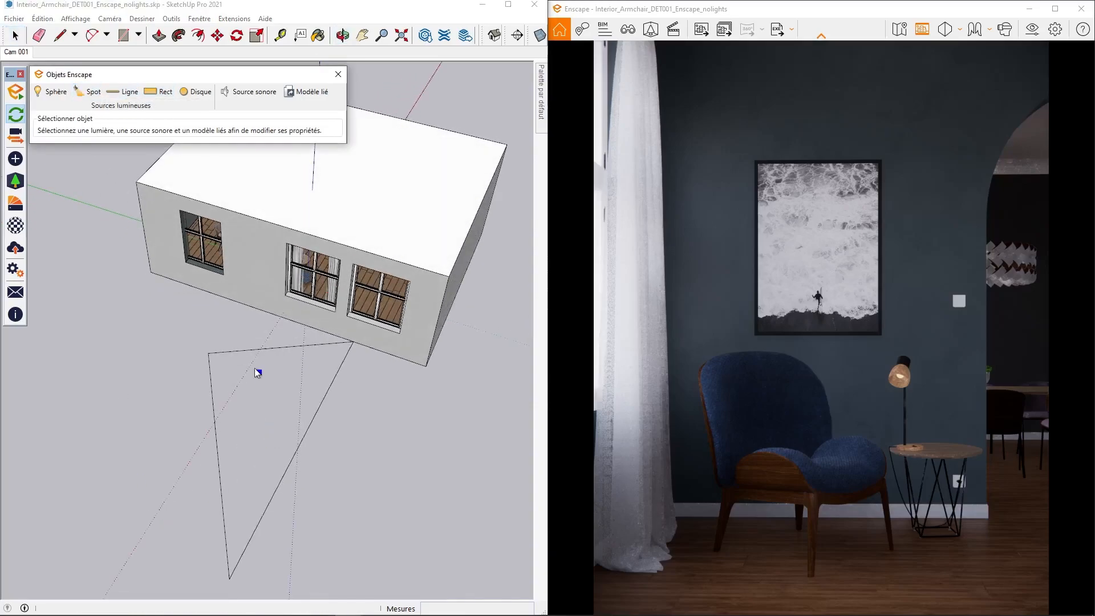
{"action": "left_click", "coordinate": [209, 353]}
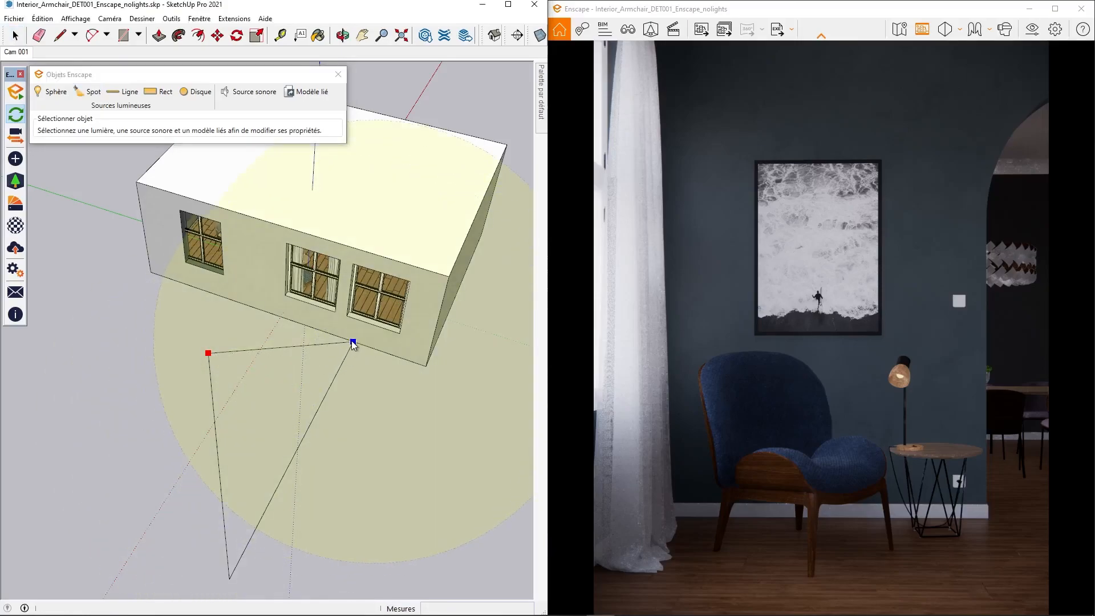
{"action": "scroll", "coordinate": [351, 345], "scroll_direction": "up", "scroll_amount": 5}
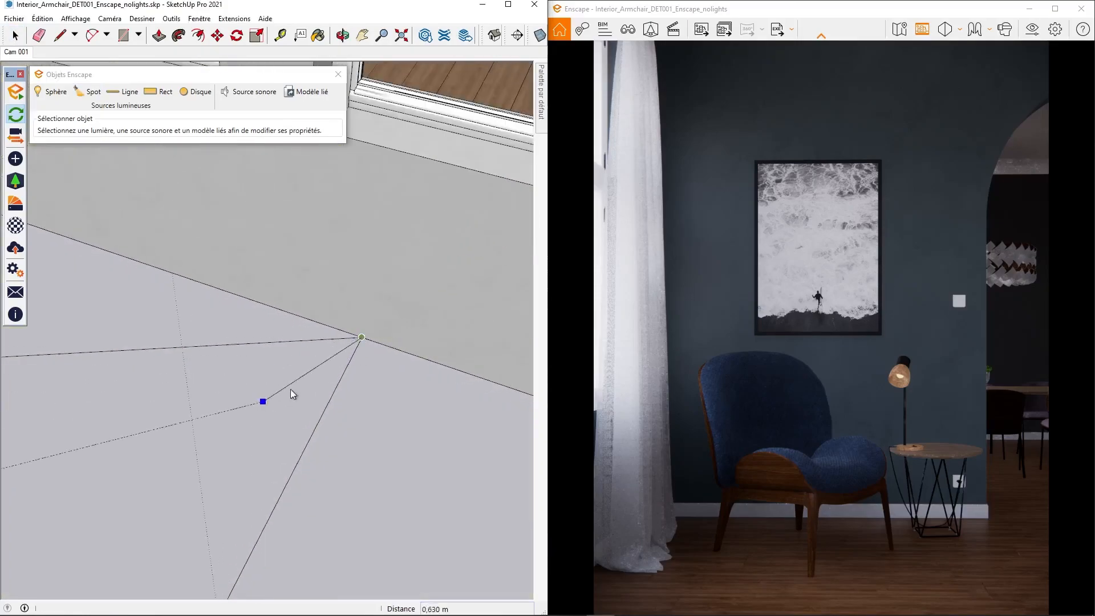
{"action": "left_click", "coordinate": [361, 337]}
{"action": "scroll", "coordinate": [362, 338], "scroll_direction": "down", "scroll_amount": 5}
{"action": "mouse_move", "coordinate": [362, 338]}
{"action": "middle_mouse_down"}
{"action": "mouse_move", "coordinate": [233, 362]}
{"action": "mouse_move", "coordinate": [277, 324]}
{"action": "mouse_move", "coordinate": [318, 359]}
{"action": "middle_mouse_up"}
{"action": "key", "text": "space"}
Rotate the guide triangle together with its spotlight by 90° about the triangle's corner on the facade.
{"action": "mouse_move", "coordinate": [319, 405]}
{"action": "middle_mouse_down"}
{"action": "mouse_move", "coordinate": [276, 420]}
{"action": "mouse_move", "coordinate": [268, 450]}
{"action": "middle_mouse_up"}
{"action": "left_click_drag", "start_coordinate": [269, 450], "coordinate": [150, 282]}
{"action": "key", "text": "q"}
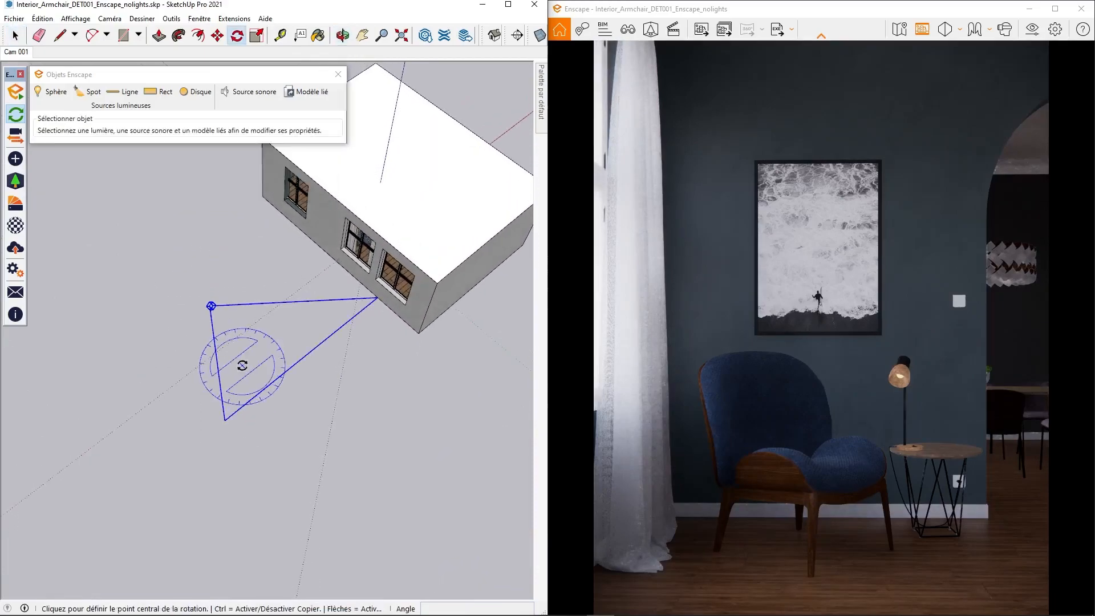
{"action": "left_click", "coordinate": [376, 297]}
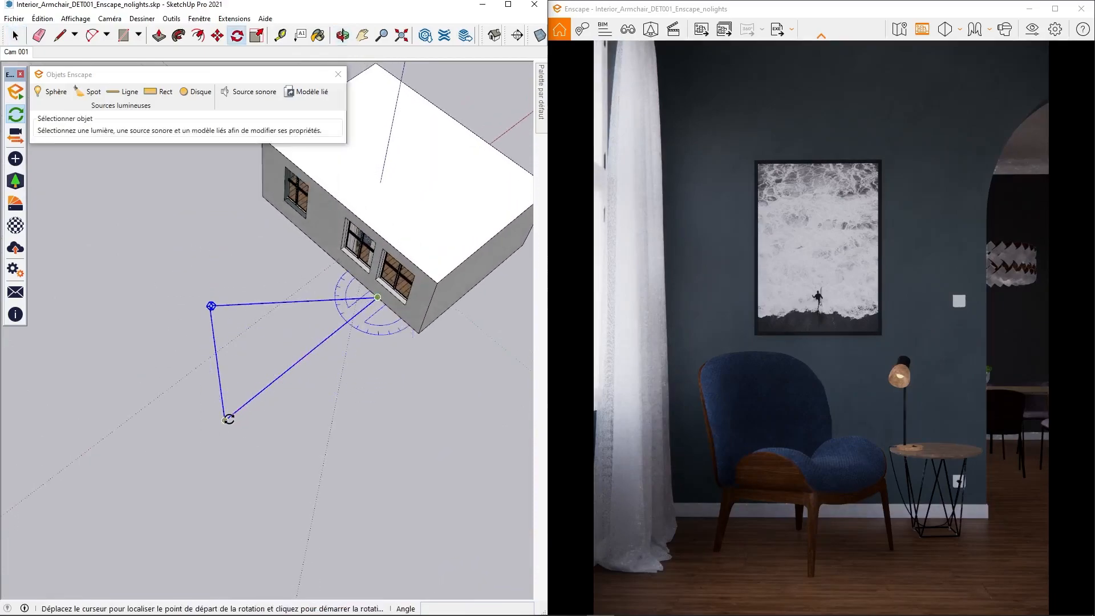
{"action": "left_click", "coordinate": [227, 420]}
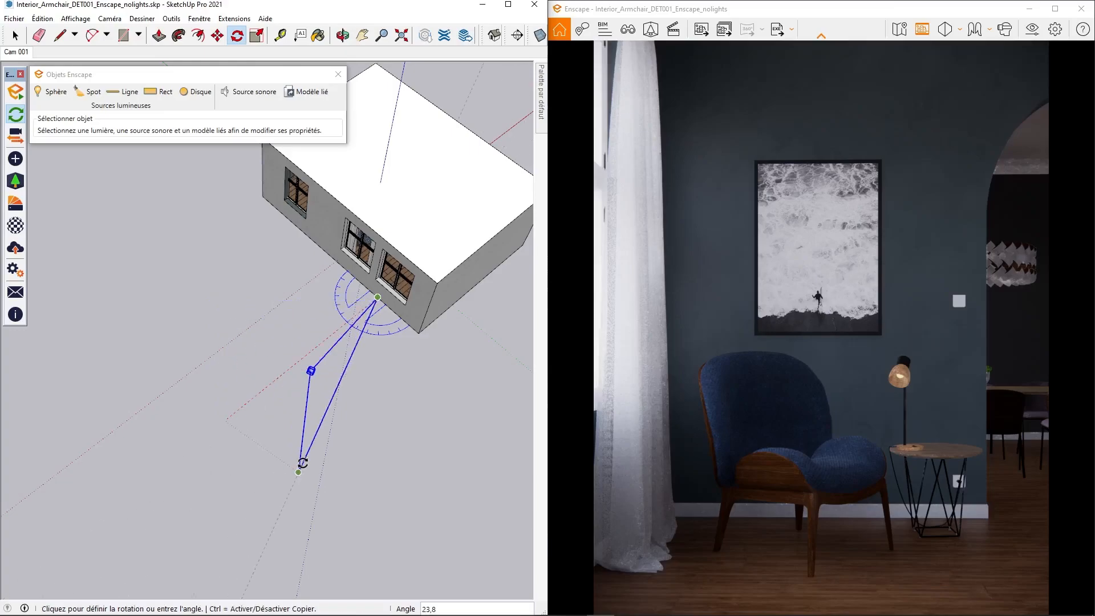
{"action": "type", "text": "90"}
{"action": "key", "text": "Return"}
{"action": "key", "text": "space"}
Set the spotlight's luminous intensity (Intensité lumineuse) to 1 000 000 cd.
{"action": "middle_click_drag", "start_coordinate": [313, 460], "coordinate": [394, 225]}
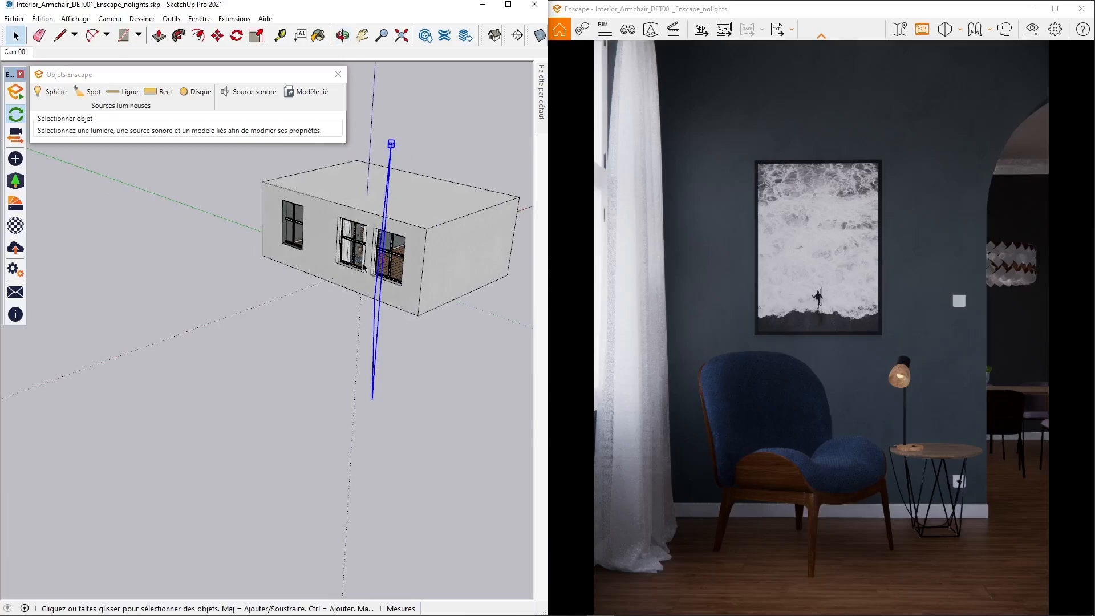
{"action": "middle_click_drag", "start_coordinate": [281, 319], "coordinate": [437, 417]}
{"action": "scroll", "coordinate": [491, 197], "scroll_direction": "up", "scroll_amount": 5}
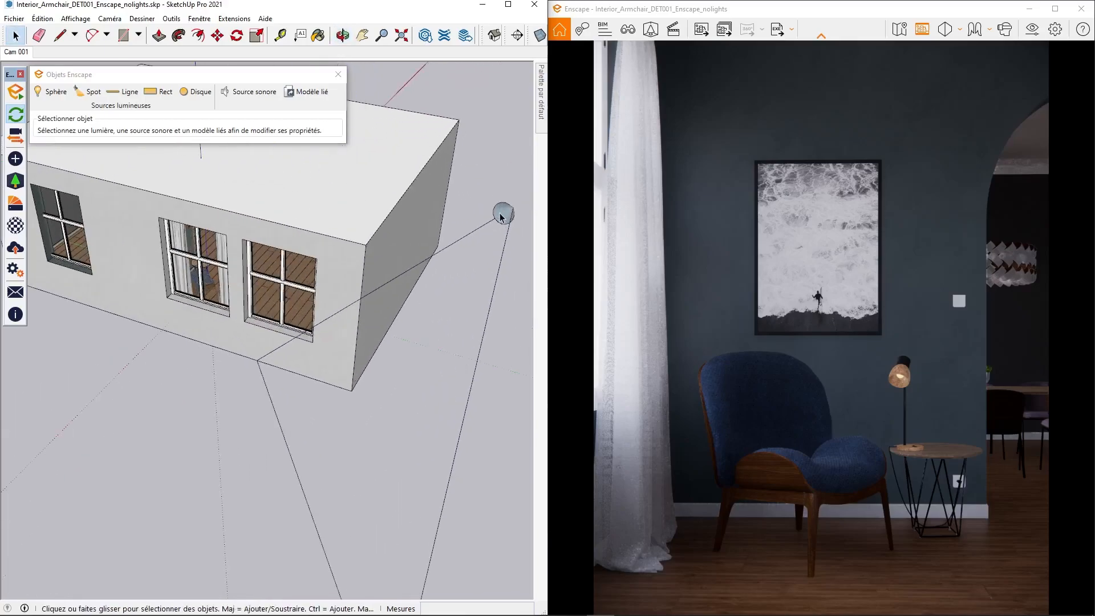
{"action": "left_click", "coordinate": [500, 216]}
{"action": "middle_click_drag", "start_coordinate": [500, 215], "coordinate": [308, 224]}
{"action": "left_click_drag", "start_coordinate": [176, 133], "coordinate": [259, 147]}
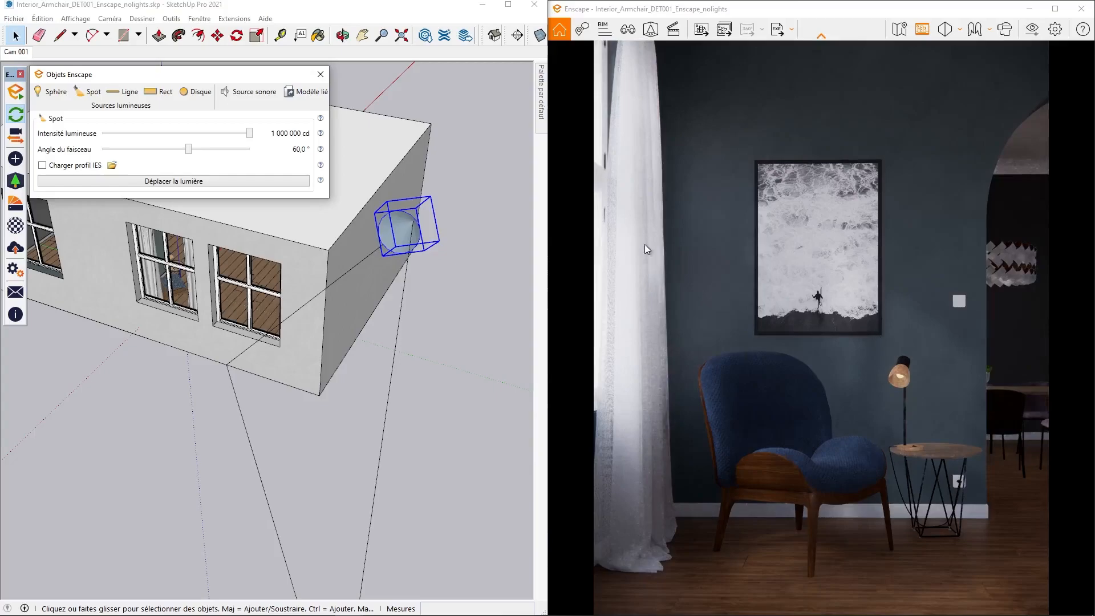
Copy the spotlight sideways, perpendicular to the guide triangle's edge, at a distance of 0.4 m.
{"action": "mouse_move", "coordinate": [379, 224]}
{"action": "middle_mouse_down"}
{"action": "mouse_move", "coordinate": [404, 247]}
{"action": "mouse_move", "coordinate": [313, 324]}
{"action": "mouse_move", "coordinate": [314, 423]}
{"action": "middle_mouse_up"}
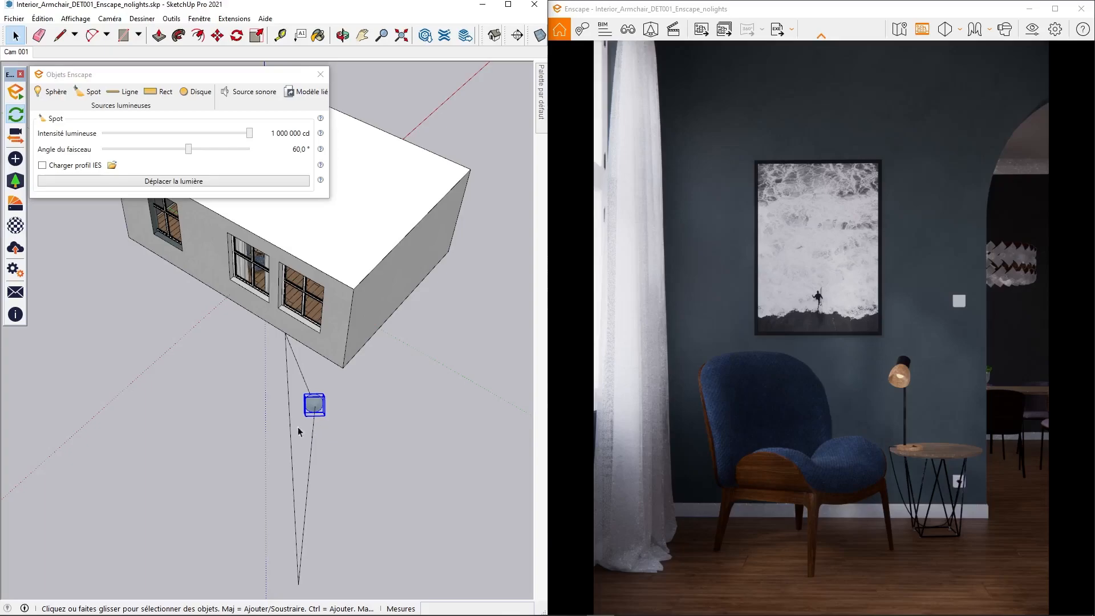
{"action": "key", "text": "m"}
{"action": "left_click", "coordinate": [302, 516]}
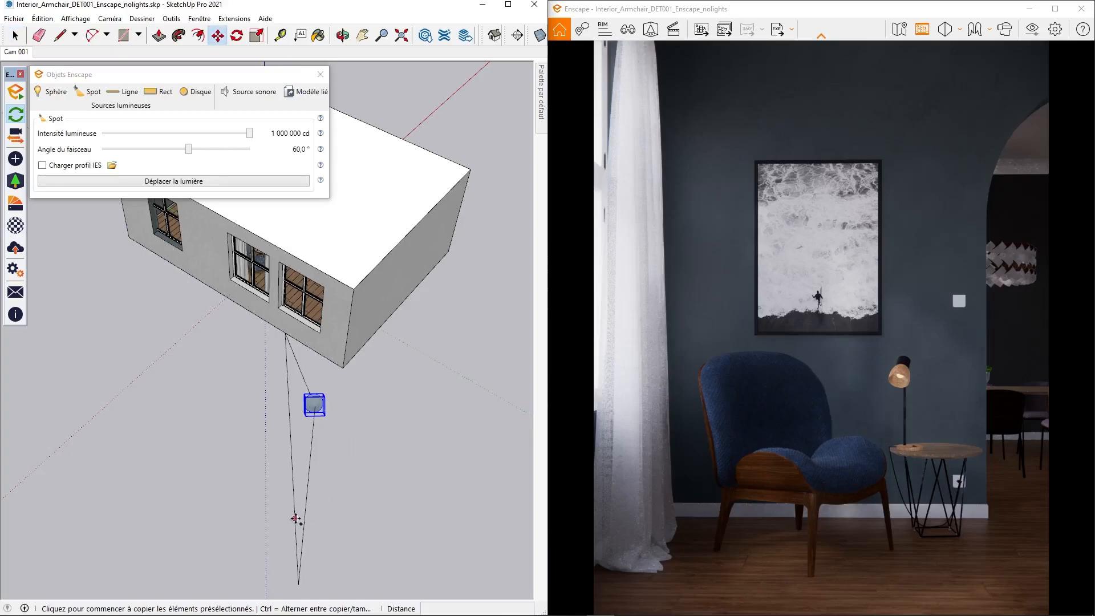
{"action": "key", "text": "ctrl"}
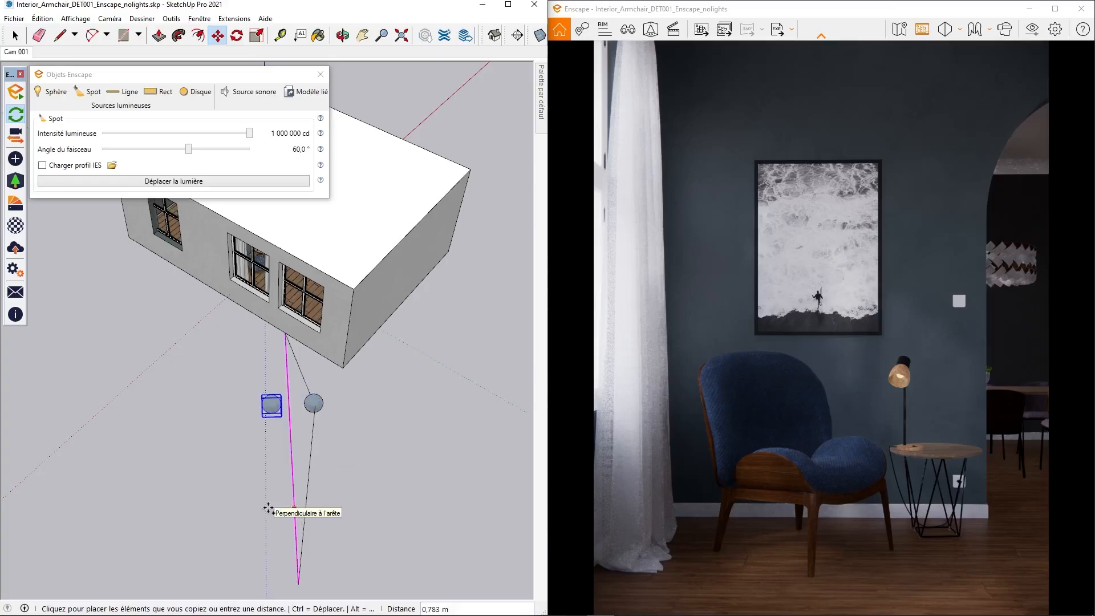
{"action": "type", "text": ",3"}
{"action": "key", "text": "Return"}
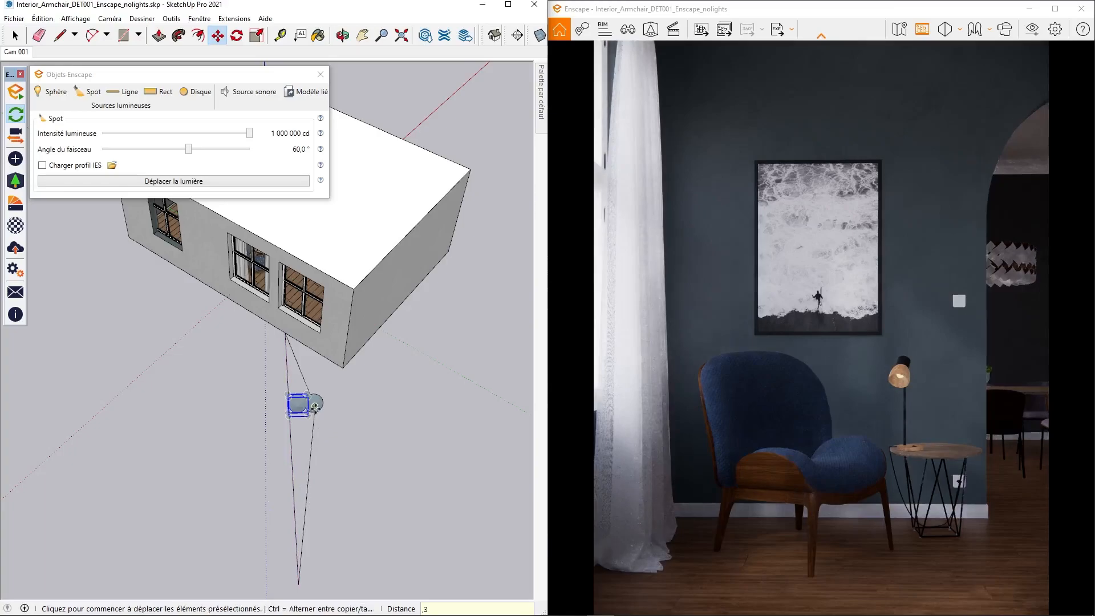
{"action": "type", "text": ",4"}
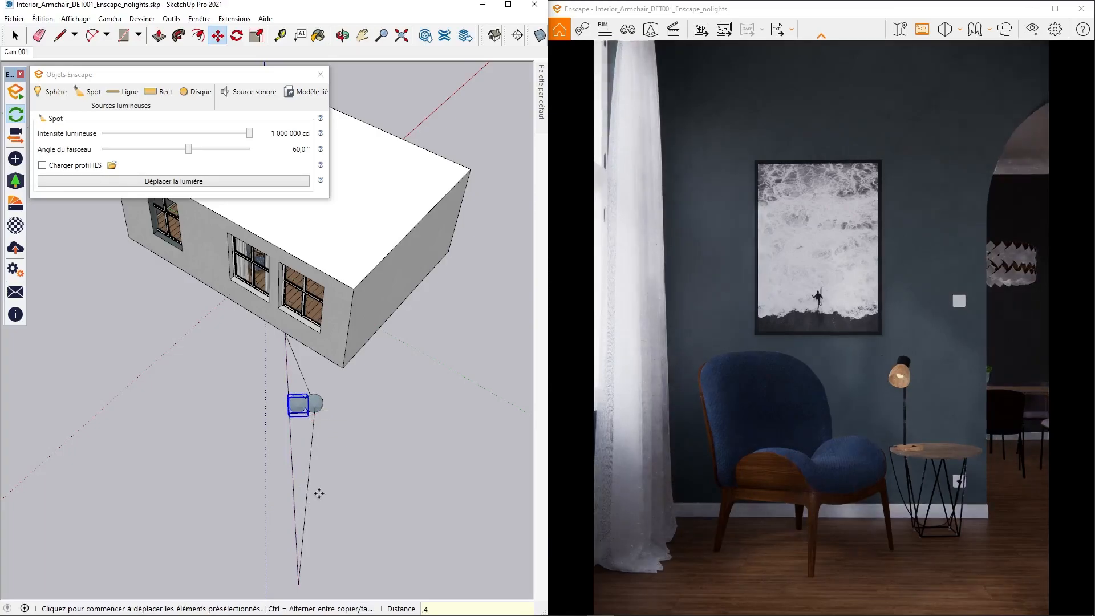
{"action": "key", "text": "Return"}
{"action": "key", "text": "space"}
Copy the original spotlight to its opposite side, using the first copy's spacing, to make a row of three.
{"action": "scroll", "coordinate": [320, 405], "scroll_direction": "up", "scroll_amount": 4}
{"action": "left_click", "coordinate": [272, 358]}
{"action": "key", "text": "m"}
{"action": "key", "text": "ctrl"}
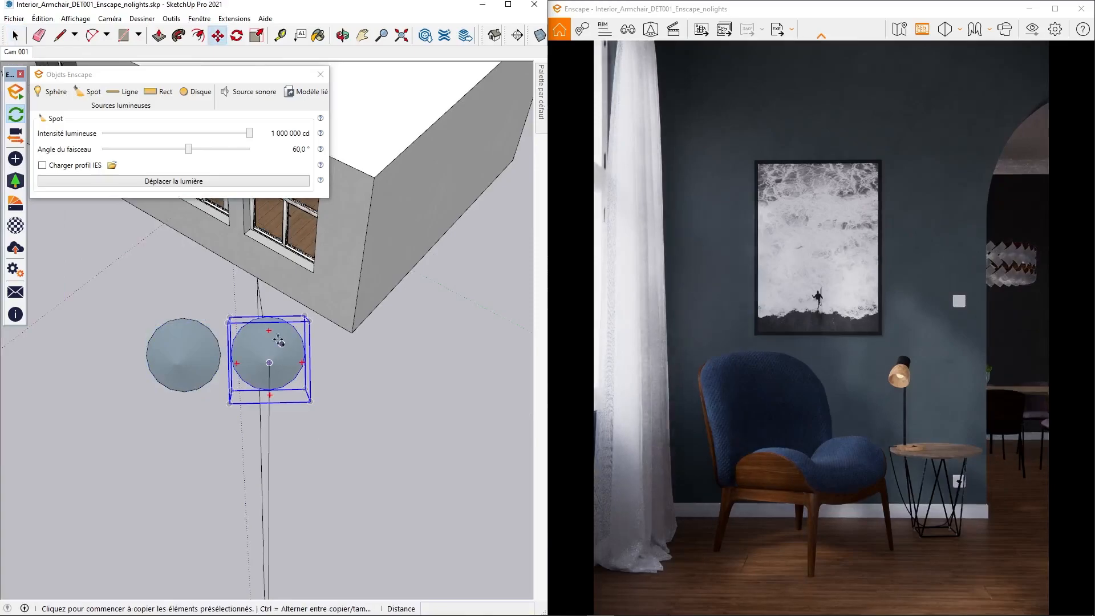
{"action": "left_click", "coordinate": [177, 364]}
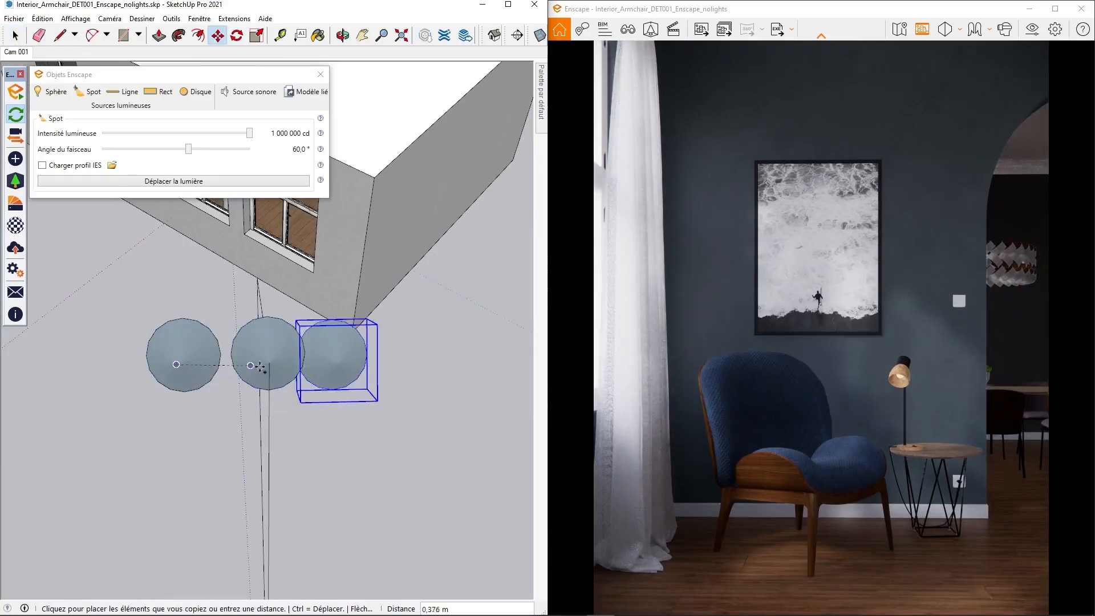
Copy the row of three spotlights along the guide triangle's edge at 0.4 m, multiplied x2, to make a three-by-three grid.
{"action": "middle_click_drag", "start_coordinate": [337, 377], "coordinate": [286, 387]}
{"action": "left_click", "coordinate": [278, 386], "text": "shift"}
{"action": "left_click", "coordinate": [235, 397], "text": "shift"}
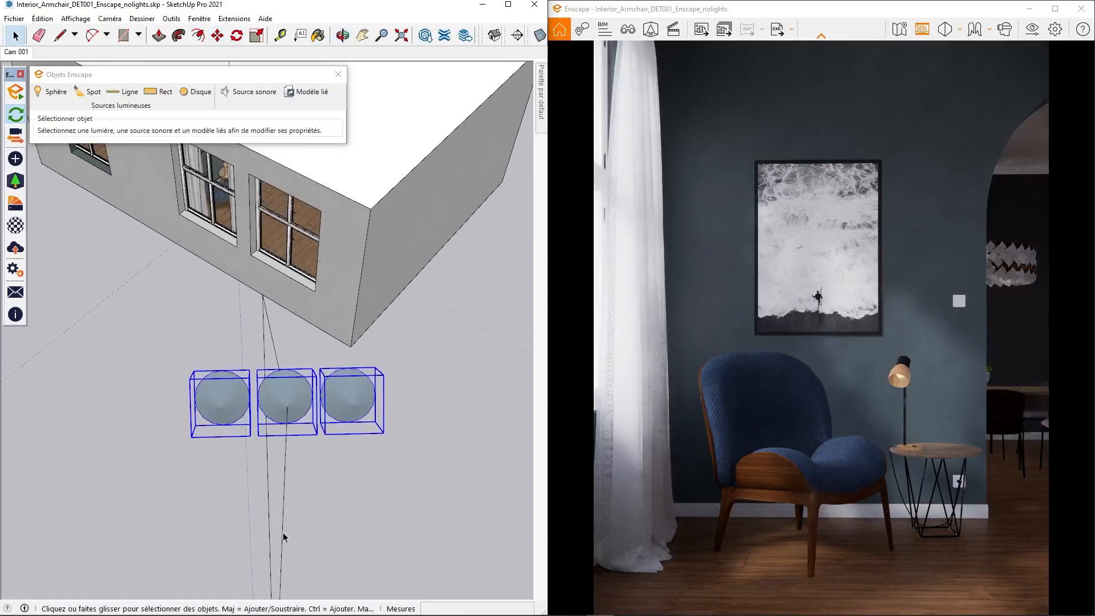
{"action": "middle_click_drag", "start_coordinate": [281, 533], "coordinate": [285, 527]}
{"action": "key", "text": "m"}
{"action": "key", "text": "ctrl"}
{"action": "left_click", "coordinate": [281, 568]}
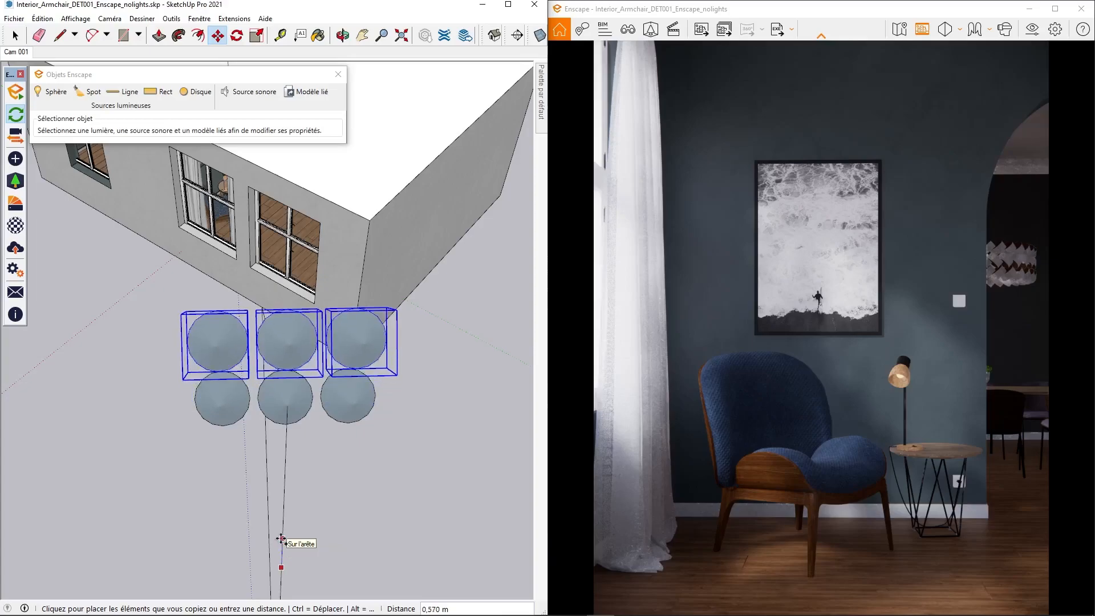
{"action": "type", "text": ",4"}
{"action": "key", "text": "Return"}
{"action": "type", "text": "x2"}
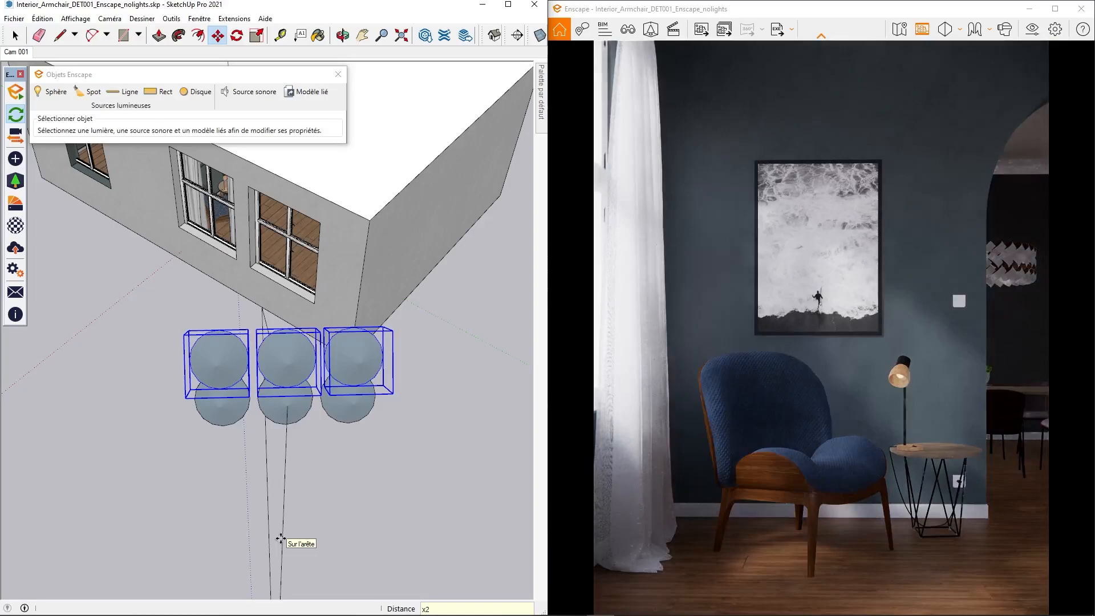
{"action": "key", "text": "Return"}
{"action": "mouse_move", "coordinate": [293, 392]}
{"action": "middle_mouse_down"}
{"action": "mouse_move", "coordinate": [323, 388]}
{"action": "mouse_move", "coordinate": [327, 274]}
{"action": "mouse_move", "coordinate": [176, 254]}
{"action": "mouse_move", "coordinate": [162, 264]}
{"action": "mouse_move", "coordinate": [452, 358]}
{"action": "middle_mouse_up"}
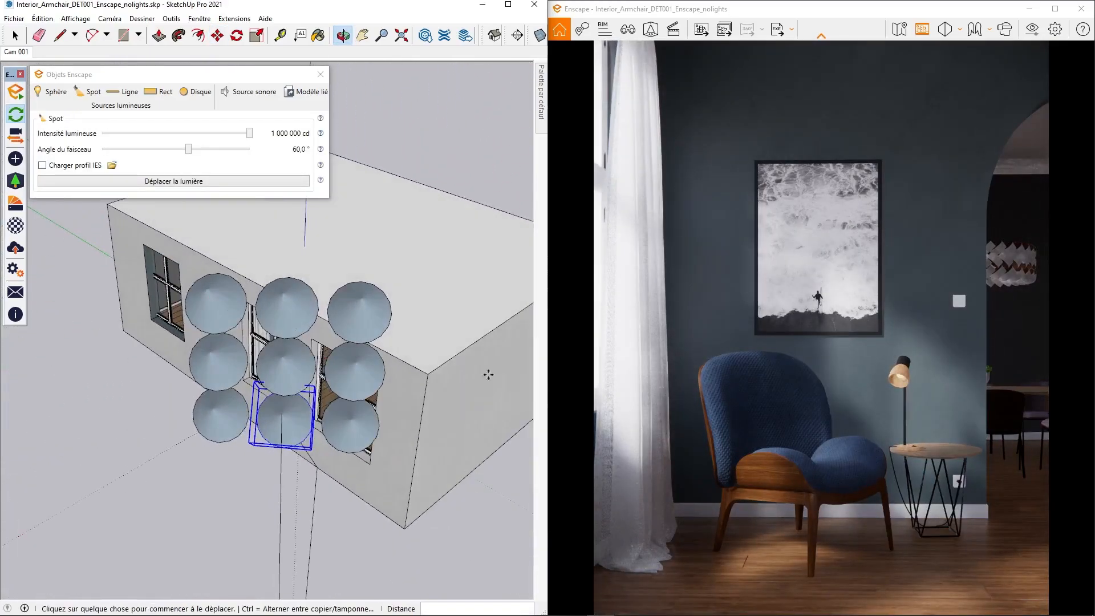
Group all nine spotlights together with the guide triangle.
{"action": "key", "text": "space"}
{"action": "mouse_move", "coordinate": [362, 493]}
{"action": "middle_mouse_down"}
{"action": "mouse_move", "coordinate": [332, 356]}
{"action": "mouse_move", "coordinate": [284, 325]}
{"action": "mouse_move", "coordinate": [213, 384]}
{"action": "mouse_move", "coordinate": [271, 379]}
{"action": "mouse_move", "coordinate": [242, 515]}
{"action": "middle_mouse_up"}
{"action": "left_click_drag", "start_coordinate": [98, 288], "coordinate": [98, 288]}
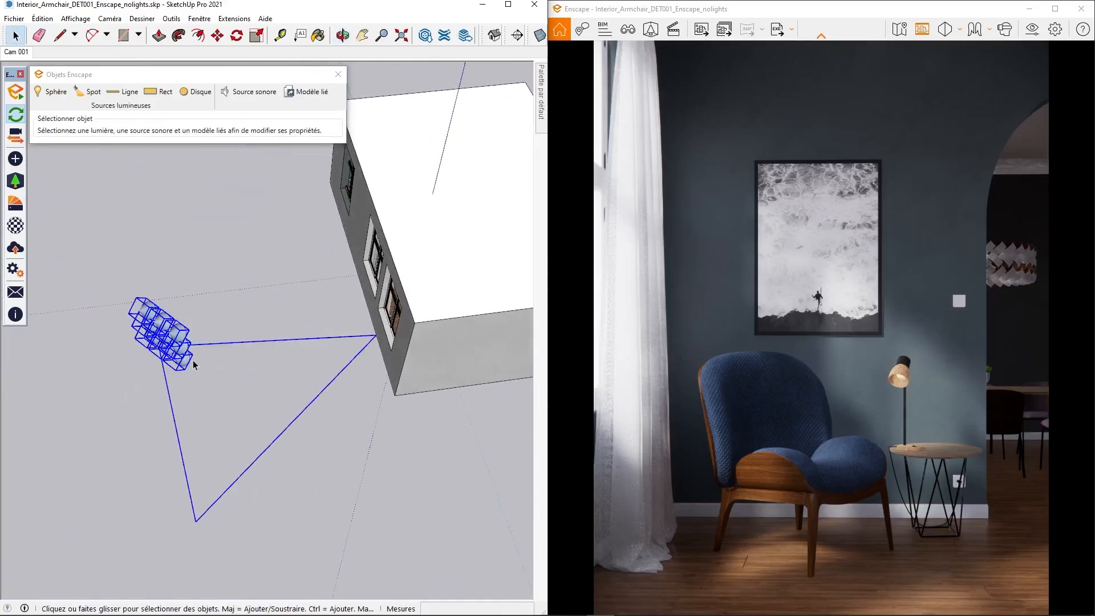
{"action": "right_click", "coordinate": [171, 342]}
{"action": "left_click", "coordinate": [215, 307]}
{"action": "left_click", "coordinate": [325, 395]}
{"action": "left_click", "coordinate": [312, 406]}
Try rotating the spotlight group by 15° about the guide triangle's corner on the facade, and undo the rotation.
{"action": "key", "text": "q"}
{"action": "left_click", "coordinate": [377, 328]}
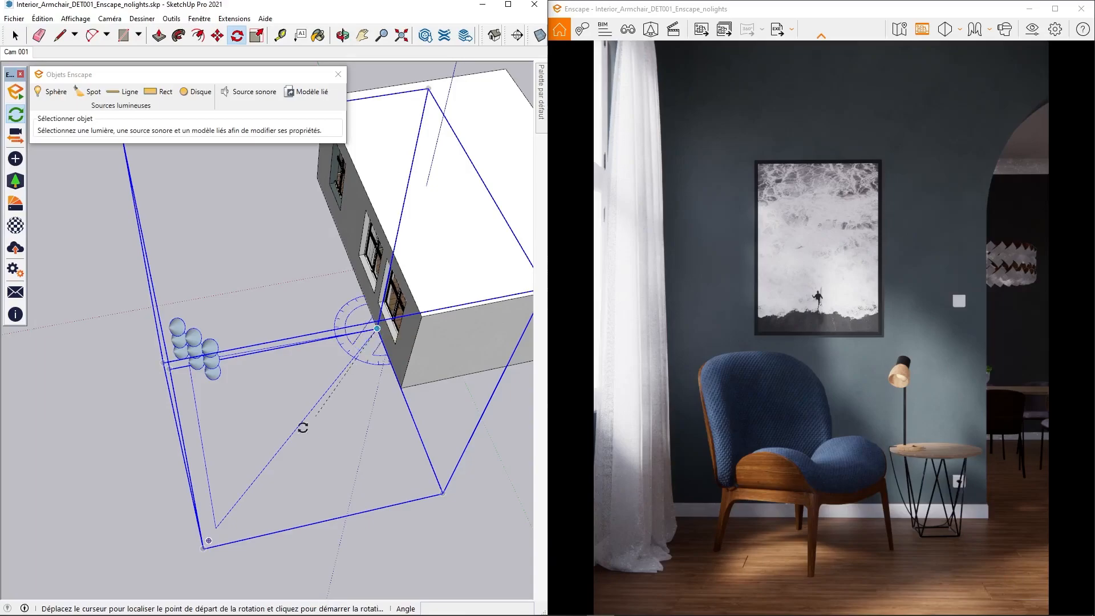
{"action": "left_click", "coordinate": [269, 464]}
{"action": "left_click", "coordinate": [317, 482]}
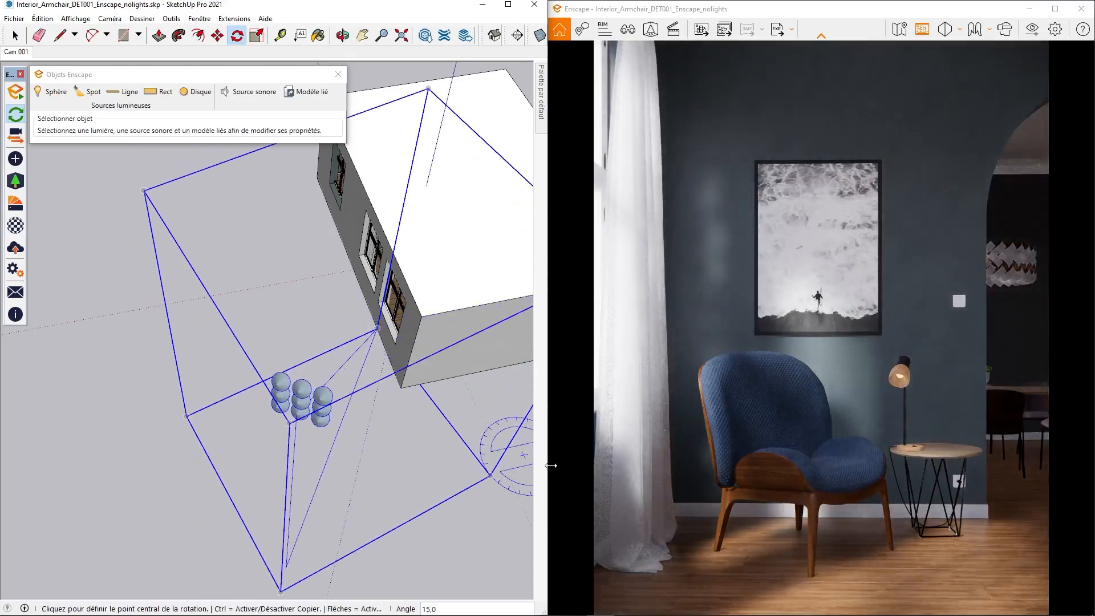
{"action": "key", "text": "ctrl+z"}
Deselect the spotlight group and return to the Cam 001 scene.
{"action": "key", "text": "space"}
{"action": "middle_click_drag", "start_coordinate": [438, 353], "coordinate": [401, 352]}
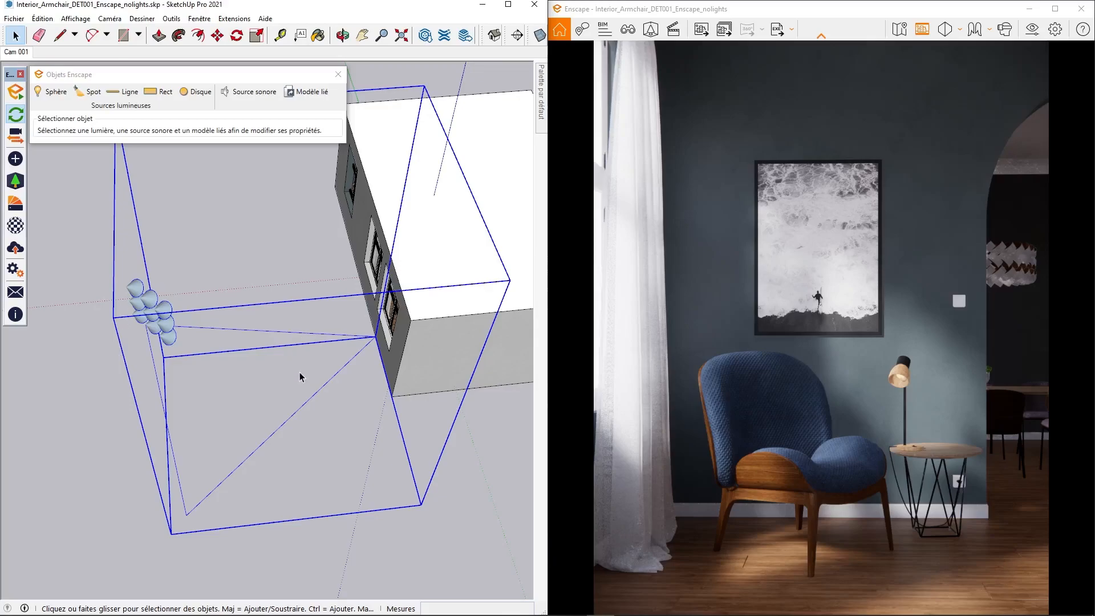
{"action": "mouse_move", "coordinate": [306, 361]}
{"action": "middle_mouse_down"}
{"action": "mouse_move", "coordinate": [457, 306]}
{"action": "mouse_move", "coordinate": [443, 431]}
{"action": "middle_mouse_up"}
{"action": "left_click", "coordinate": [443, 432]}
{"action": "middle_click_drag", "start_coordinate": [426, 241], "coordinate": [391, 246]}
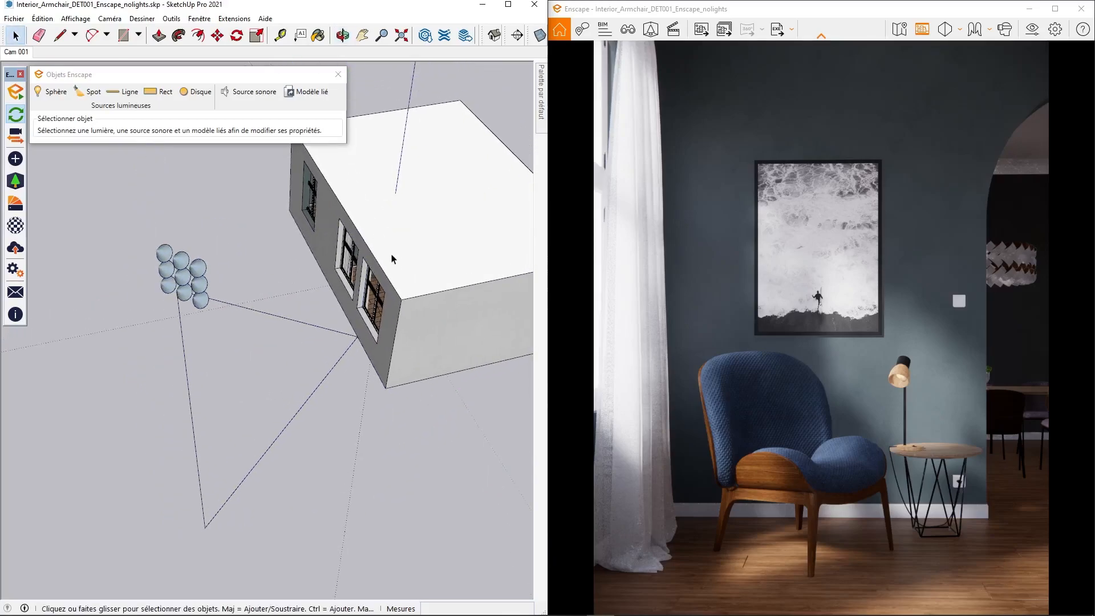
{"action": "left_click", "coordinate": [16, 52]}
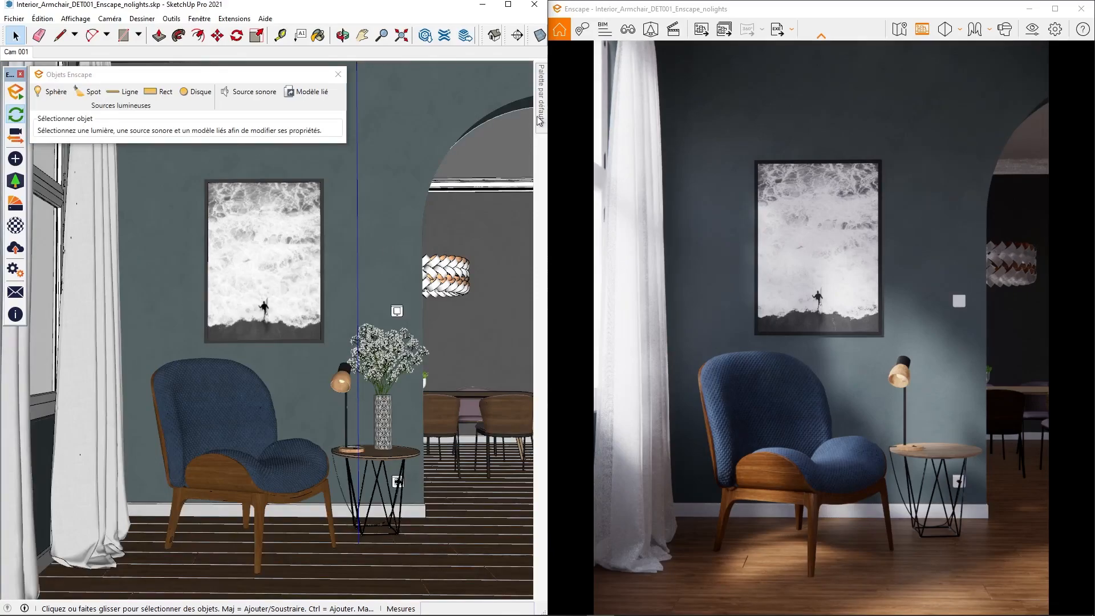
Filter the model structure by "enscape" and select the first spotlight inside the group.
{"action": "mouse_move", "coordinate": [541, 90]}
{"action": "left_click", "coordinate": [403, 186]}
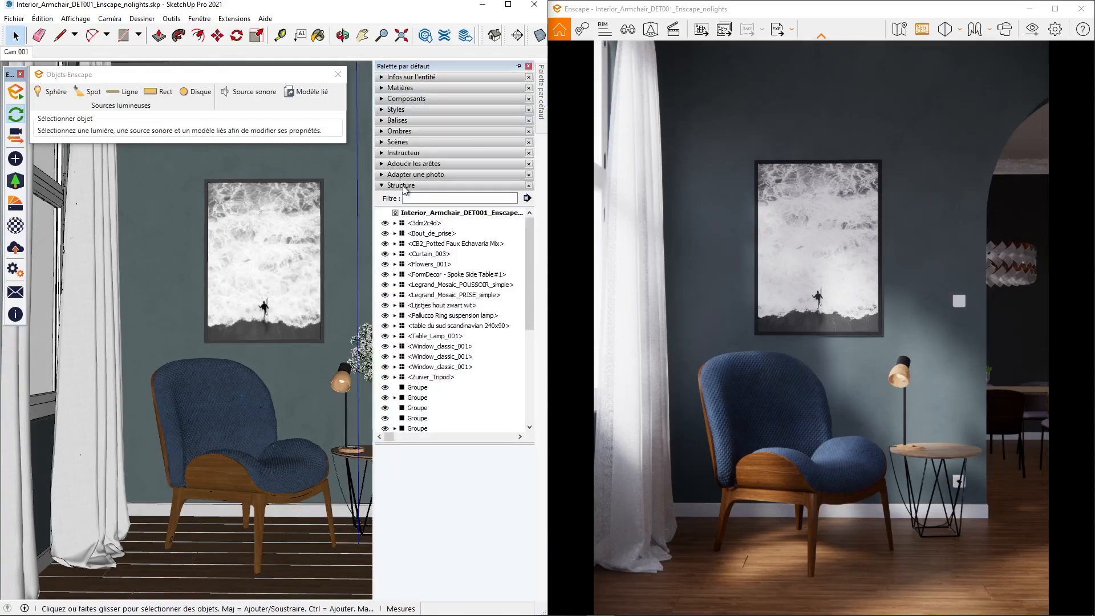
{"action": "left_click", "coordinate": [418, 198]}
{"action": "type", "text": "enscape"}
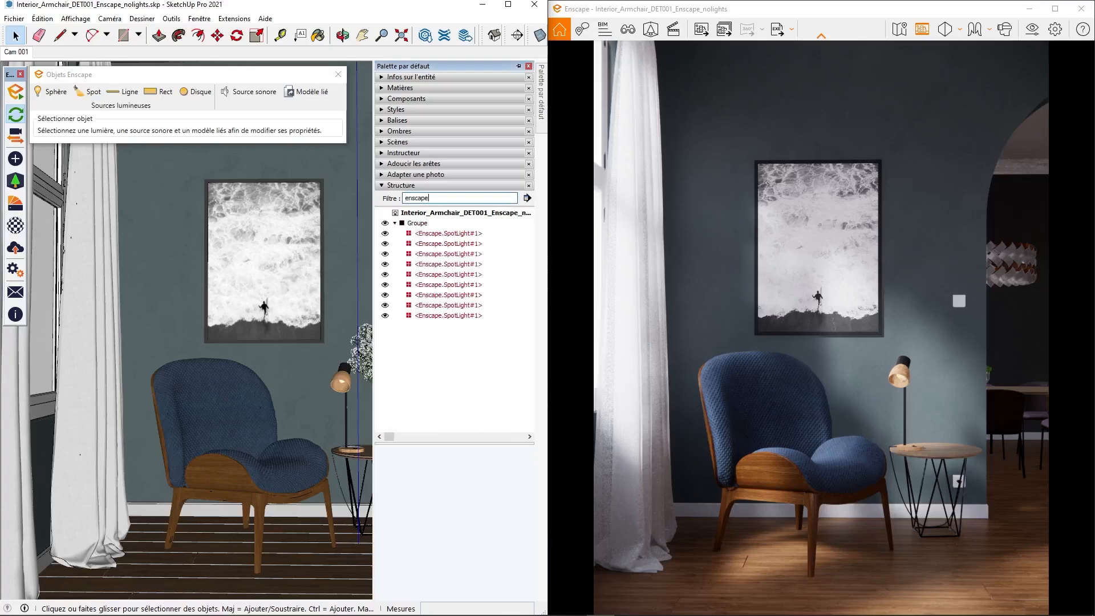
{"action": "left_click", "coordinate": [450, 233]}
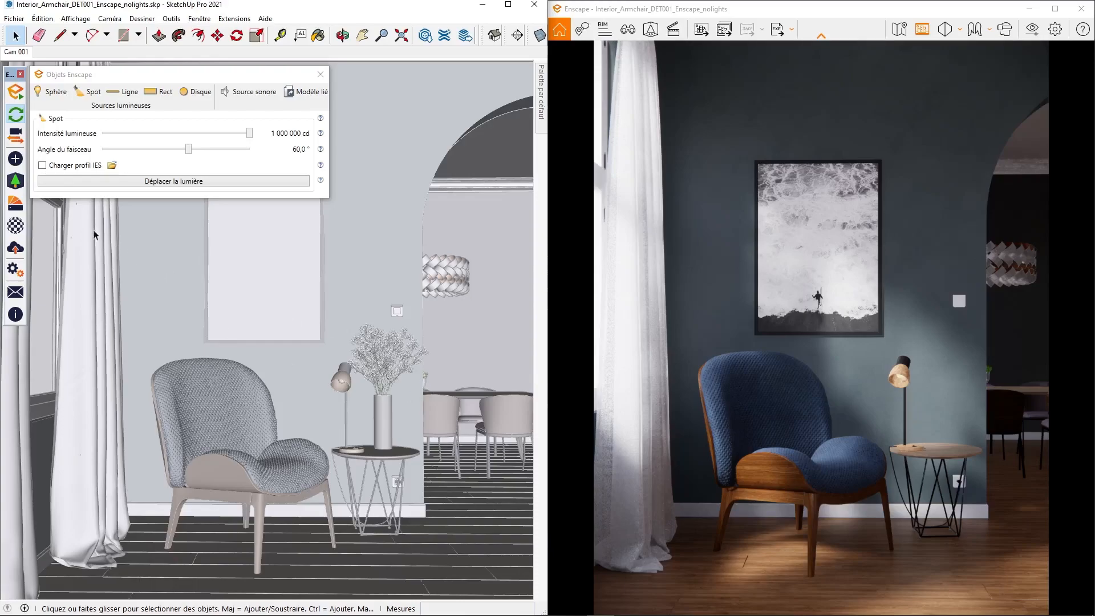
Try spotlight beam angles (Angle du faisceau) of 38° and 30.5°, restore 60°, and deselect the light.
{"action": "left_click", "coordinate": [189, 151]}
{"action": "left_click_drag", "start_coordinate": [190, 151], "coordinate": [146, 149]}
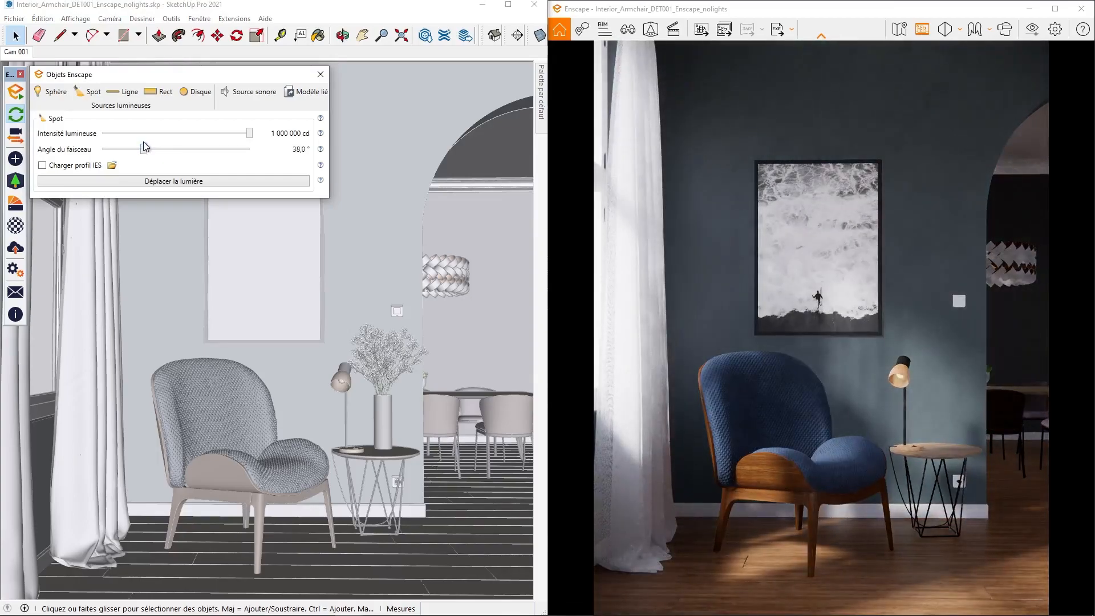
{"action": "mouse_move", "coordinate": [542, 100]}
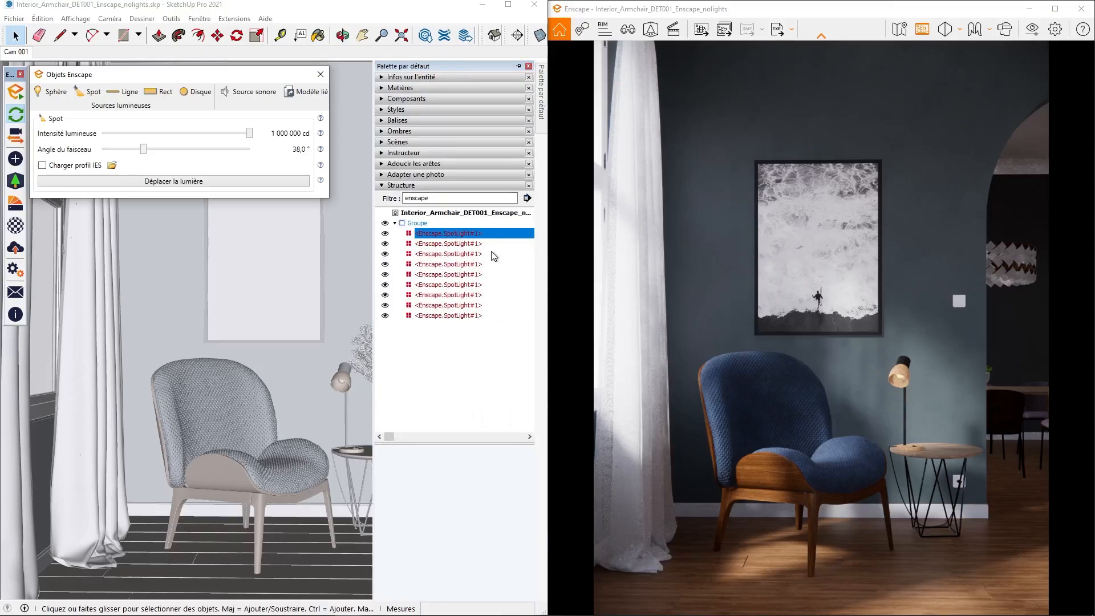
{"action": "mouse_move", "coordinate": [144, 149]}
{"action": "left_mouse_down"}
{"action": "mouse_move", "coordinate": [163, 150]}
{"action": "mouse_move", "coordinate": [130, 150]}
{"action": "left_mouse_up"}
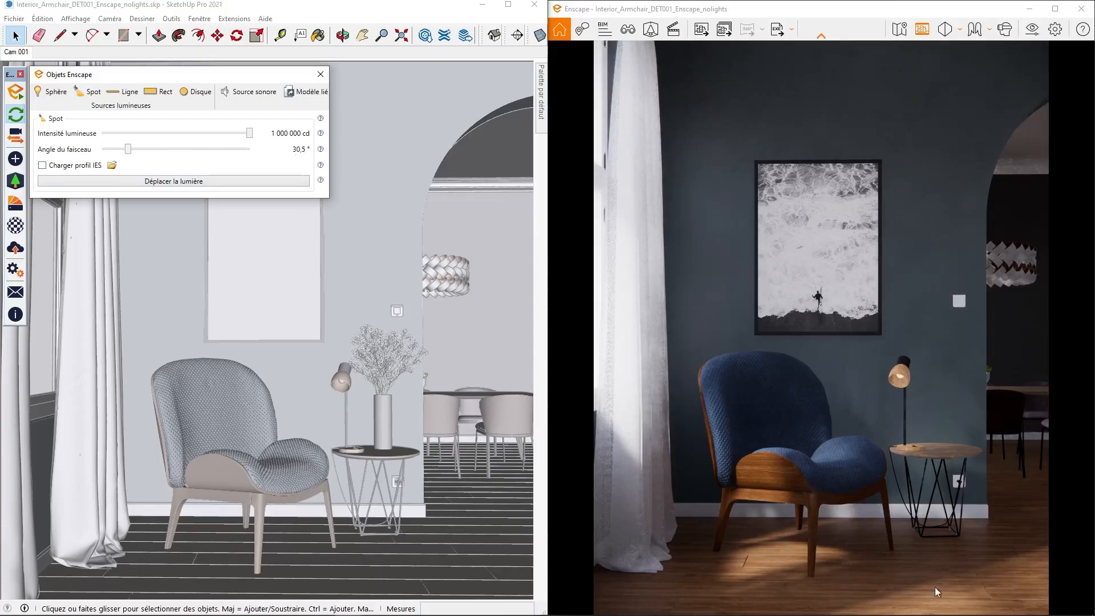
{"action": "left_click_drag", "start_coordinate": [128, 150], "coordinate": [190, 159]}
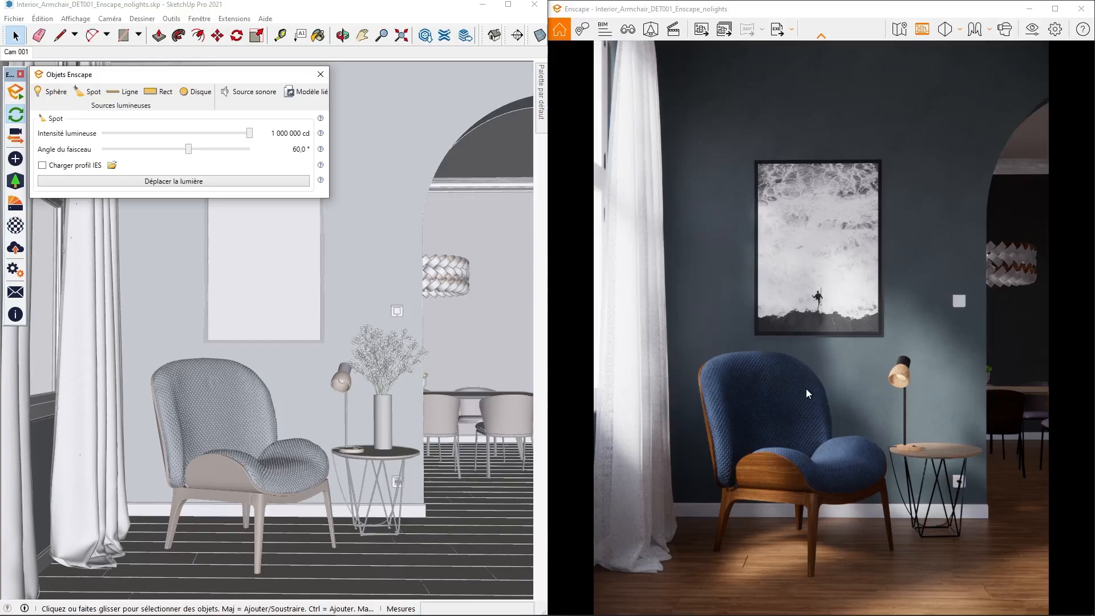
{"action": "left_click", "coordinate": [386, 292]}
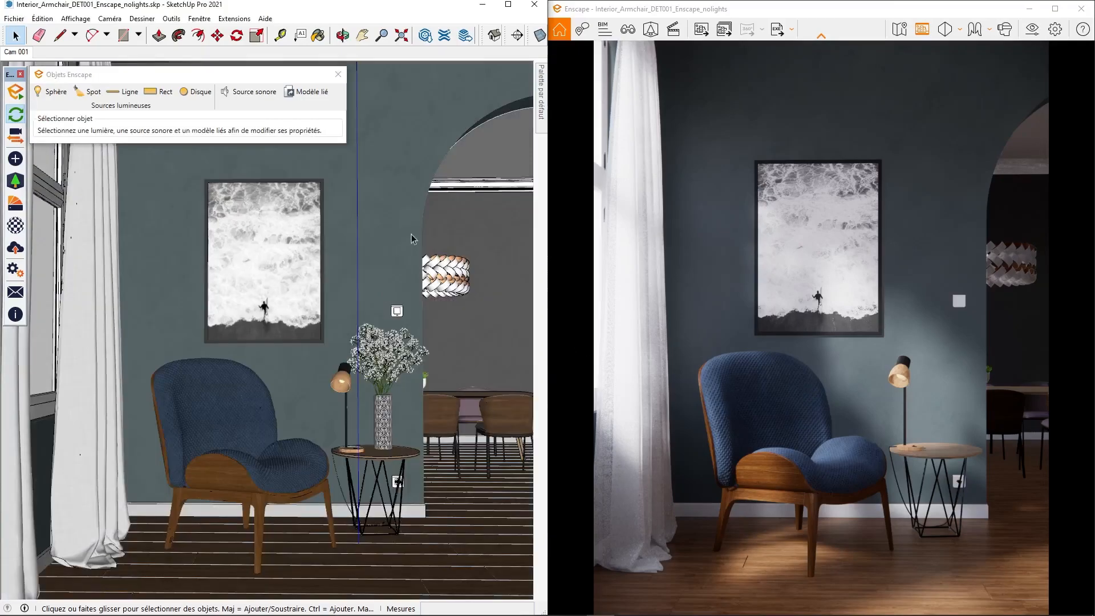
Make the Flowers tag visible so that the vase on the side table renders.
{"action": "mouse_move", "coordinate": [540, 79]}
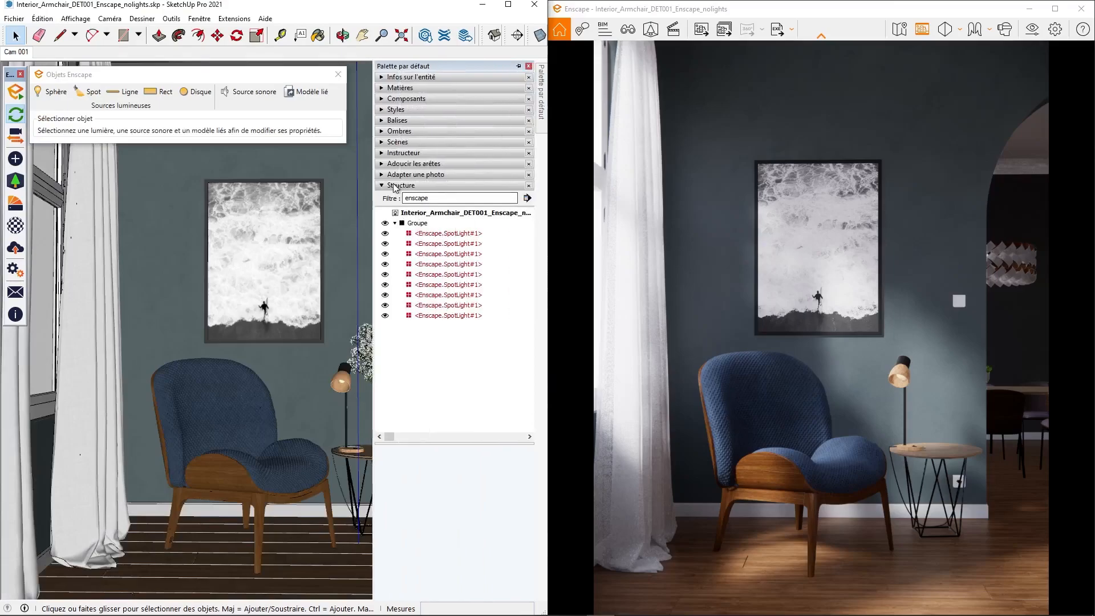
{"action": "left_click", "coordinate": [403, 196]}
{"action": "left_click", "coordinate": [398, 109]}
{"action": "left_click", "coordinate": [398, 109]}
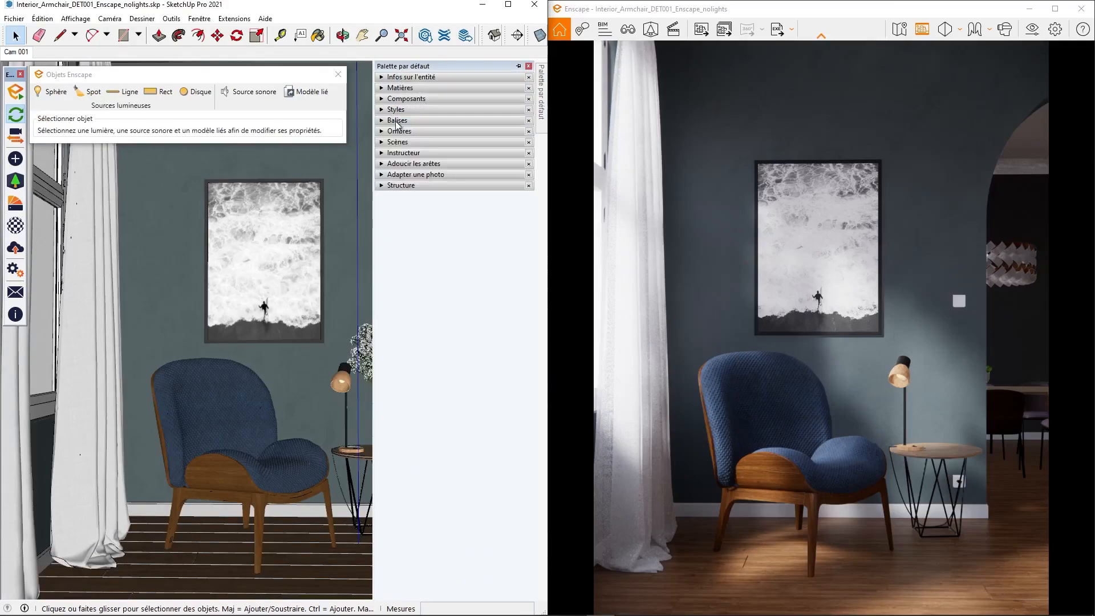
{"action": "left_click", "coordinate": [397, 121]}
{"action": "left_click", "coordinate": [387, 171]}
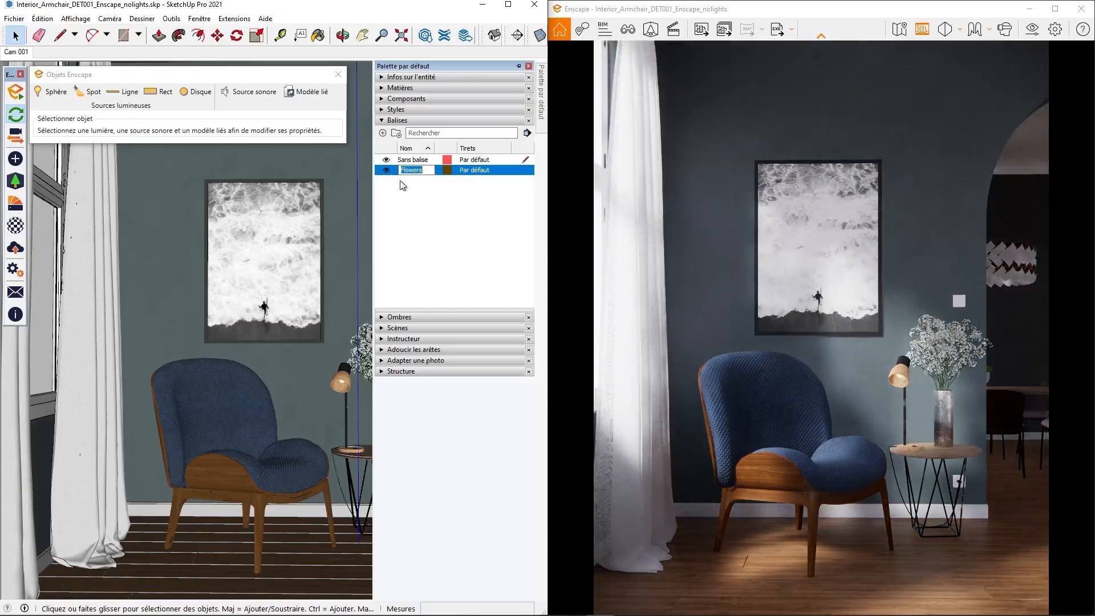
{"action": "left_click", "coordinate": [398, 121]}
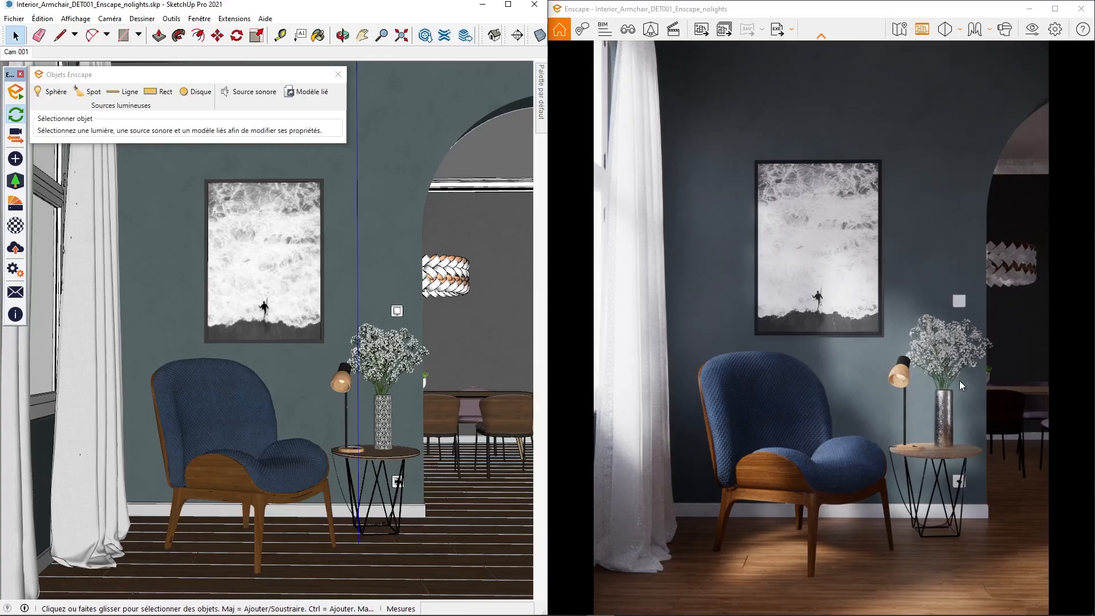
Set the shadow sharpness (Netteté des ombres) to 0 % in the Enscape visual settings and close them.
{"action": "left_click", "coordinate": [1032, 29]}
{"action": "left_click", "coordinate": [220, 135]}
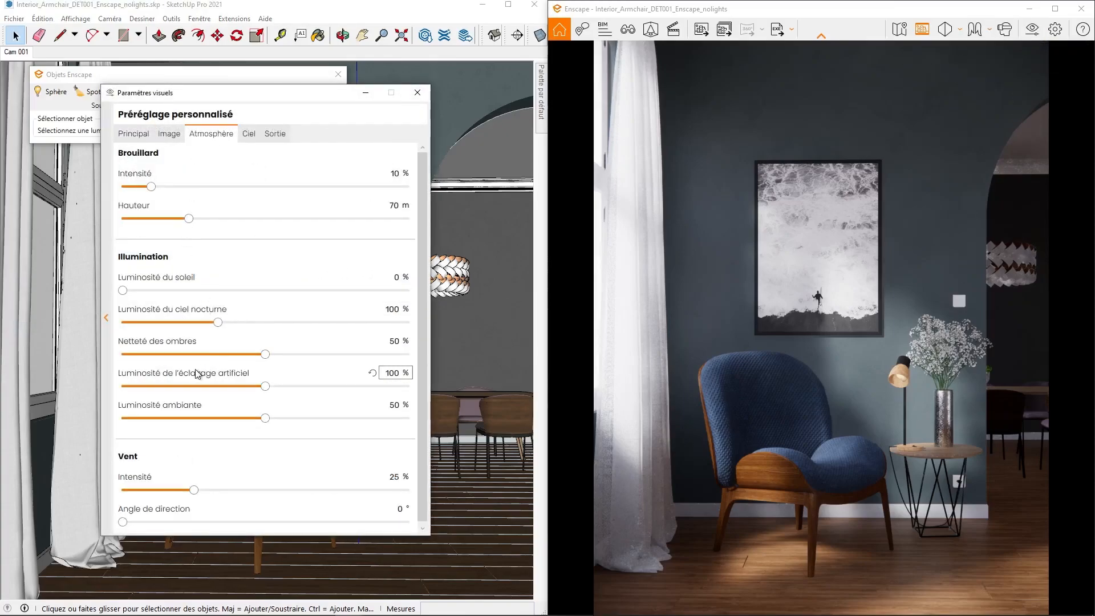
{"action": "left_click_drag", "start_coordinate": [265, 355], "coordinate": [91, 349]}
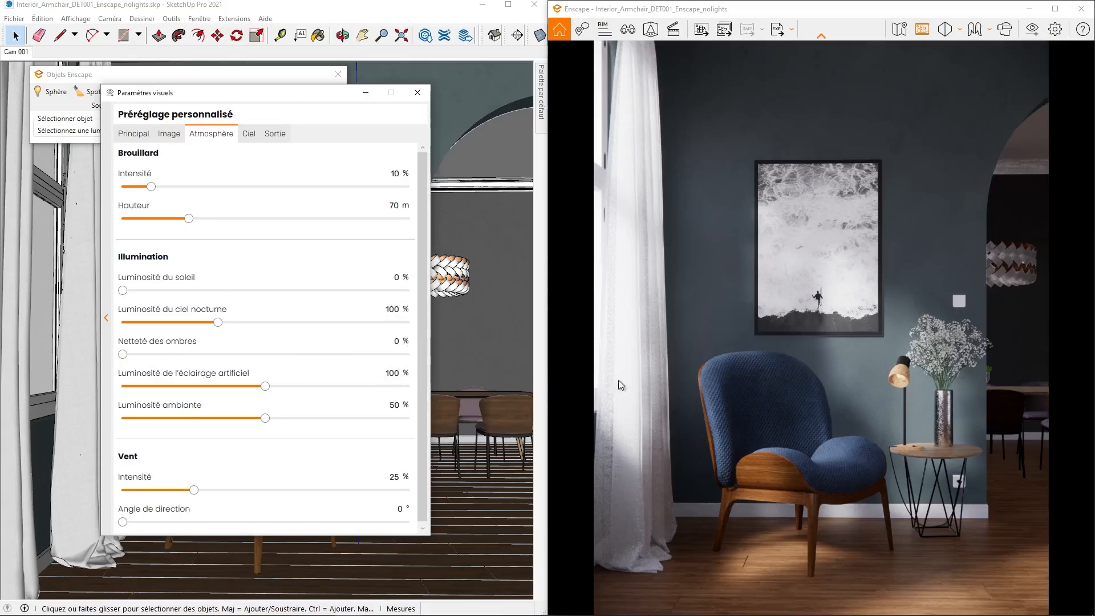
{"action": "left_click", "coordinate": [169, 134]}
{"action": "left_click", "coordinate": [418, 93]}
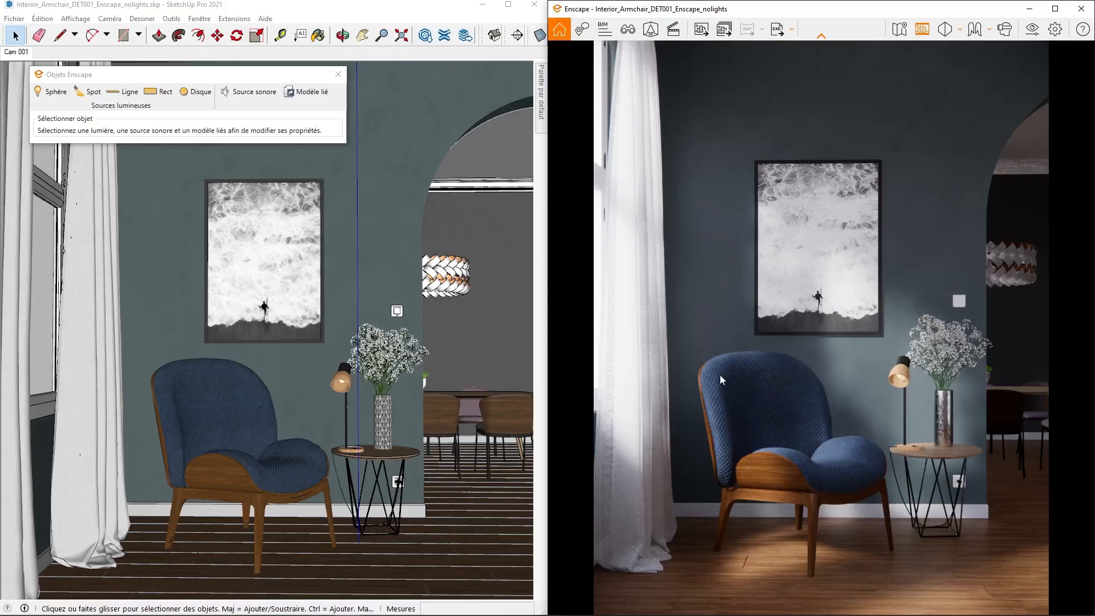
Place an Enscape line light (Ligne) horizontally on the bare wall beside the tall opening.
{"action": "mouse_move", "coordinate": [412, 532]}
{"action": "middle_mouse_down"}
{"action": "mouse_move", "coordinate": [425, 541]}
{"action": "mouse_move", "coordinate": [275, 487]}
{"action": "mouse_move", "coordinate": [149, 485]}
{"action": "middle_mouse_up"}
{"action": "mouse_move", "coordinate": [422, 491]}
{"action": "middle_mouse_down", "text": "shift"}
{"action": "mouse_move", "coordinate": [291, 479]}
{"action": "mouse_move", "coordinate": [470, 484]}
{"action": "mouse_move", "coordinate": [218, 532]}
{"action": "mouse_move", "coordinate": [285, 507]}
{"action": "middle_mouse_up", "text": "shift"}
{"action": "mouse_move", "coordinate": [395, 336]}
{"action": "middle_mouse_down", "text": "shift"}
{"action": "mouse_move", "coordinate": [441, 429]}
{"action": "mouse_move", "coordinate": [316, 268]}
{"action": "middle_mouse_up", "text": "shift"}
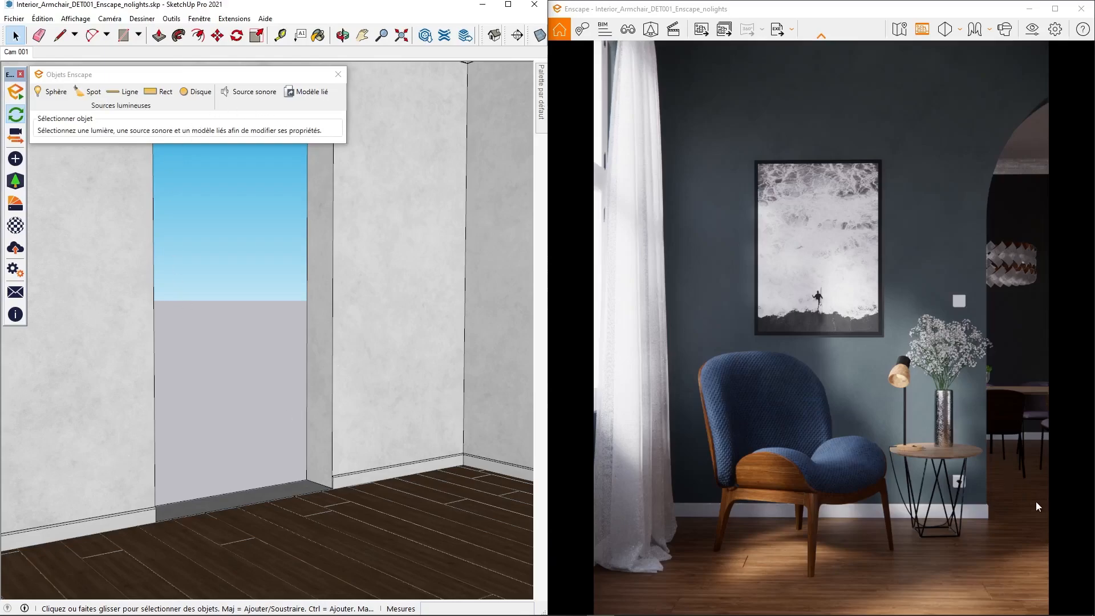
{"action": "mouse_move", "coordinate": [388, 498]}
{"action": "middle_mouse_down", "text": "shift"}
{"action": "mouse_move", "coordinate": [362, 519]}
{"action": "mouse_move", "coordinate": [281, 335]}
{"action": "middle_mouse_up", "text": "shift"}
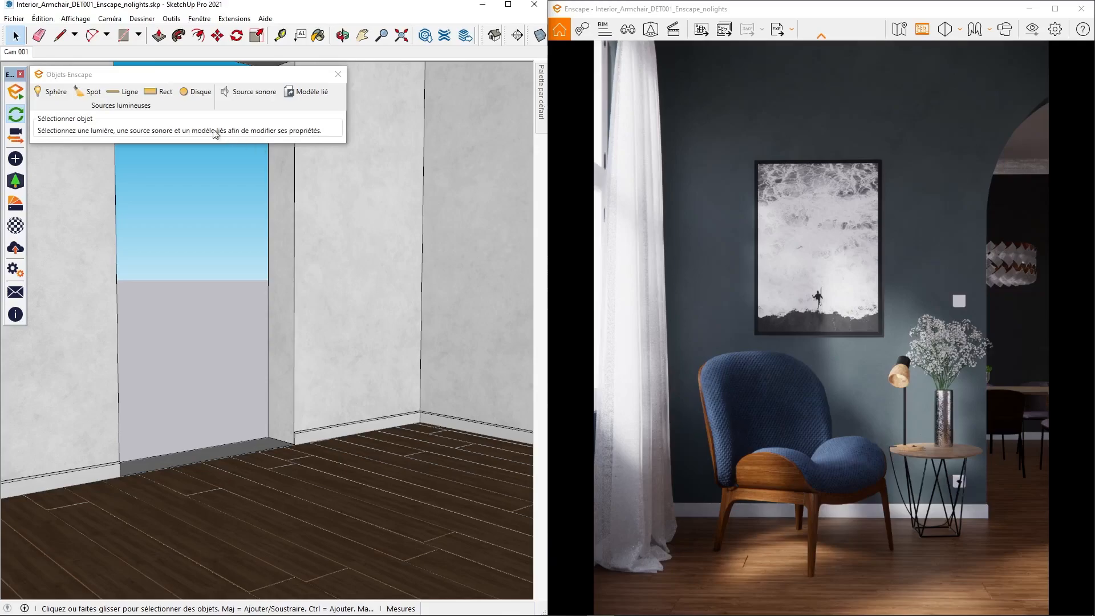
{"action": "left_click", "coordinate": [126, 93]}
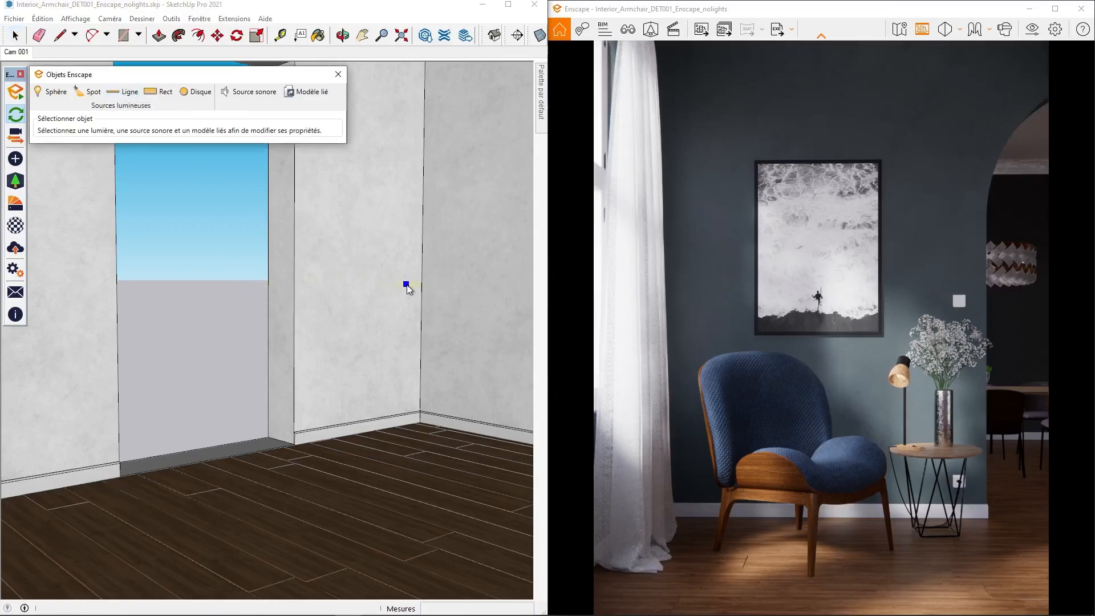
{"action": "left_click", "coordinate": [342, 291]}
{"action": "left_click", "coordinate": [374, 290]}
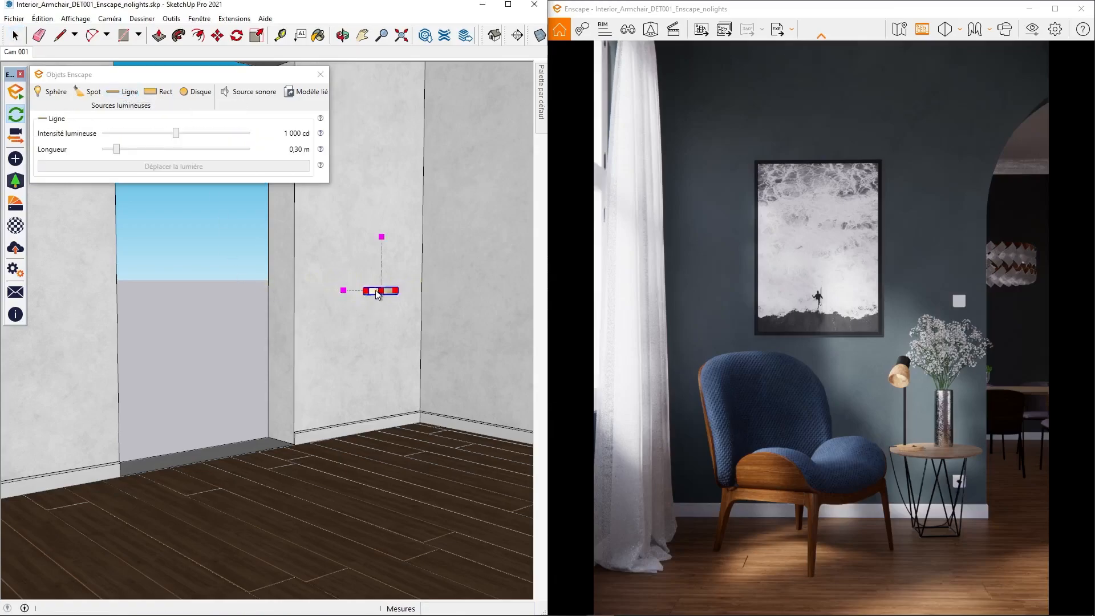
Rotate the line light about its centre on the wall plane so that it stands vertically.
{"action": "scroll", "coordinate": [371, 297], "scroll_direction": "up", "scroll_amount": 5}
{"action": "middle_click_drag", "start_coordinate": [386, 304], "coordinate": [354, 289]}
{"action": "key", "text": "m"}
{"action": "left_click", "coordinate": [398, 290]}
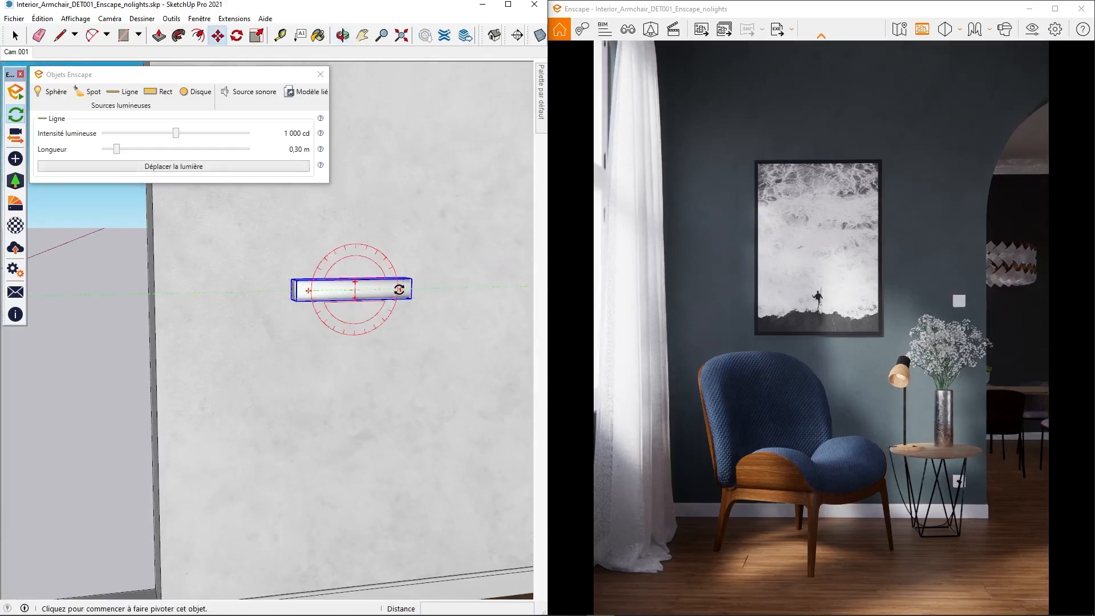
{"action": "left_click", "coordinate": [355, 348]}
{"action": "scroll", "coordinate": [411, 287], "scroll_direction": "down", "scroll_amount": 3}
{"action": "scroll", "coordinate": [411, 287], "scroll_direction": "down", "scroll_amount": 2}
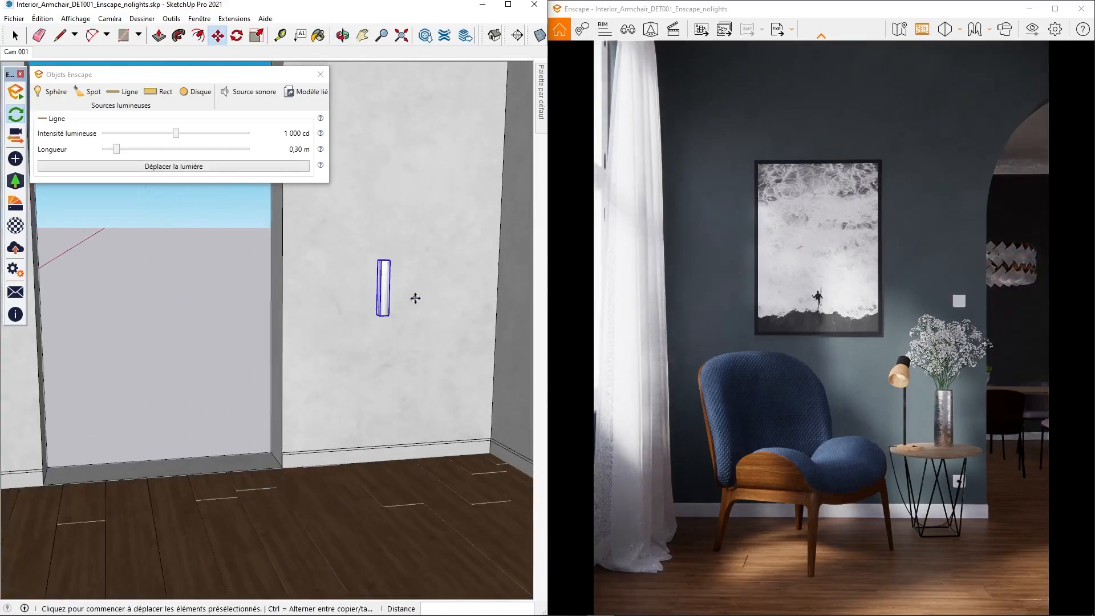
Set the line light's length (Longueur) to 2.14 m and move it about 2.11 m to stand in front of the opening.
{"action": "left_click_drag", "start_coordinate": [117, 149], "coordinate": [207, 150]}
{"action": "scroll", "coordinate": [331, 480], "scroll_direction": "down", "scroll_amount": 1}
{"action": "left_click", "coordinate": [364, 527]}
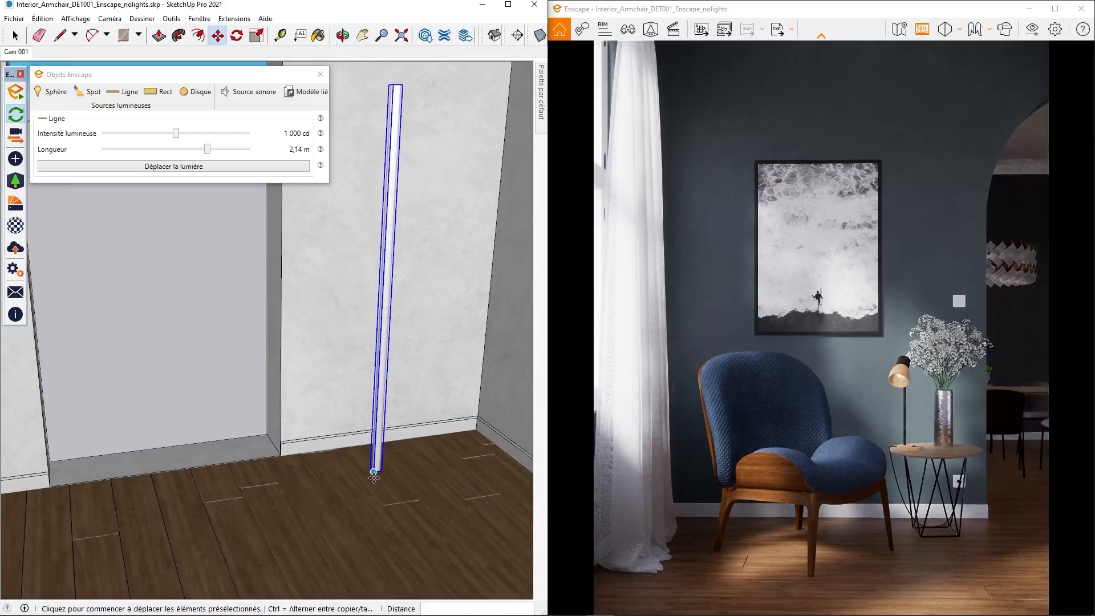
{"action": "scroll", "coordinate": [288, 451], "scroll_direction": "up", "scroll_amount": 3}
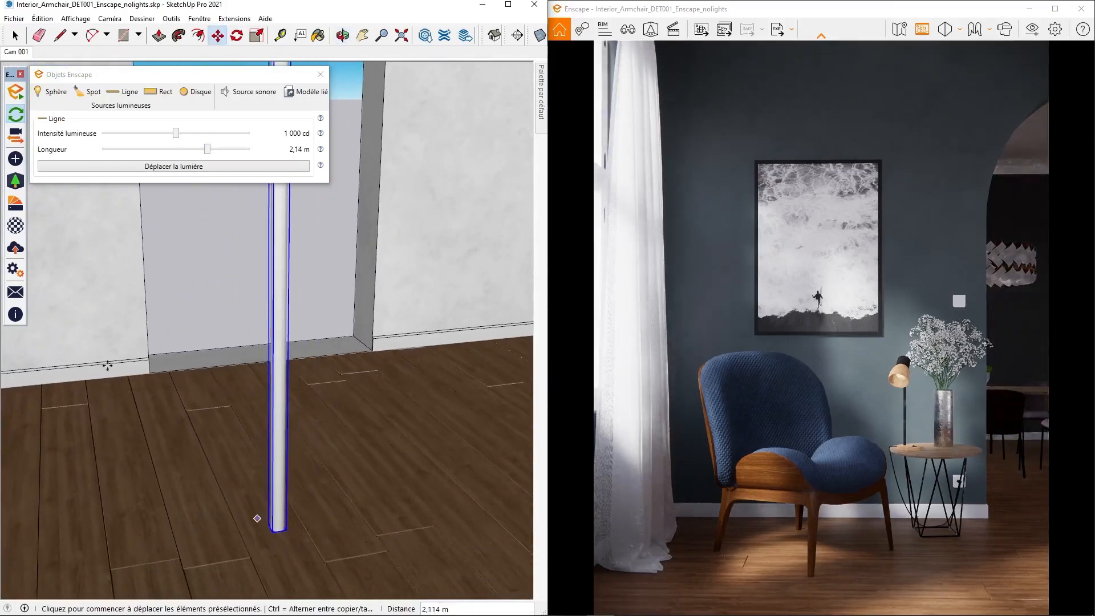
Copy the vertical line light a short distance sideways and repeat the copy x5 to form an evenly spaced row.
{"action": "mouse_move", "coordinate": [98, 304]}
{"action": "middle_mouse_down"}
{"action": "mouse_move", "coordinate": [350, 472]}
{"action": "mouse_move", "coordinate": [320, 434]}
{"action": "mouse_move", "coordinate": [284, 464]}
{"action": "mouse_move", "coordinate": [294, 482]}
{"action": "mouse_move", "coordinate": [288, 465]}
{"action": "mouse_move", "coordinate": [249, 562]}
{"action": "middle_mouse_up"}
{"action": "left_click", "coordinate": [227, 569]}
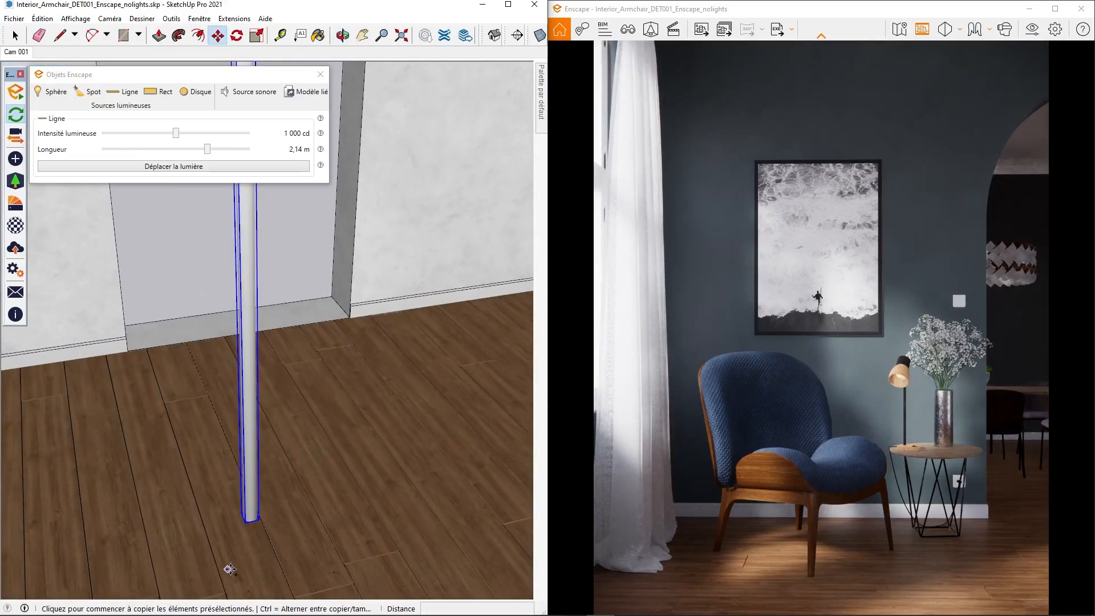
{"action": "left_click", "coordinate": [257, 563]}
{"action": "type", "text": "x5"}
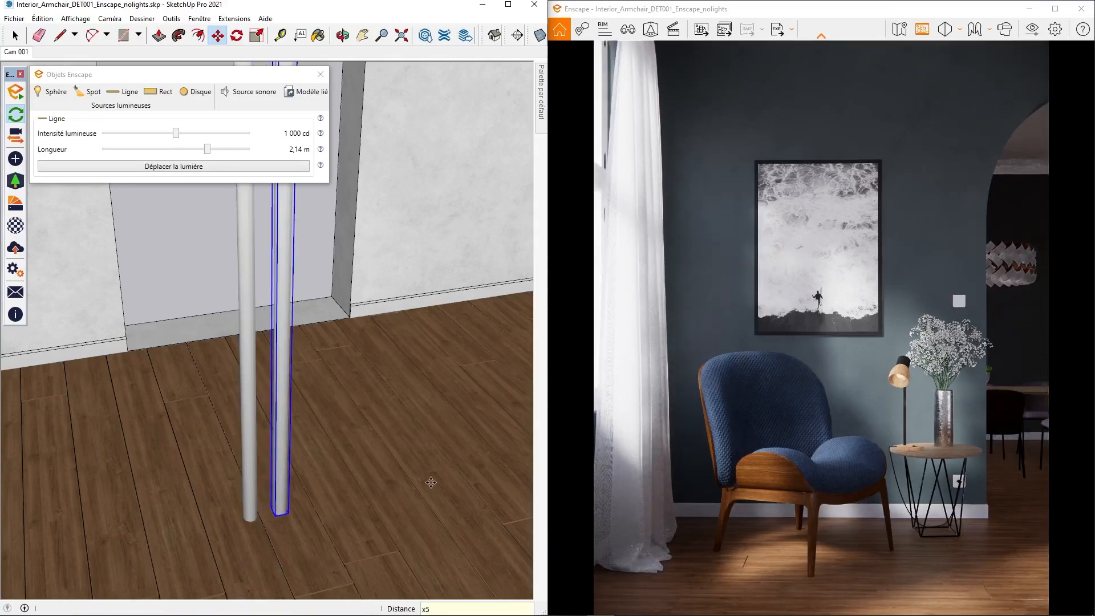
{"action": "key", "text": "Return"}
{"action": "key", "text": "space"}
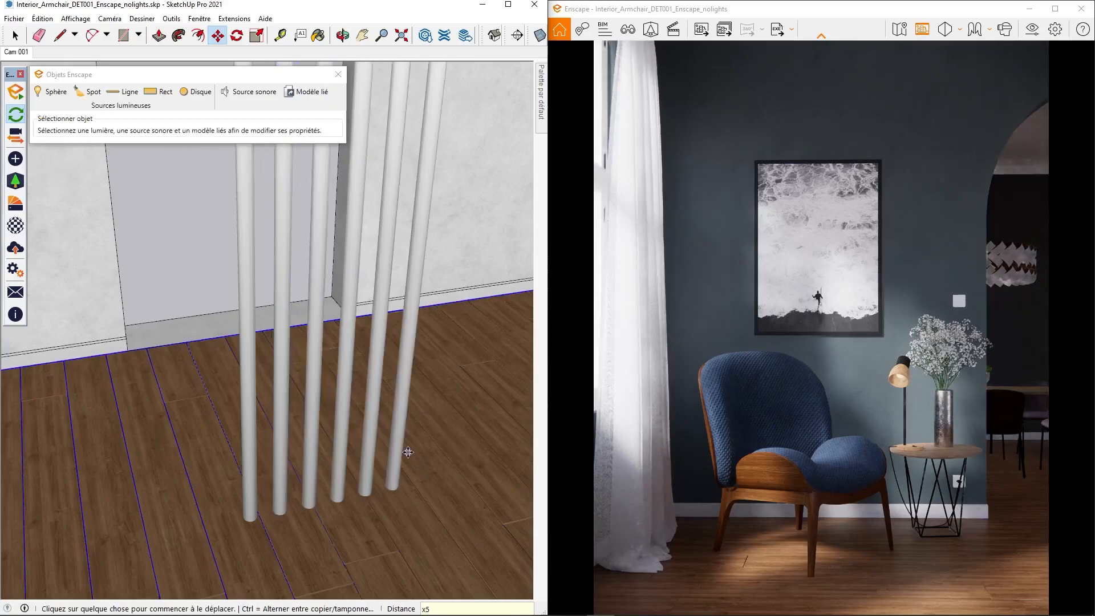
Select all six vertical line lights and combine them into one group.
{"action": "left_click", "coordinate": [258, 486]}
{"action": "left_click", "coordinate": [278, 482], "text": "shift"}
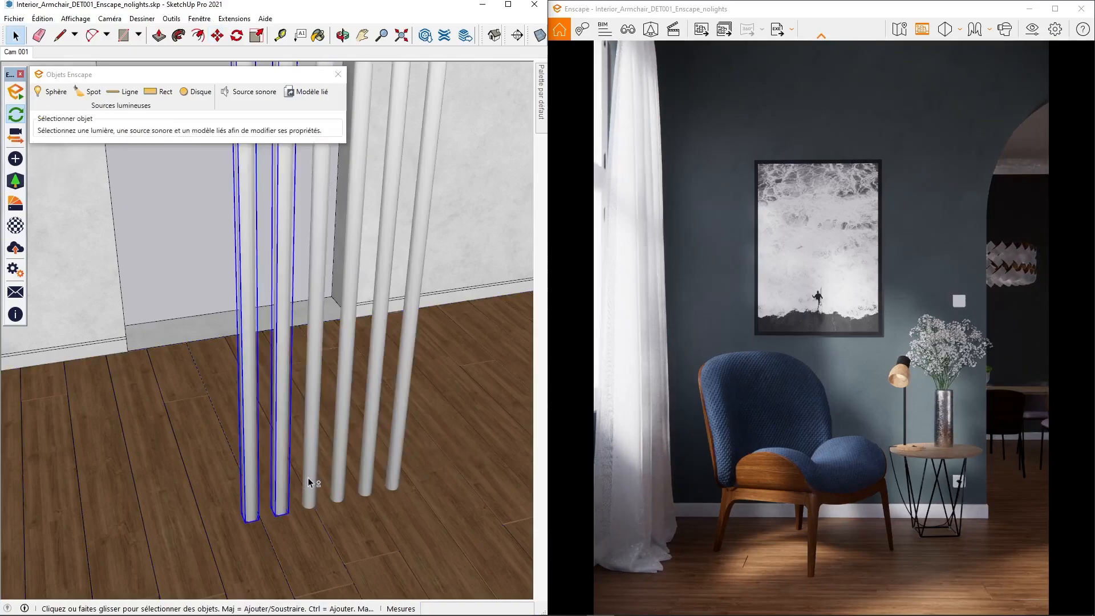
{"action": "left_click", "coordinate": [308, 483], "text": "shift"}
{"action": "left_click", "coordinate": [337, 481], "text": "shift"}
{"action": "left_click", "coordinate": [366, 476], "text": "shift"}
{"action": "left_click", "coordinate": [398, 473], "text": "shift"}
{"action": "right_click", "coordinate": [398, 473]}
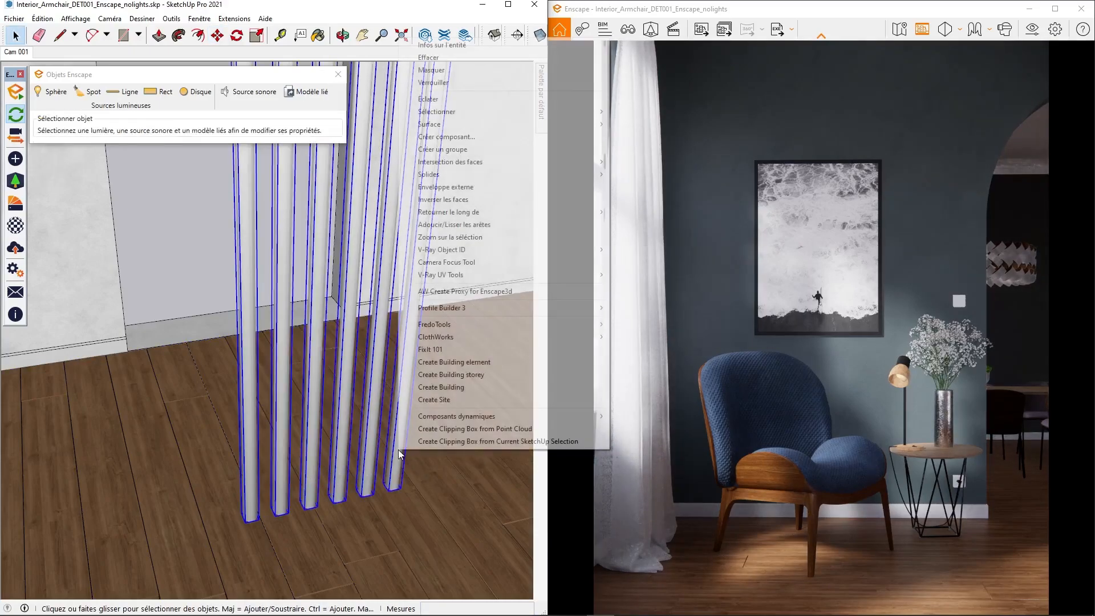
{"action": "left_click", "coordinate": [447, 137]}
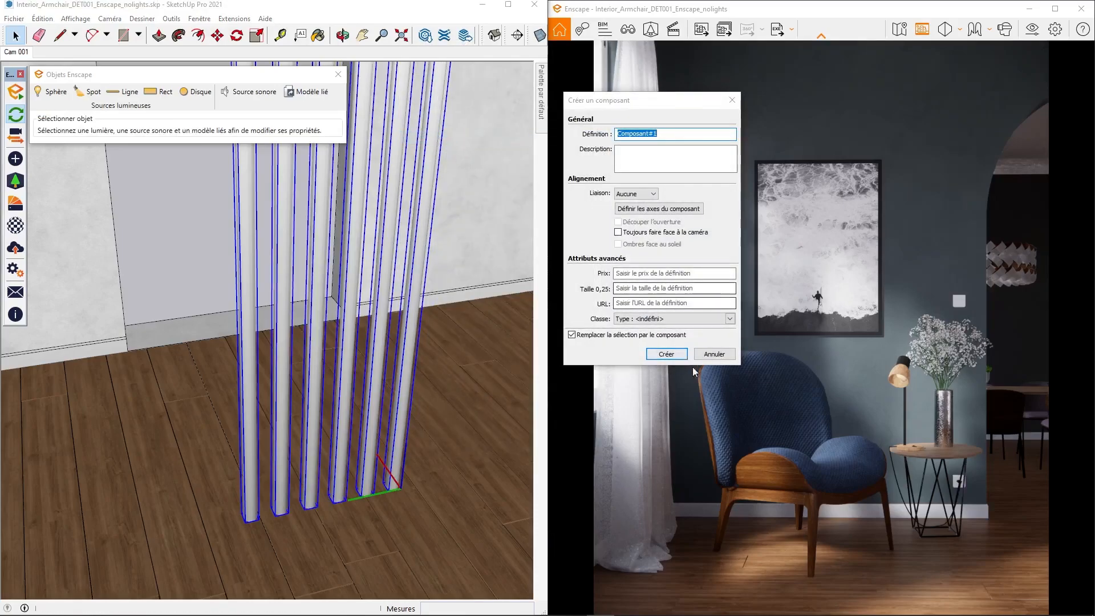
{"action": "key", "text": "Return"}
{"action": "right_click", "coordinate": [422, 266]}
{"action": "left_click", "coordinate": [508, 307]}
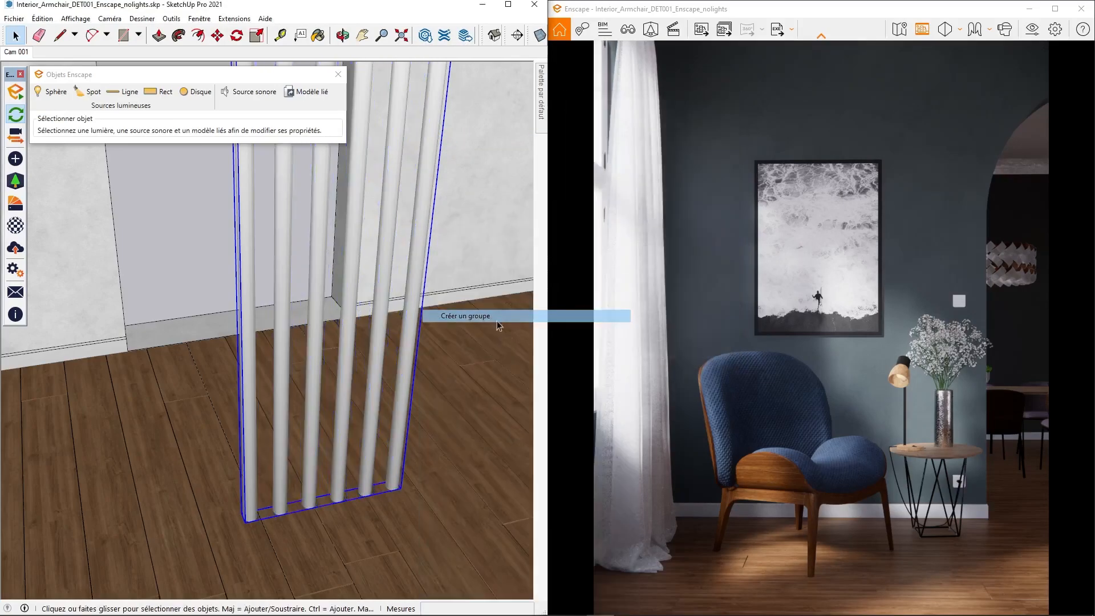
Rotate the group of line lights about 28° on the floor plane.
{"action": "middle_click_drag", "start_coordinate": [498, 316], "coordinate": [342, 436]}
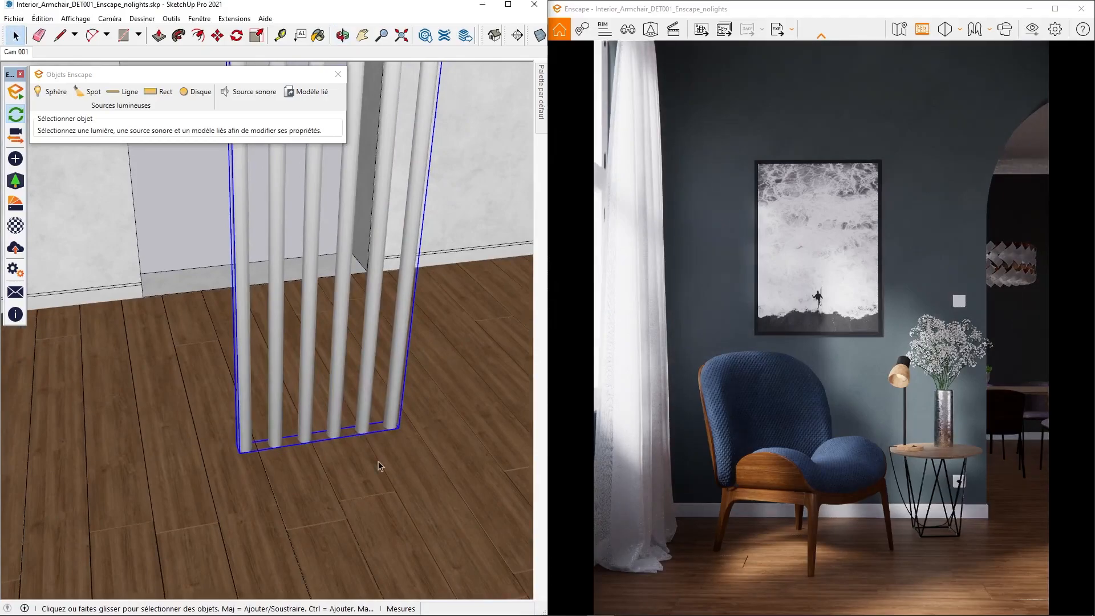
{"action": "key", "text": "q"}
{"action": "left_click", "coordinate": [307, 472]}
{"action": "left_click", "coordinate": [356, 462]}
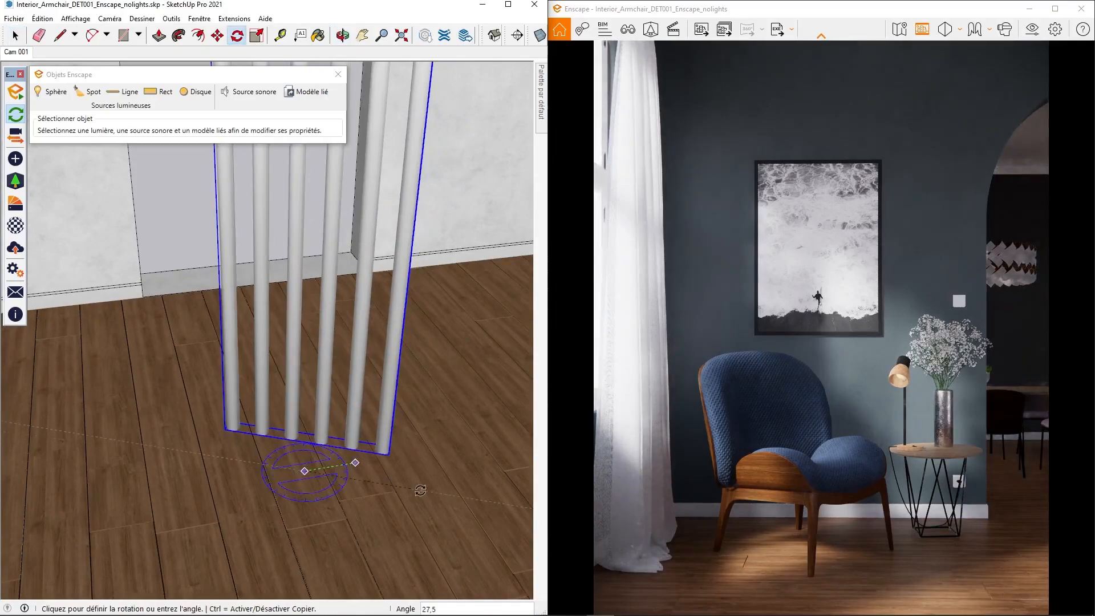
{"action": "left_click", "coordinate": [440, 495]}
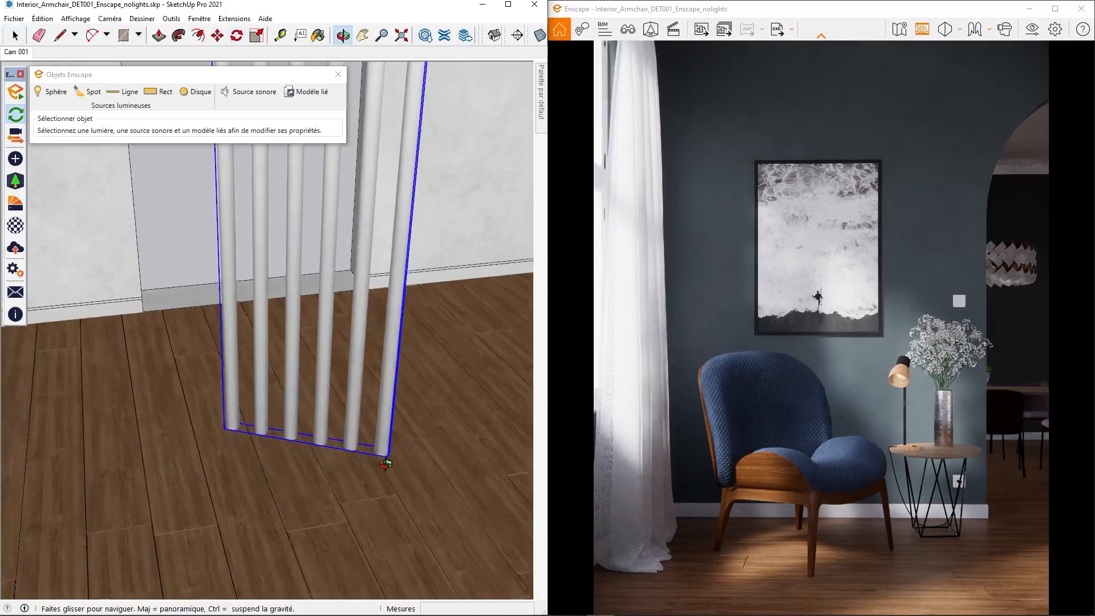
Select a line light inside the group from the model structure and raise its luminous intensity to about 40 056 cd.
{"action": "key", "text": "space"}
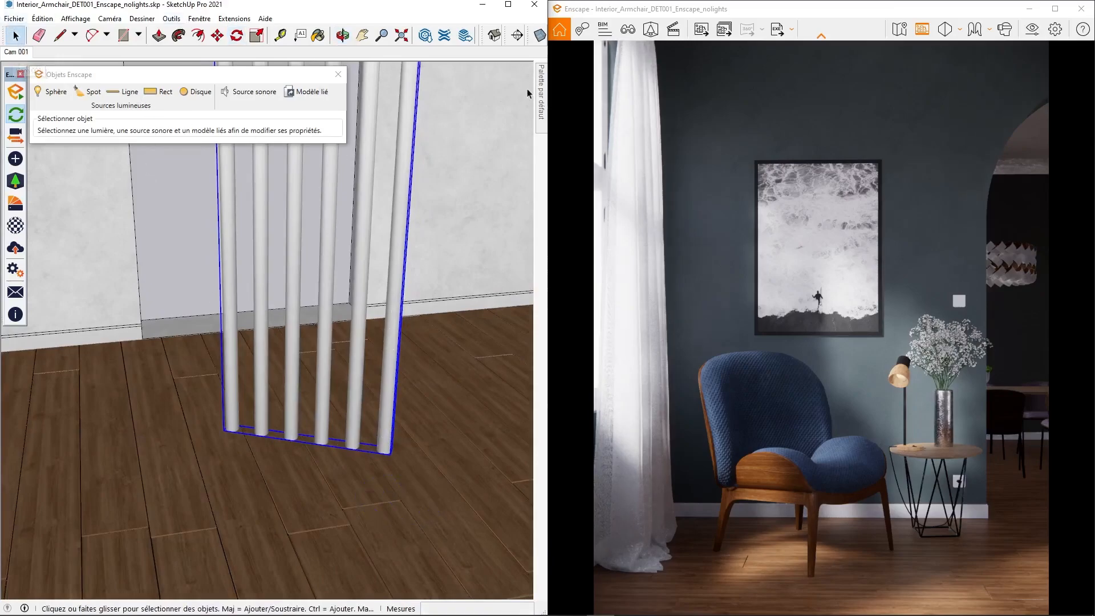
{"action": "mouse_move", "coordinate": [546, 88]}
{"action": "left_click", "coordinate": [395, 186]}
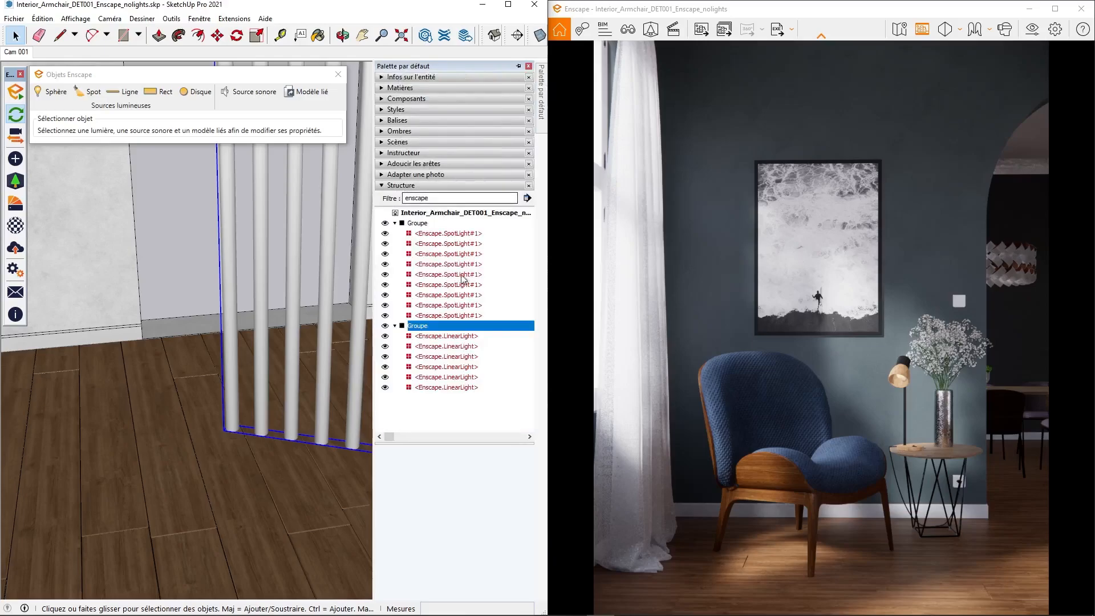
{"action": "left_click", "coordinate": [448, 337]}
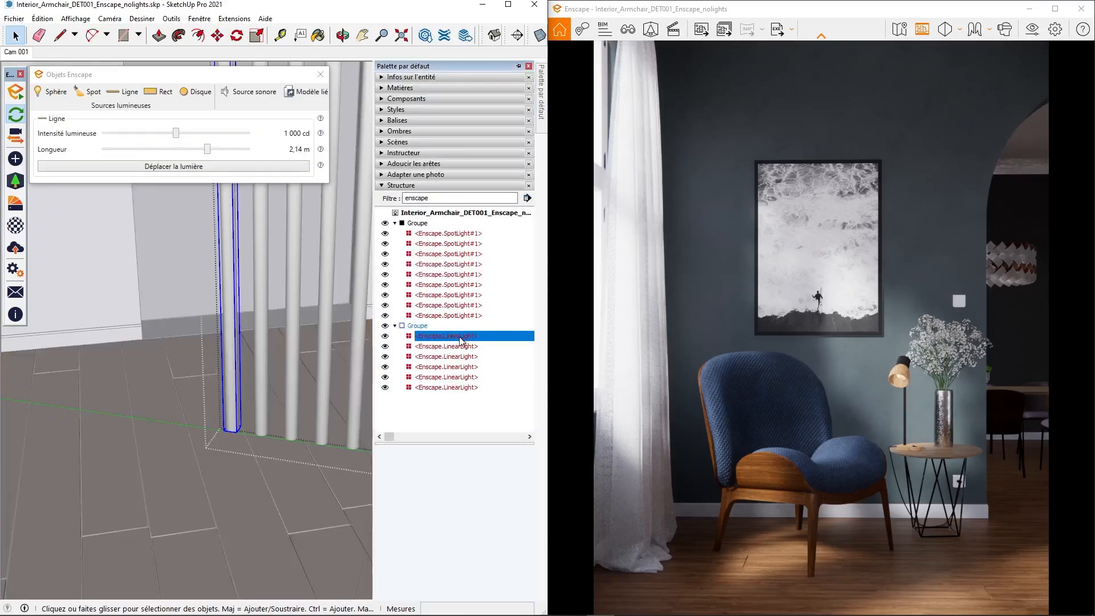
{"action": "left_click_drag", "start_coordinate": [178, 136], "coordinate": [216, 141]}
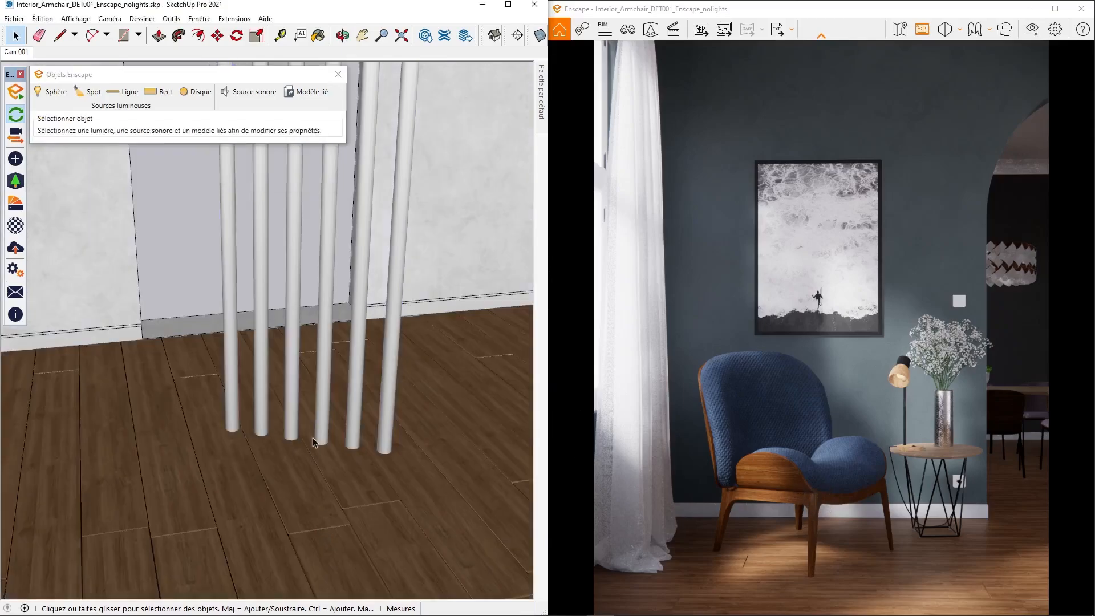
Move the group of line lights across the floor, away from the wall opening, to stand in front of the armchair area.
{"action": "left_click", "coordinate": [312, 437]}
{"action": "key", "text": "m"}
{"action": "left_click", "coordinate": [164, 484]}
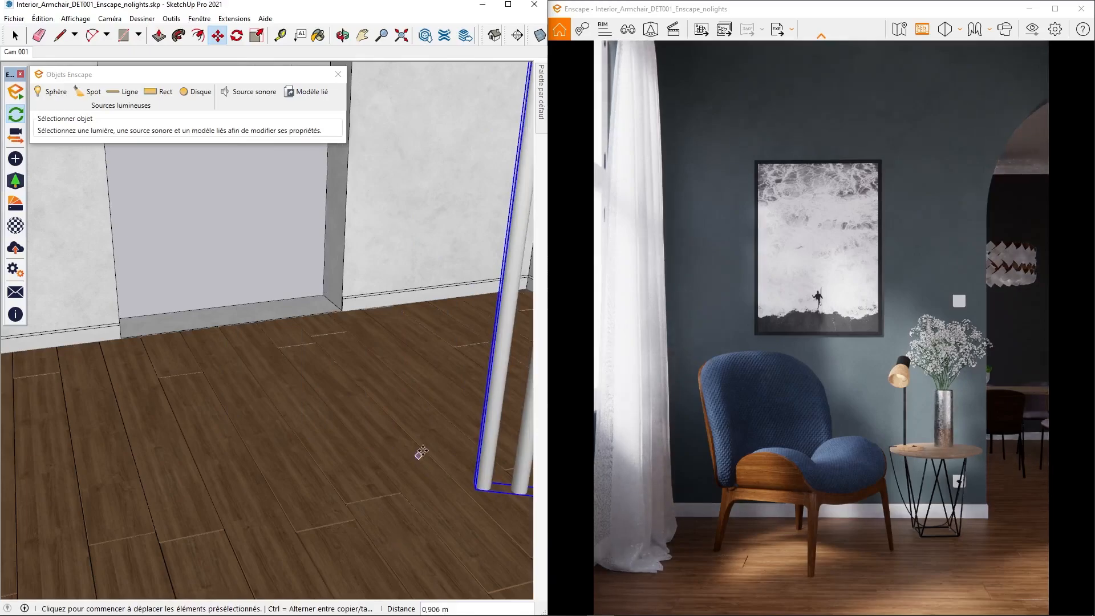
{"action": "left_click", "coordinate": [413, 571]}
{"action": "mouse_move", "coordinate": [294, 502]}
{"action": "middle_mouse_down"}
{"action": "mouse_move", "coordinate": [175, 451]}
{"action": "mouse_move", "coordinate": [294, 460]}
{"action": "mouse_move", "coordinate": [296, 421]}
{"action": "mouse_move", "coordinate": [459, 422]}
{"action": "mouse_move", "coordinate": [406, 453]}
{"action": "mouse_move", "coordinate": [377, 435]}
{"action": "mouse_move", "coordinate": [269, 440]}
{"action": "mouse_move", "coordinate": [245, 453]}
{"action": "middle_mouse_up"}
{"action": "left_click", "coordinate": [186, 462]}
{"action": "left_click", "coordinate": [389, 479]}
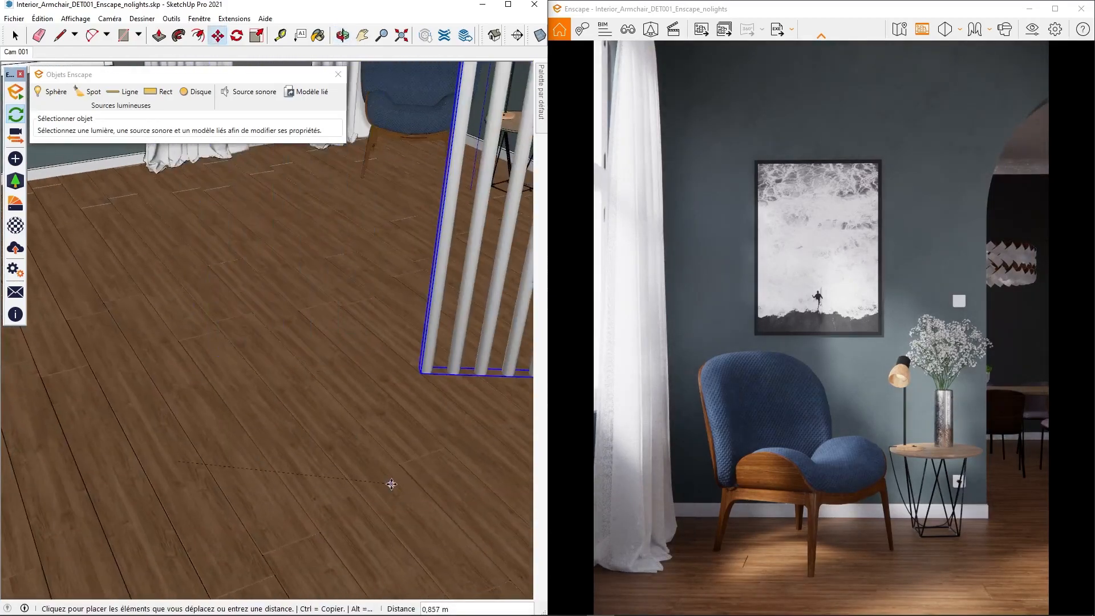
{"action": "middle_click_drag", "start_coordinate": [312, 464], "coordinate": [228, 461]}
{"action": "mouse_move", "coordinate": [306, 399]}
{"action": "middle_mouse_down"}
{"action": "mouse_move", "coordinate": [310, 472]}
{"action": "mouse_move", "coordinate": [299, 475]}
{"action": "middle_mouse_up"}
{"action": "left_click", "coordinate": [299, 474]}
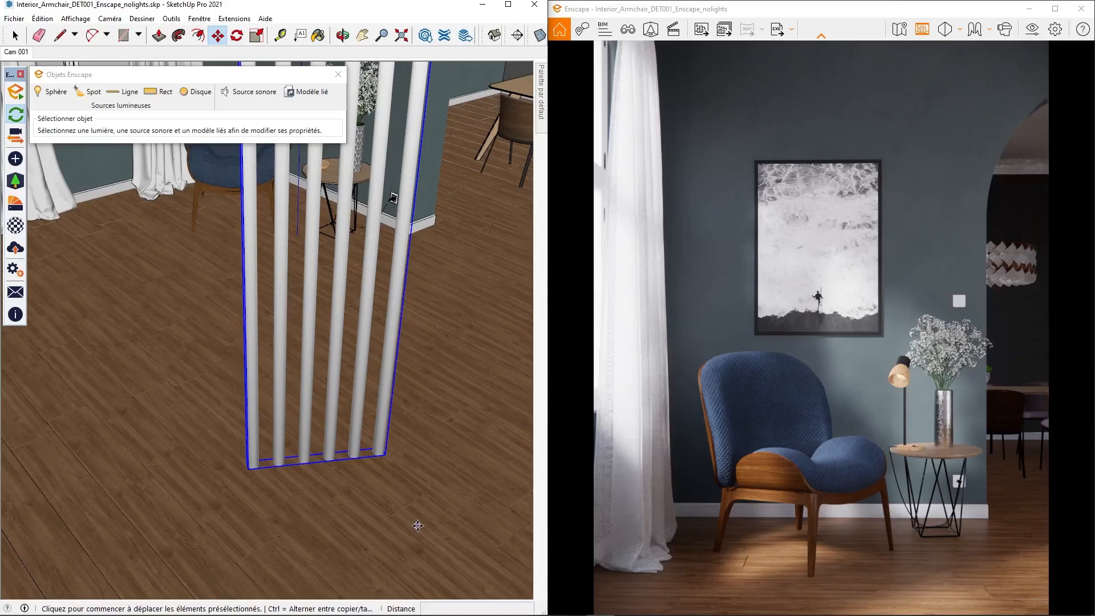
{"action": "left_click", "coordinate": [305, 521]}
{"action": "mouse_move", "coordinate": [319, 525]}
{"action": "middle_mouse_down"}
{"action": "mouse_move", "coordinate": [286, 452]}
{"action": "mouse_move", "coordinate": [313, 464]}
{"action": "mouse_move", "coordinate": [165, 129]}
{"action": "middle_mouse_up"}
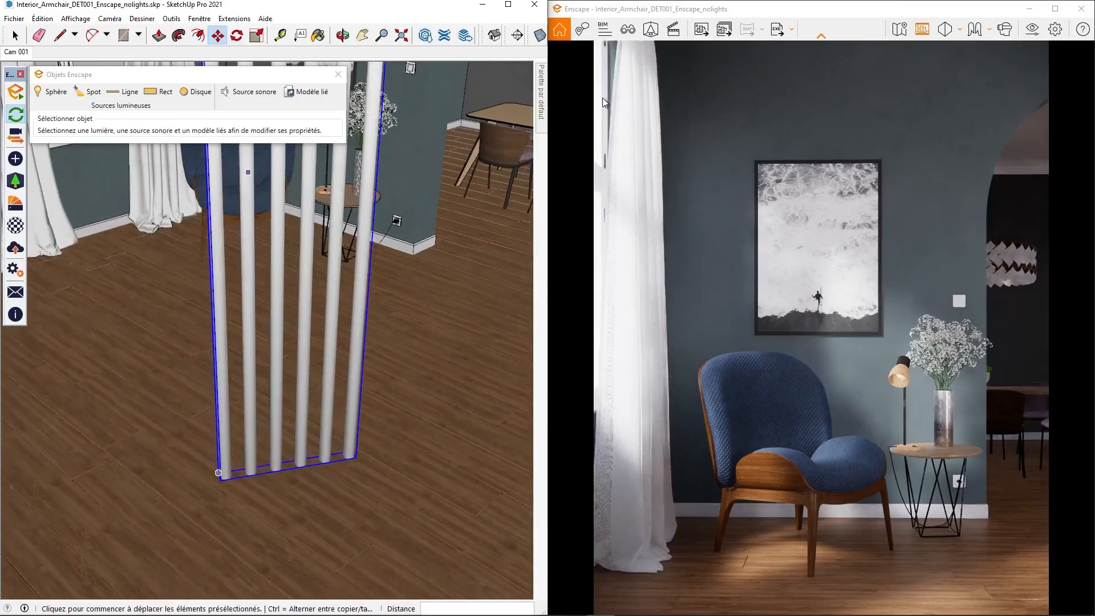
{"action": "key", "text": "space"}
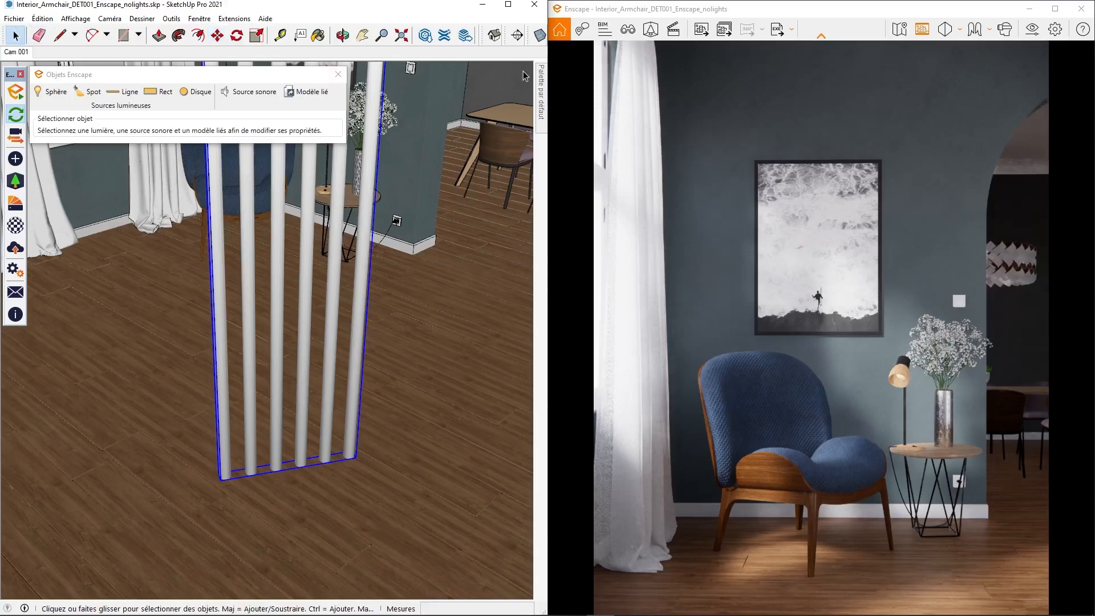
Set the grouped line lights' luminous intensity to 50 000 cd and return to the scene Cam 001.
{"action": "mouse_move", "coordinate": [541, 91]}
{"action": "left_click", "coordinate": [446, 336]}
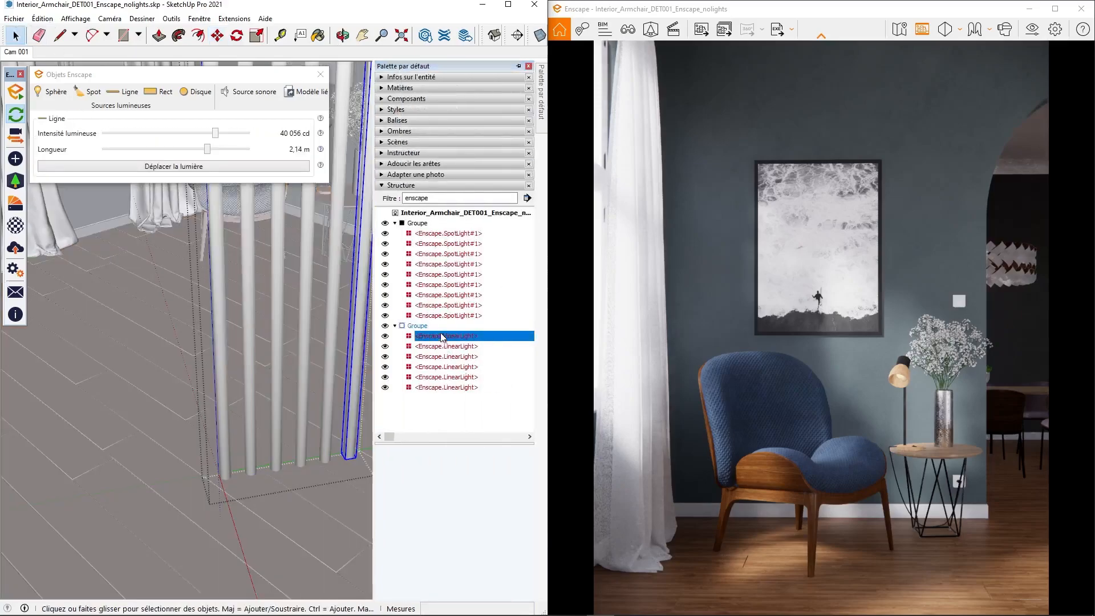
{"action": "left_click", "coordinate": [219, 134]}
{"action": "left_click_drag", "start_coordinate": [219, 134], "coordinate": [218, 134]}
{"action": "left_click", "coordinate": [258, 137]}
{"action": "left_click", "coordinate": [282, 152]}
{"action": "type", "text": "50 000"}
{"action": "key", "text": "Return"}
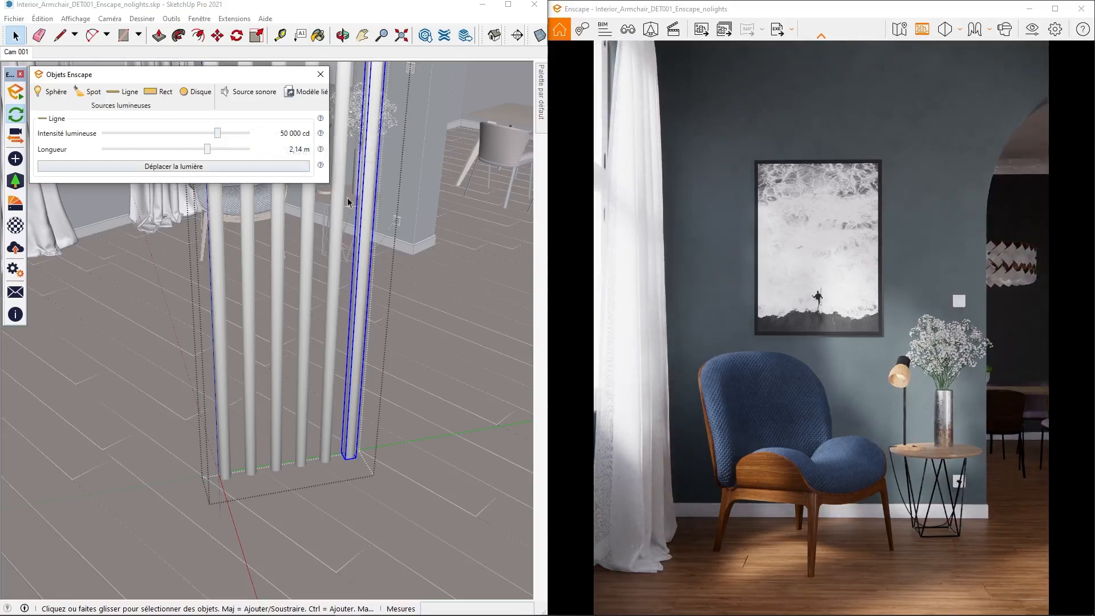
{"action": "key", "text": "Escape"}
{"action": "left_click", "coordinate": [15, 52]}
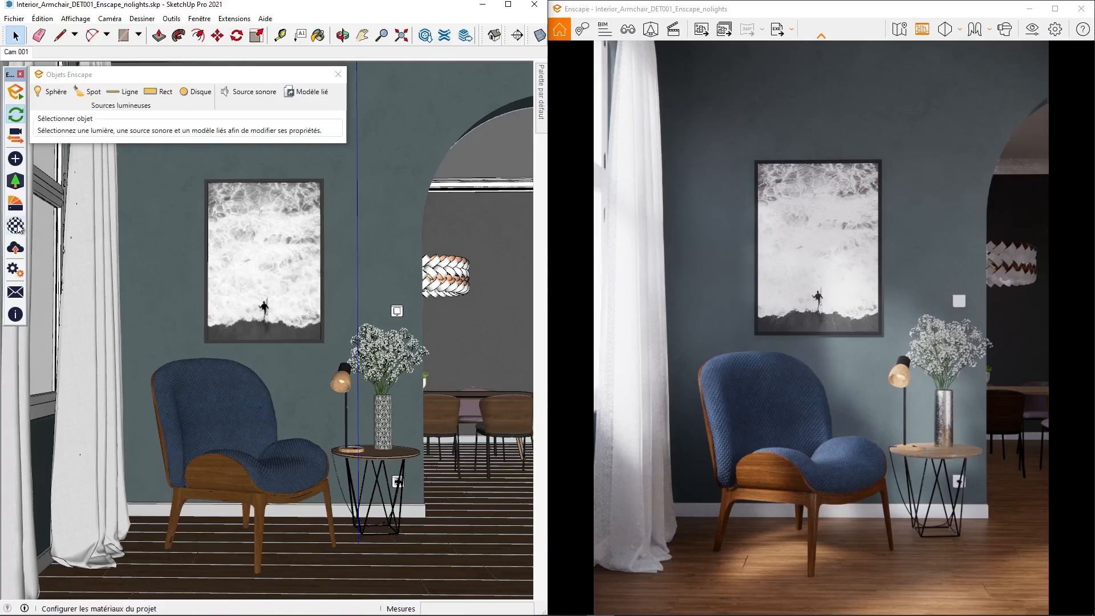
{"action": "left_click", "coordinate": [320, 36]}
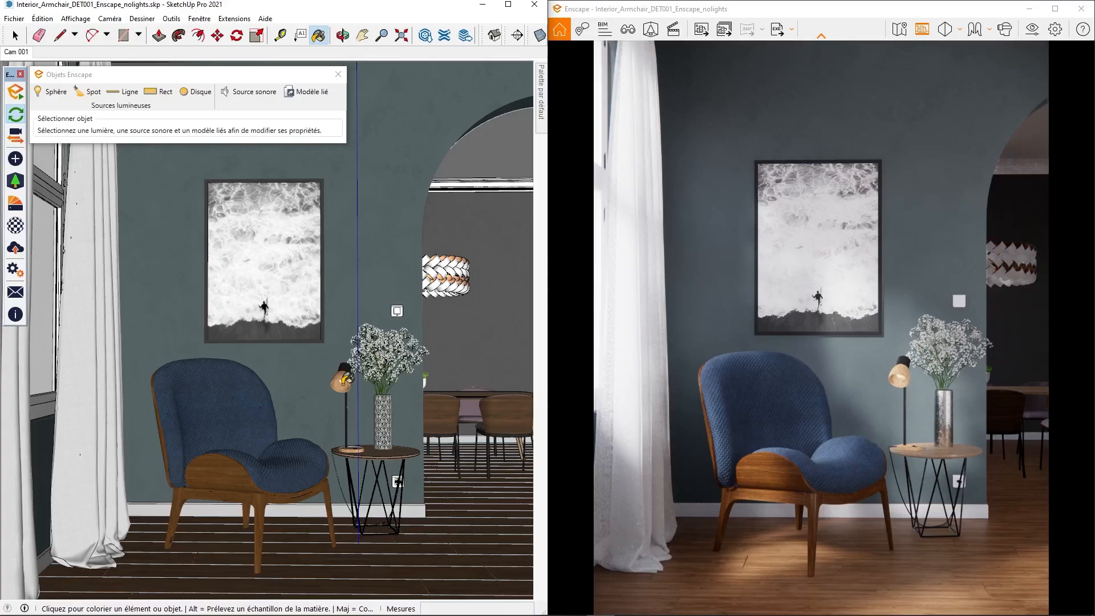
{"action": "key", "text": "alt"}
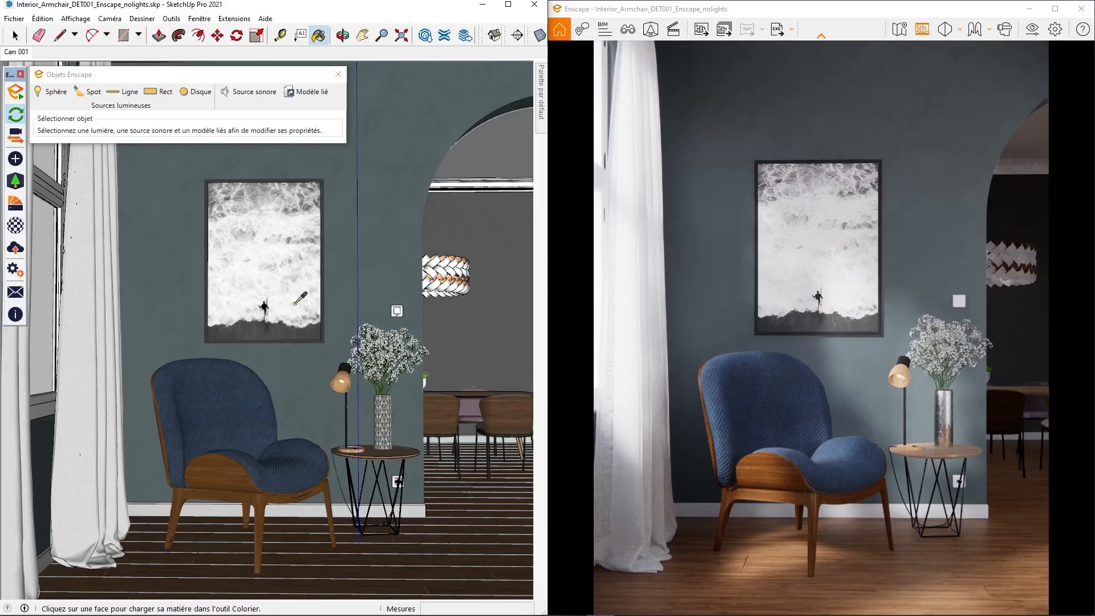
{"action": "key", "text": "space"}
Hide the Flowers tag (balise) to remove the bouquet and vase from the side table.
{"action": "scroll", "coordinate": [296, 306], "scroll_direction": "up", "scroll_amount": 1}
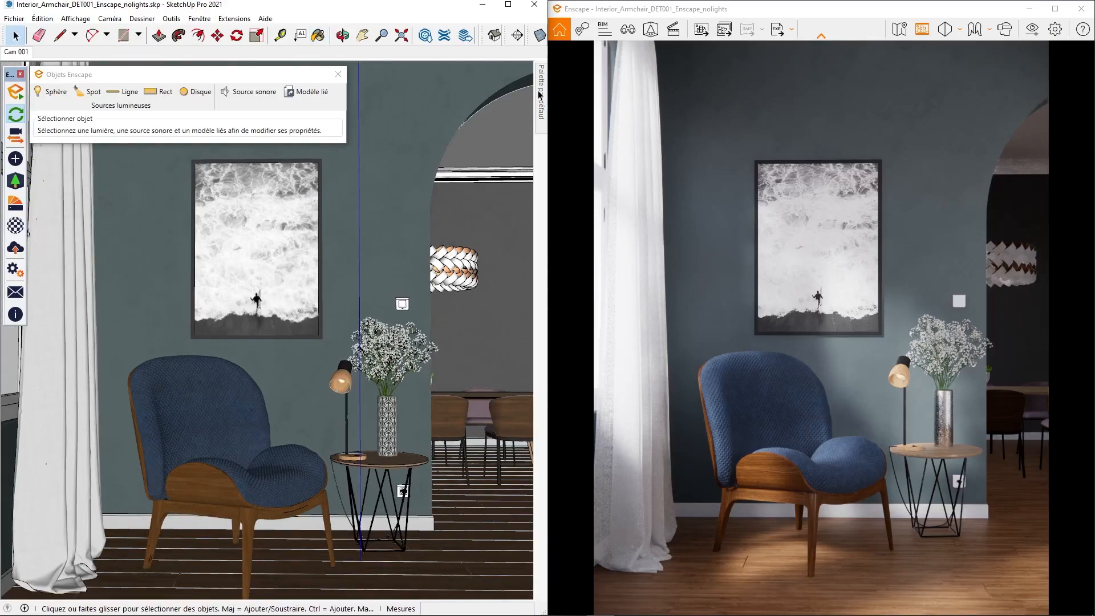
{"action": "mouse_move", "coordinate": [539, 96]}
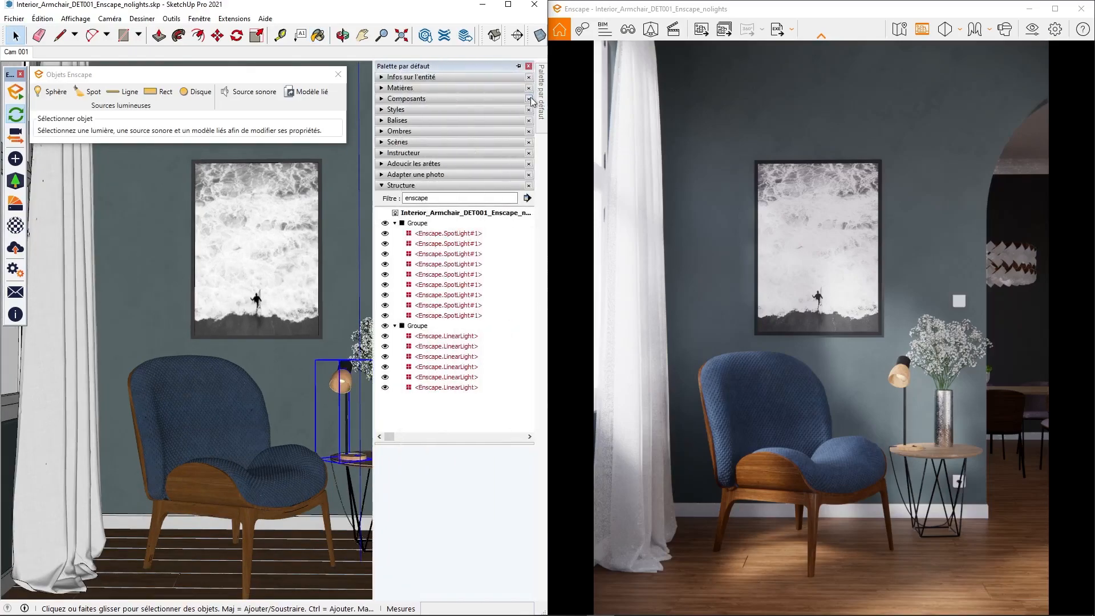
{"action": "left_click", "coordinate": [428, 183]}
{"action": "left_click", "coordinate": [397, 120]}
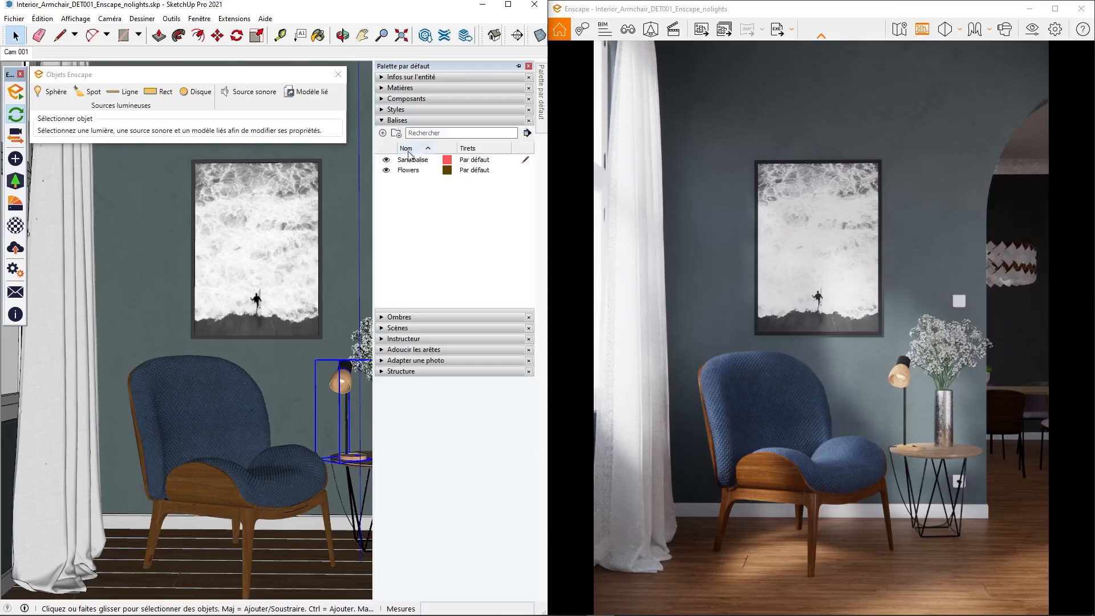
{"action": "left_click", "coordinate": [387, 170]}
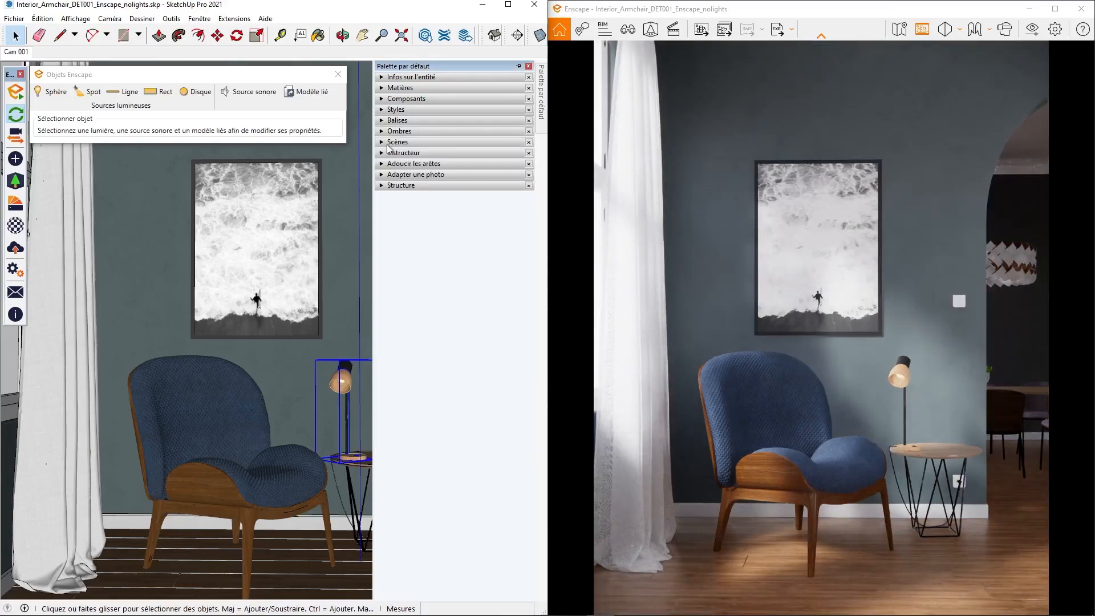
Sample the lamp bulb's material and set its self-illumination luminance to 100 000 cd/m² in the Enscape material editor.
{"action": "scroll", "coordinate": [347, 377], "scroll_direction": "up", "scroll_amount": 15}
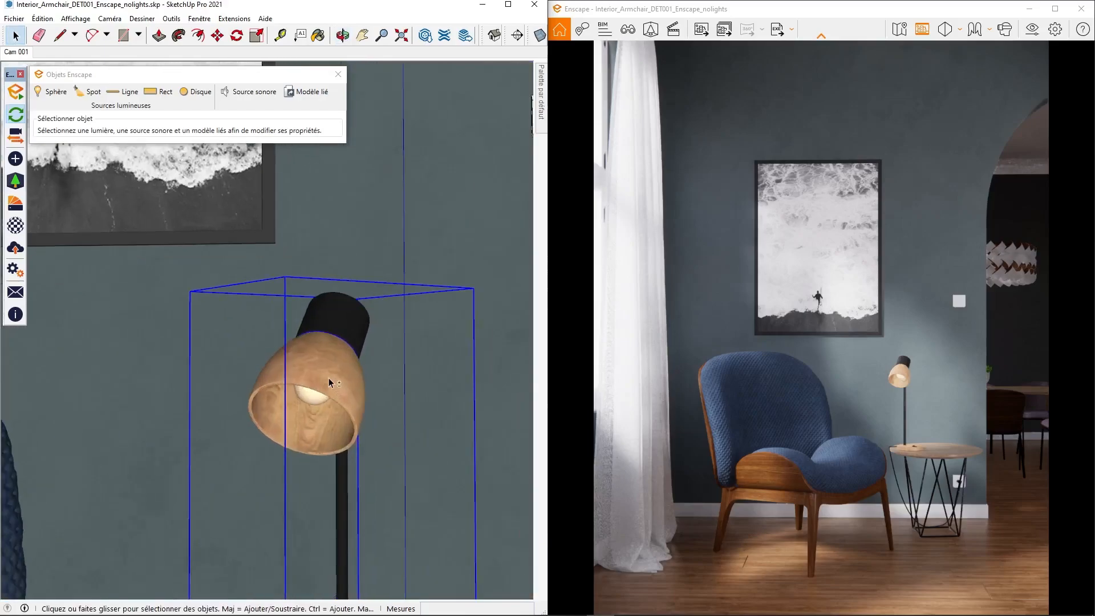
{"action": "mouse_move", "coordinate": [298, 276]}
{"action": "middle_mouse_down"}
{"action": "mouse_move", "coordinate": [334, 290]}
{"action": "mouse_move", "coordinate": [350, 321]}
{"action": "middle_mouse_up"}
{"action": "key", "text": "b"}
{"action": "key", "text": "alt"}
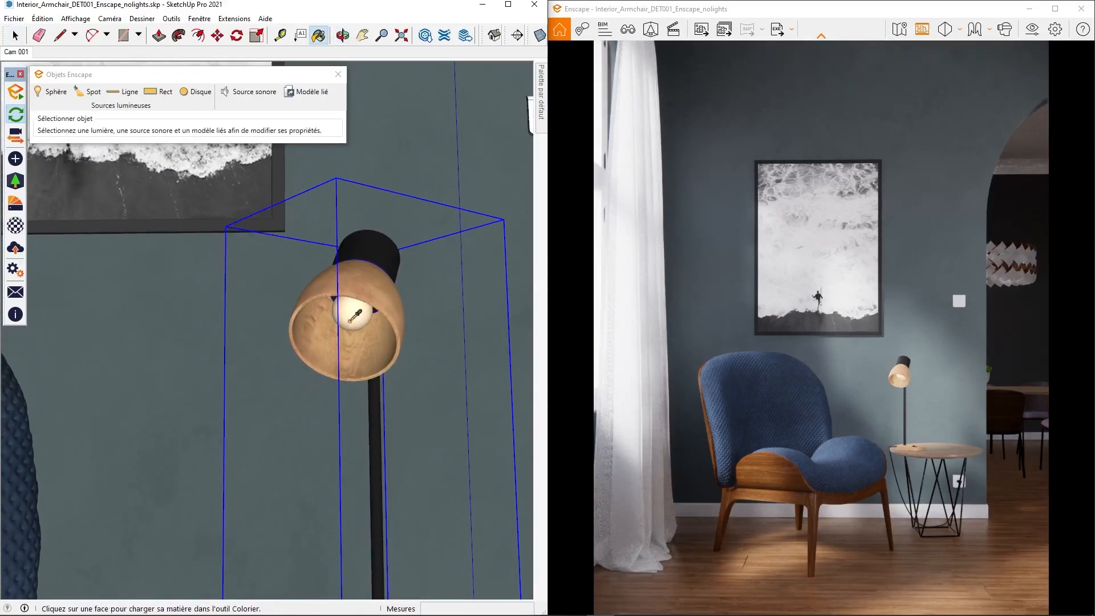
{"action": "left_click", "coordinate": [15, 227]}
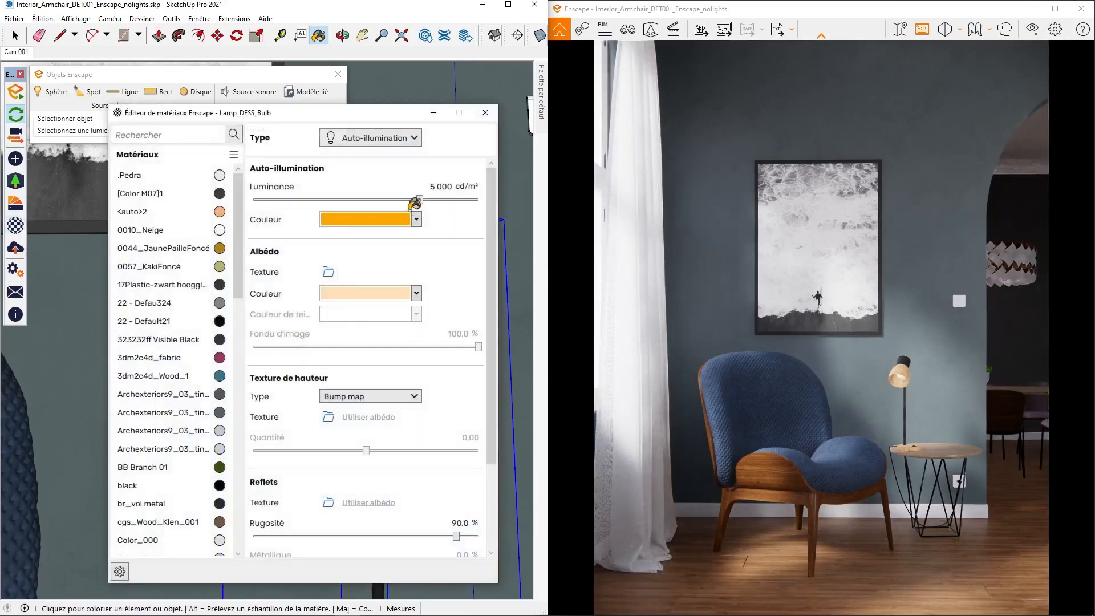
{"action": "left_click_drag", "start_coordinate": [421, 200], "coordinate": [480, 205]}
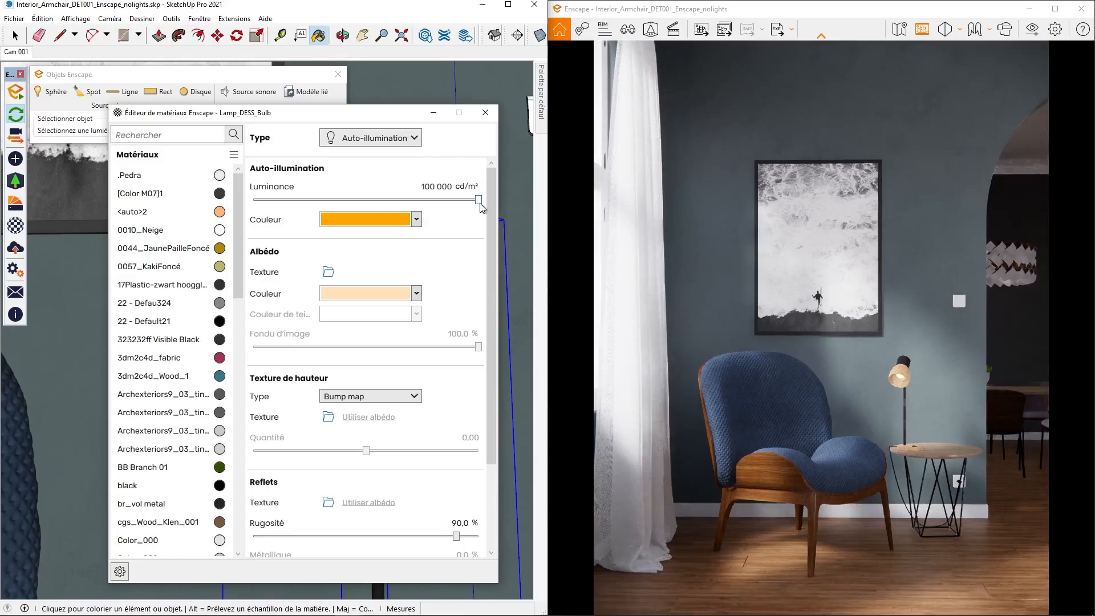
{"action": "left_click", "coordinate": [486, 112]}
Display the hidden geometry (Géométrie cachée) to expose the mesh edges of the table lamp's shade.
{"action": "mouse_move", "coordinate": [385, 279]}
{"action": "middle_mouse_down"}
{"action": "mouse_move", "coordinate": [223, 425]}
{"action": "mouse_move", "coordinate": [288, 358]}
{"action": "mouse_move", "coordinate": [299, 318]}
{"action": "mouse_move", "coordinate": [310, 338]}
{"action": "middle_mouse_up"}
{"action": "key", "text": "space"}
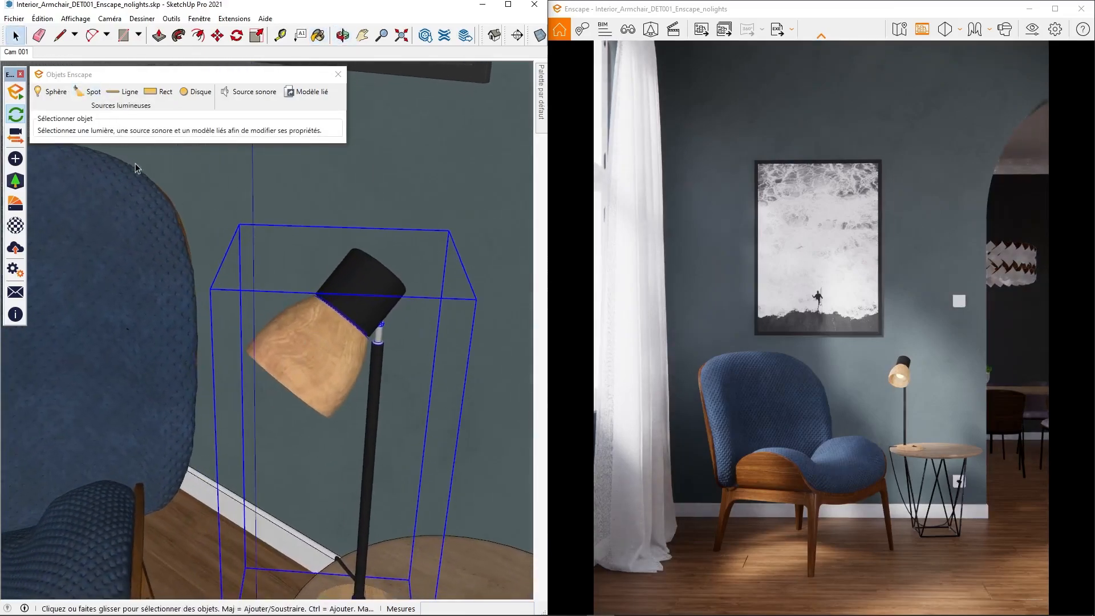
{"action": "left_click", "coordinate": [75, 18]}
{"action": "left_click", "coordinate": [85, 54]}
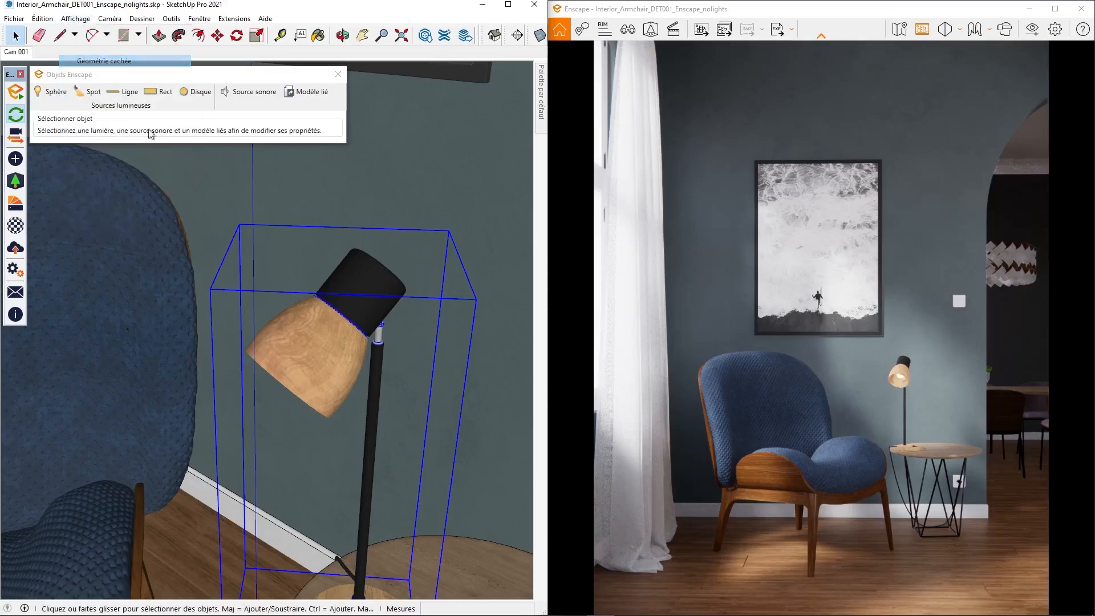
{"action": "mouse_move", "coordinate": [349, 299]}
{"action": "middle_mouse_down"}
{"action": "mouse_move", "coordinate": [432, 271]}
{"action": "mouse_move", "coordinate": [406, 254]}
{"action": "mouse_move", "coordinate": [444, 217]}
{"action": "middle_mouse_up"}
{"action": "scroll", "coordinate": [348, 297], "scroll_direction": "up", "scroll_amount": 5}
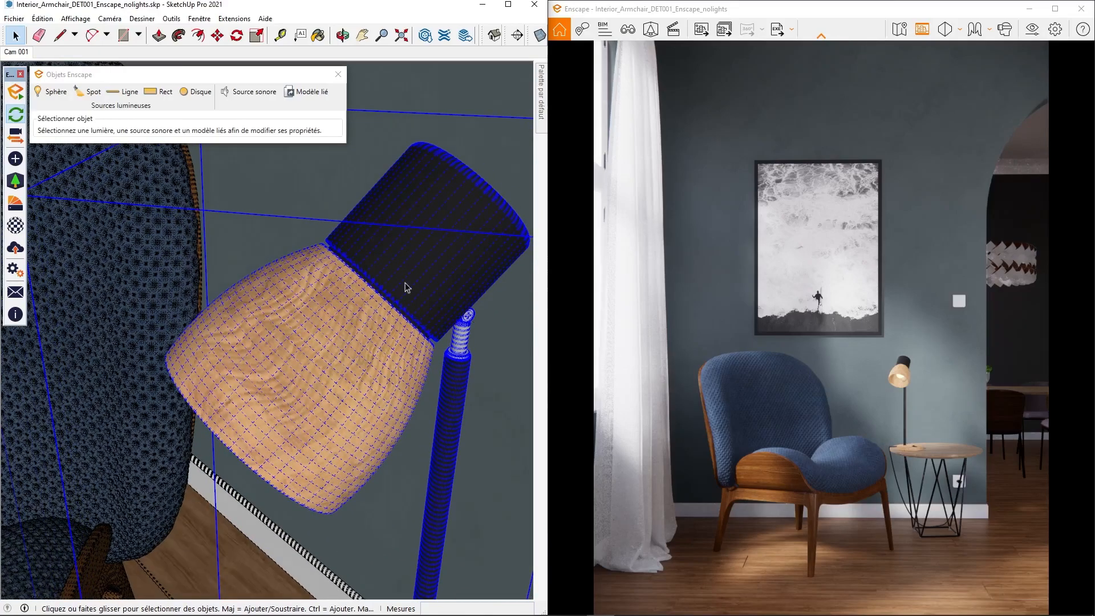
Place an Enscape spotlight in the table lamp's black head, aimed down through the wooden shade.
{"action": "left_click", "coordinate": [88, 92]}
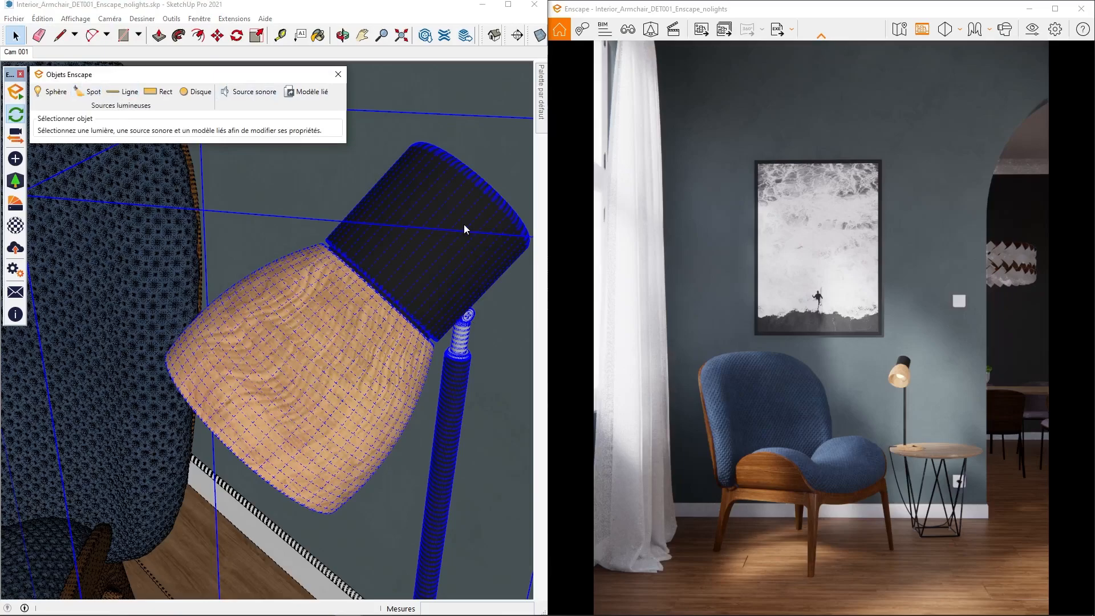
{"action": "left_click", "coordinate": [430, 235]}
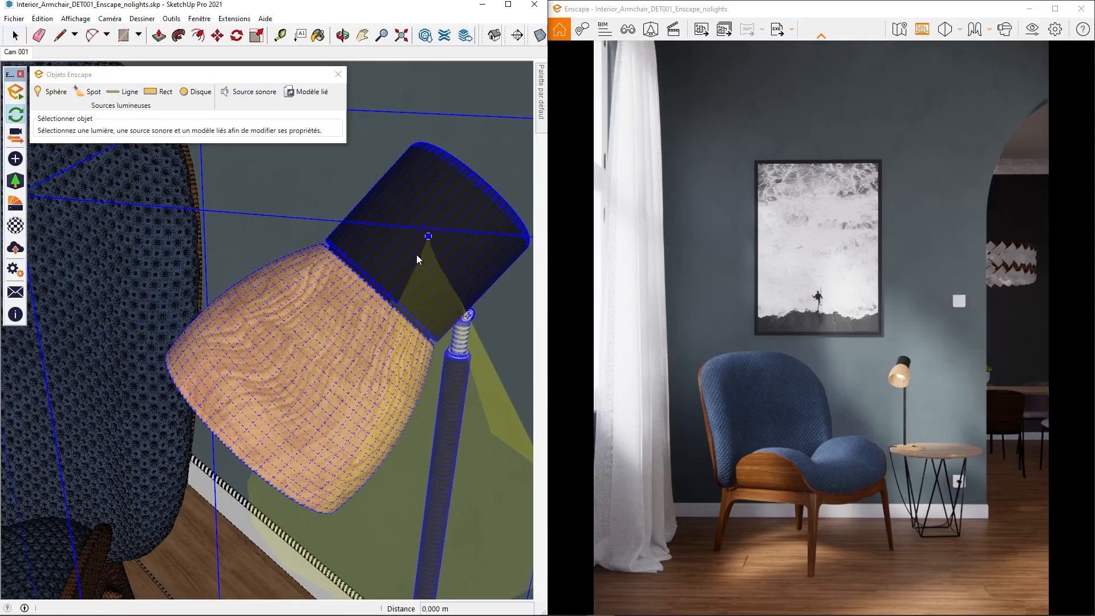
{"action": "left_click", "coordinate": [429, 236]}
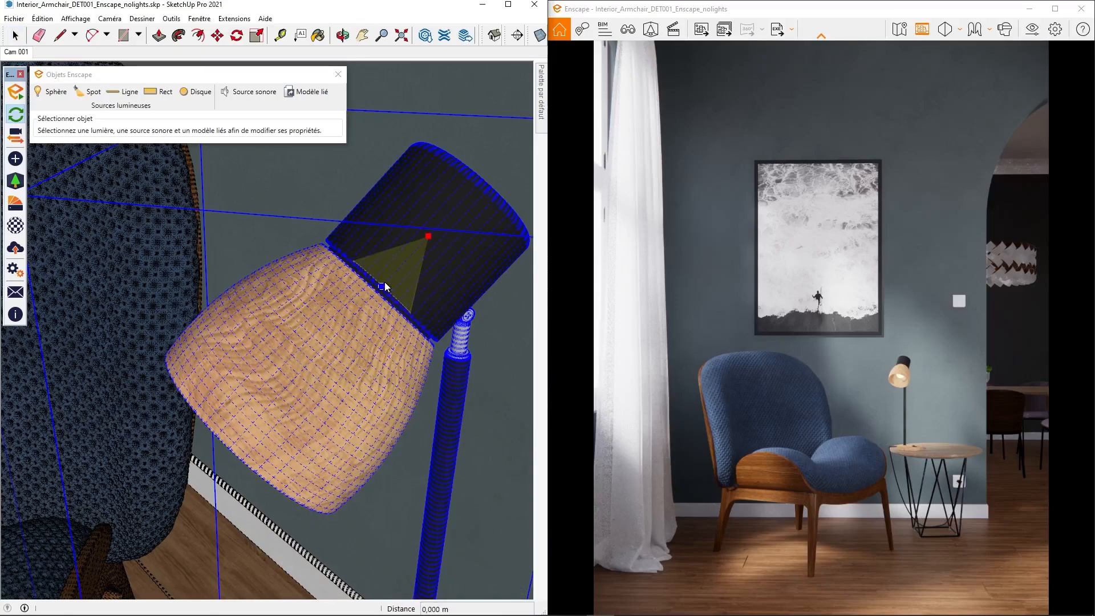
{"action": "left_click", "coordinate": [383, 286]}
Move the spotlight by its apex onto the tip of the table lamp's bulb.
{"action": "key", "text": "m"}
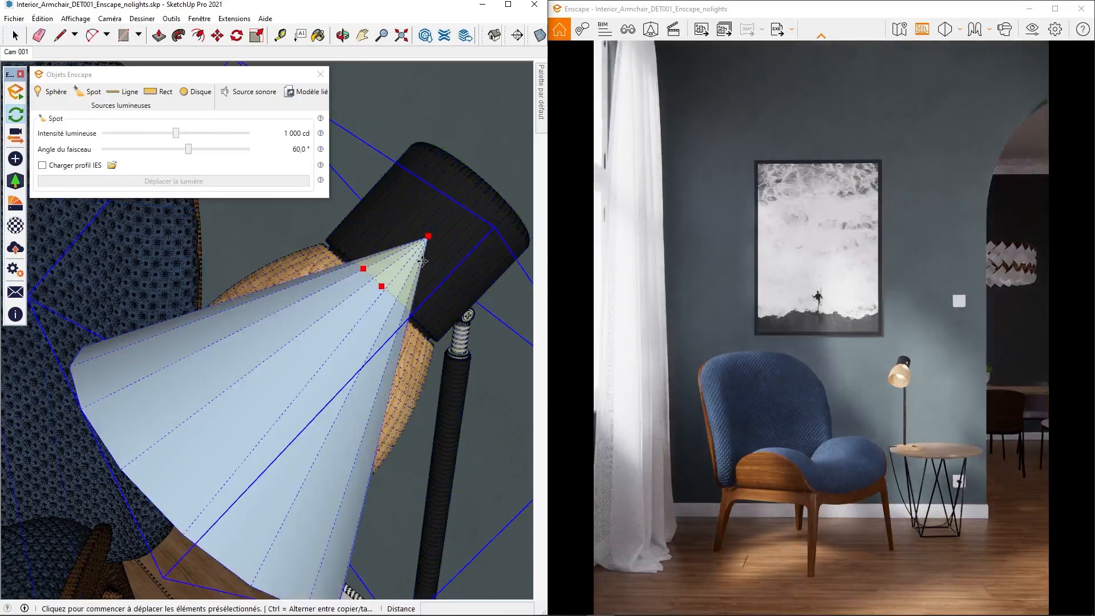
{"action": "left_click", "coordinate": [427, 236]}
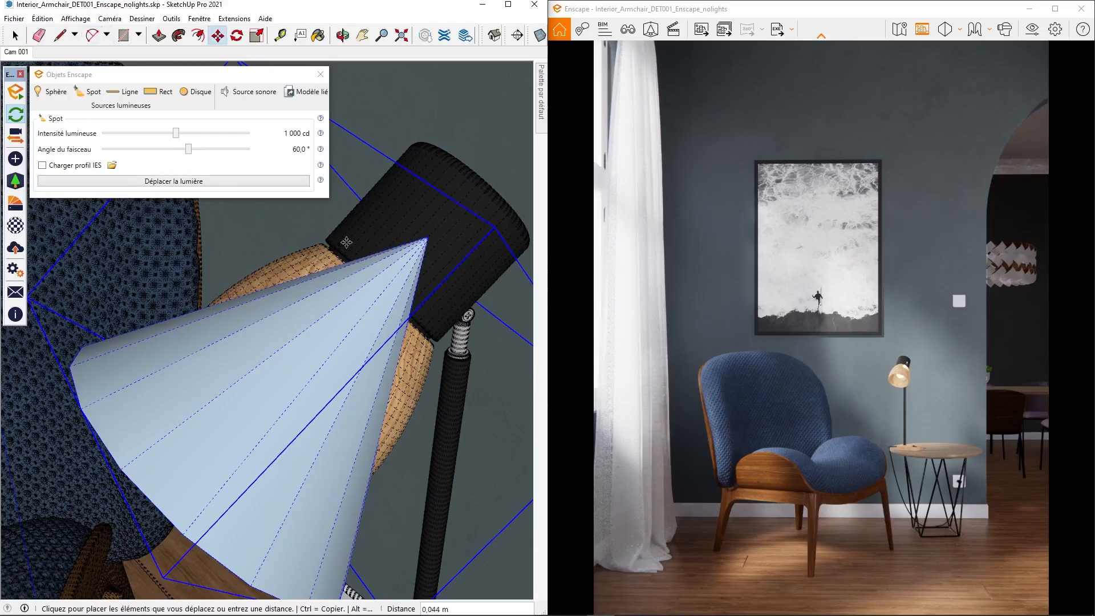
{"action": "mouse_move", "coordinate": [410, 205]}
{"action": "middle_mouse_down"}
{"action": "mouse_move", "coordinate": [418, 161]}
{"action": "mouse_move", "coordinate": [342, 382]}
{"action": "mouse_move", "coordinate": [399, 324]}
{"action": "mouse_move", "coordinate": [465, 196]}
{"action": "mouse_move", "coordinate": [308, 411]}
{"action": "mouse_move", "coordinate": [234, 451]}
{"action": "middle_mouse_up"}
{"action": "left_click", "coordinate": [170, 529]}
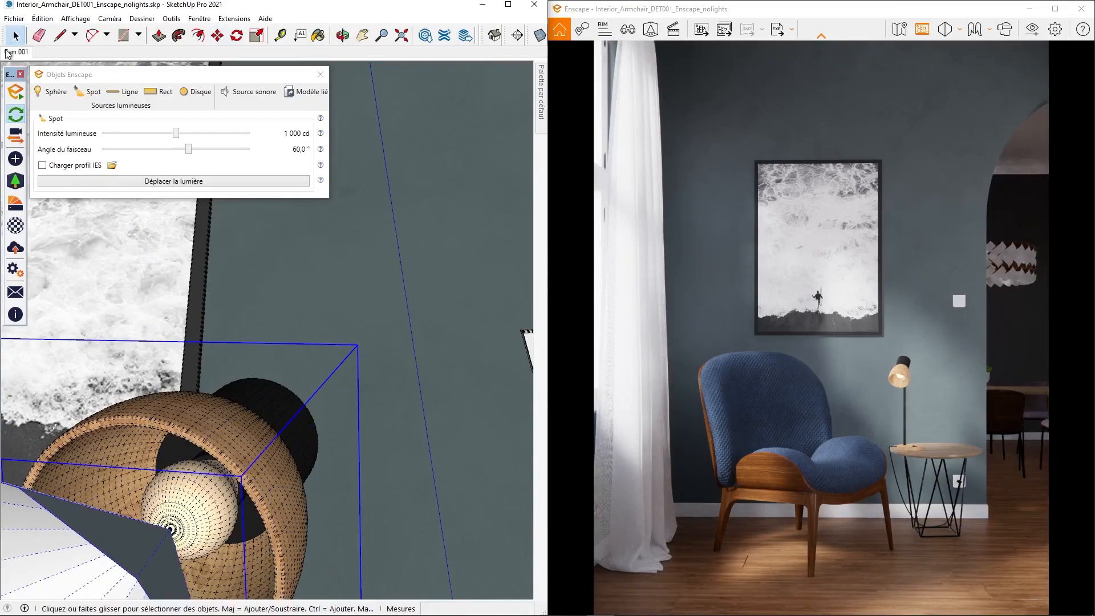
Return to the scene Cam 001 and turn off the hidden geometry display (Géométrie cachée).
{"action": "left_click", "coordinate": [8, 52]}
{"action": "left_click", "coordinate": [76, 18]}
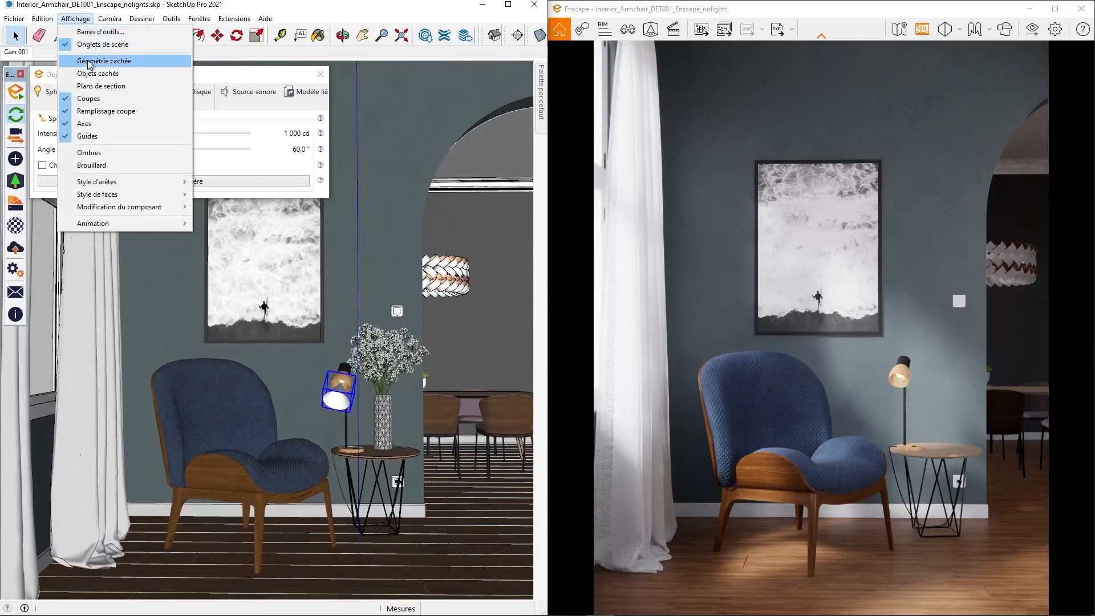
{"action": "left_click", "coordinate": [75, 18]}
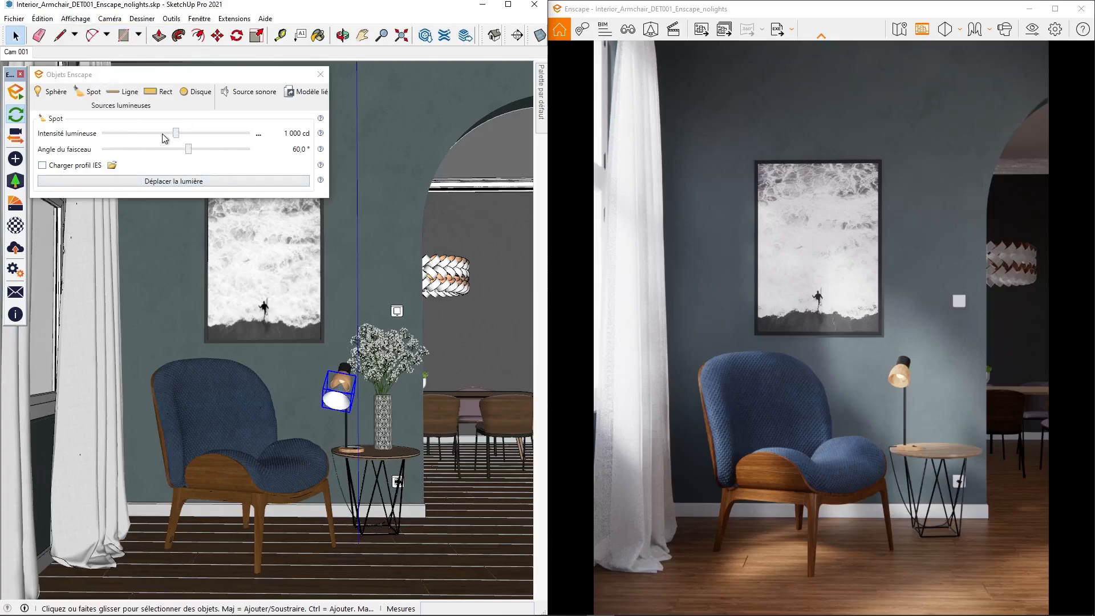
Widen the table lamp spotlight's beam angle to 90° and set its luminous intensity to 9 452 cd.
{"action": "left_click_drag", "start_coordinate": [189, 150], "coordinate": [251, 150]}
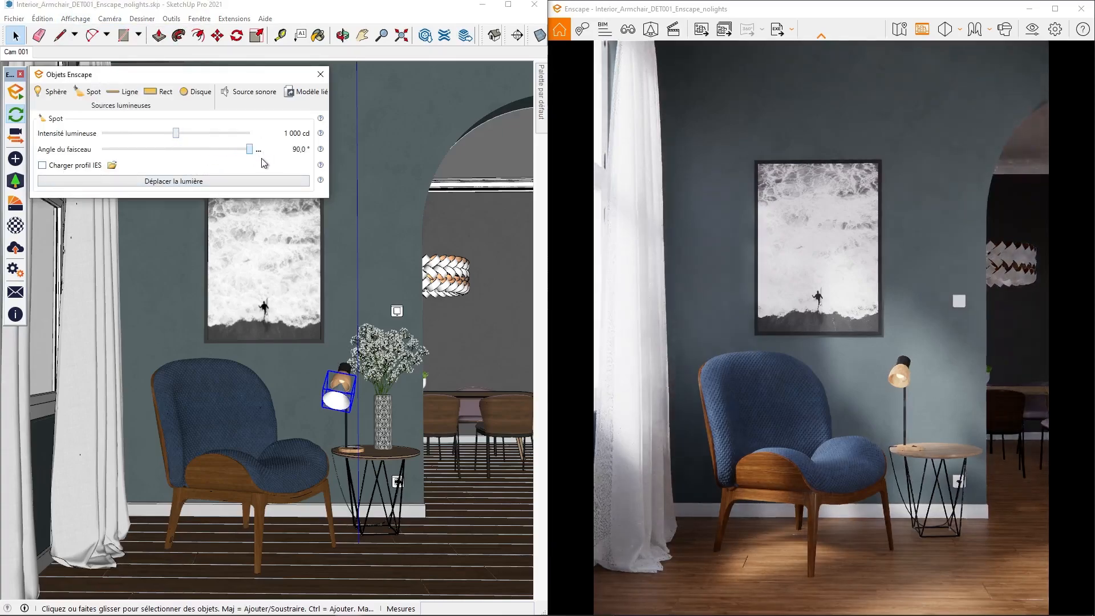
{"action": "left_click_drag", "start_coordinate": [177, 135], "coordinate": [201, 135]}
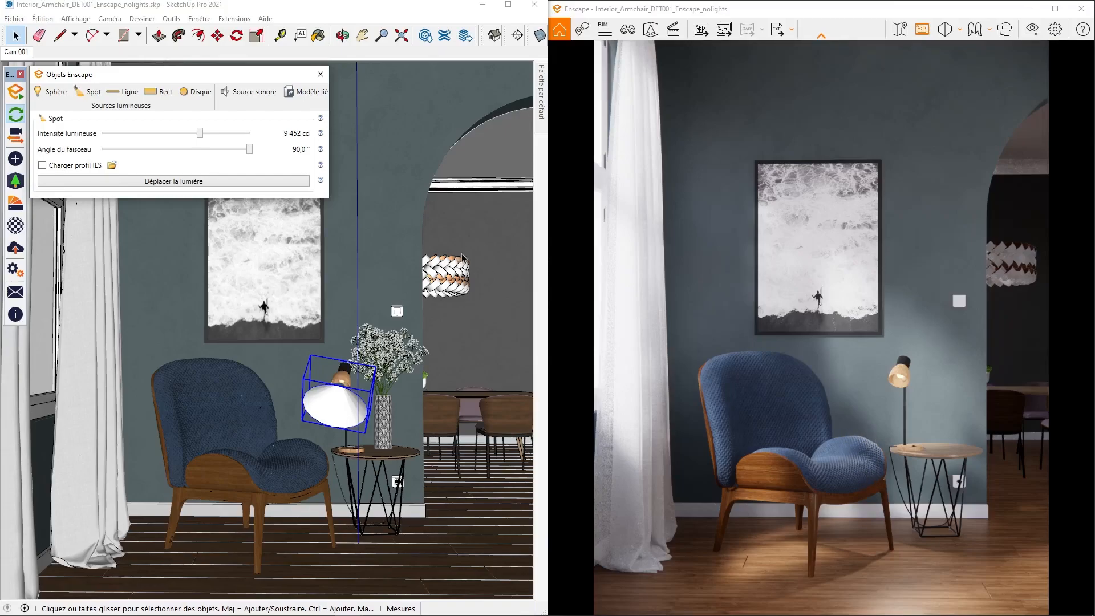
Draw two crossing lines between opposite edge points of the pendant lamp's central hub to locate its centre.
{"action": "left_click", "coordinate": [440, 292]}
{"action": "scroll", "coordinate": [438, 282], "scroll_direction": "up", "scroll_amount": 5}
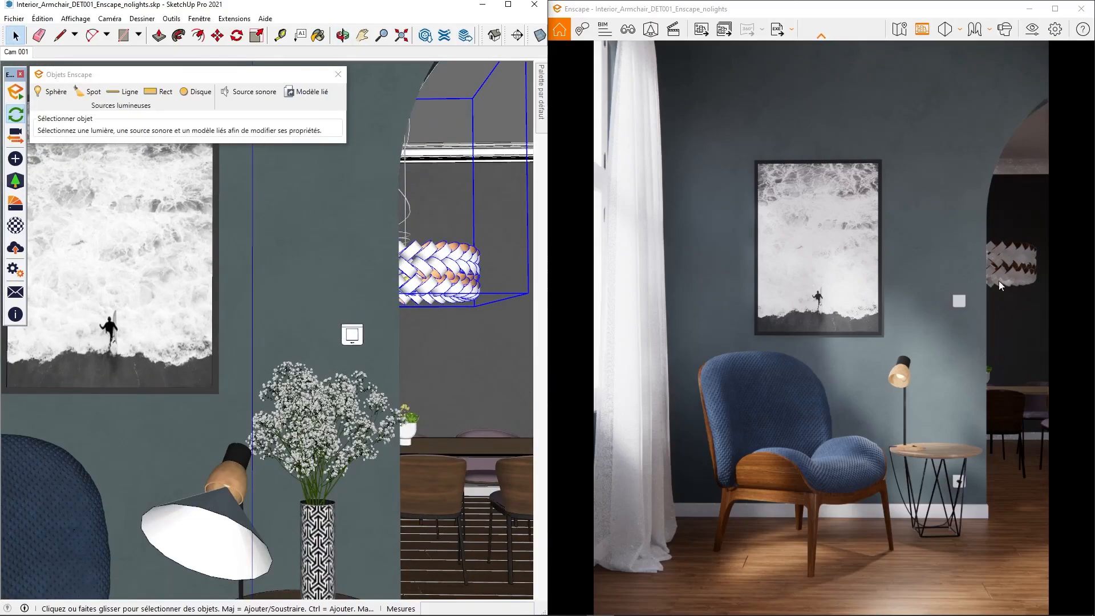
{"action": "scroll", "coordinate": [434, 249], "scroll_direction": "up", "scroll_amount": 6}
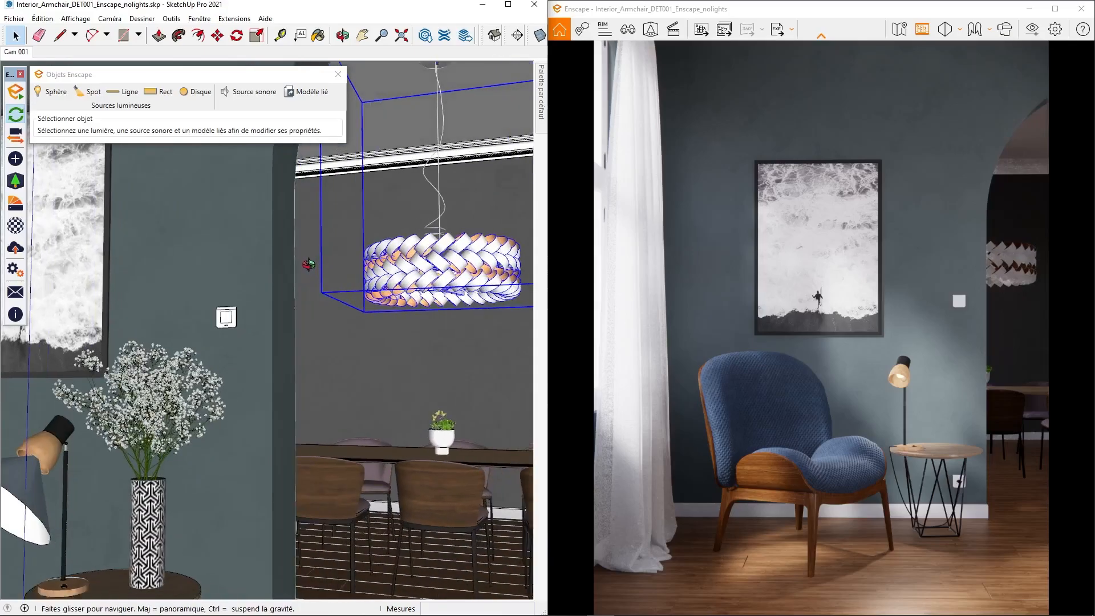
{"action": "scroll", "coordinate": [438, 307], "scroll_direction": "up", "scroll_amount": 6}
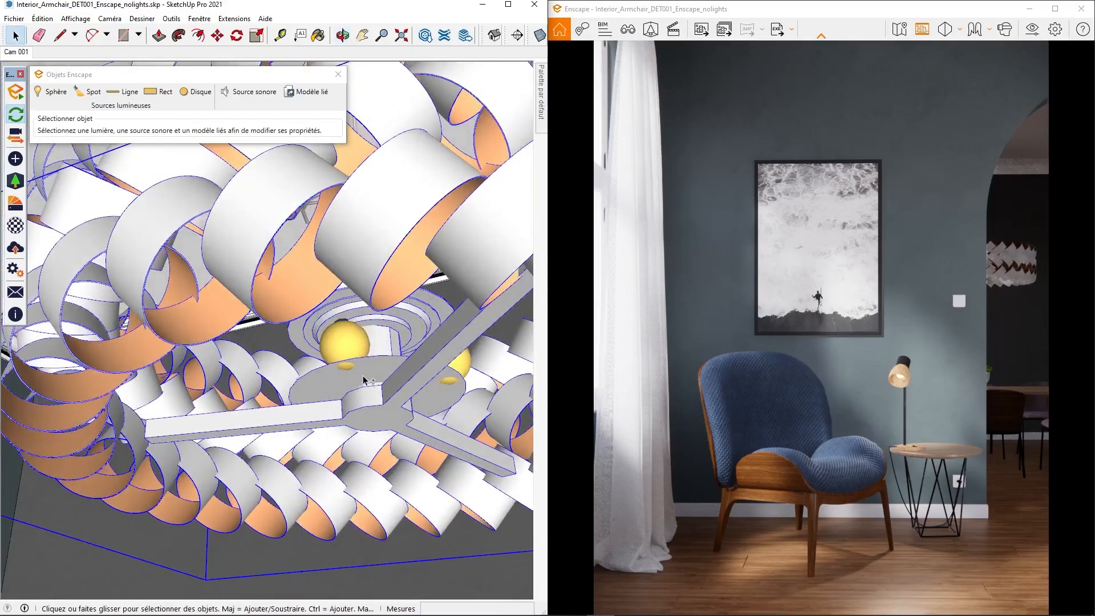
{"action": "middle_click_drag", "start_coordinate": [477, 258], "coordinate": [371, 230]}
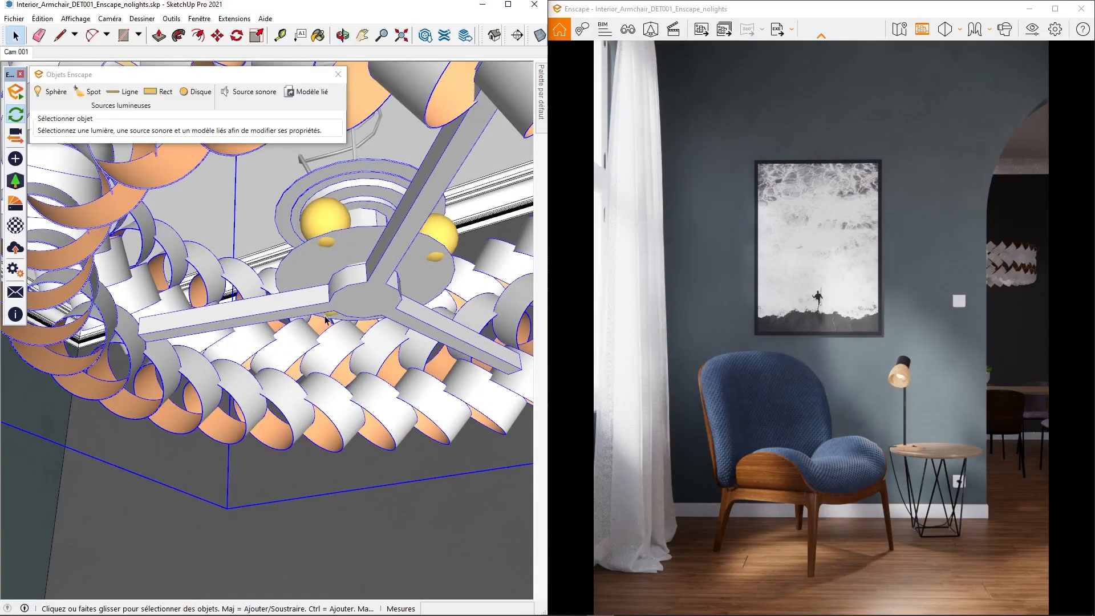
{"action": "scroll", "coordinate": [426, 236], "scroll_direction": "up", "scroll_amount": 5}
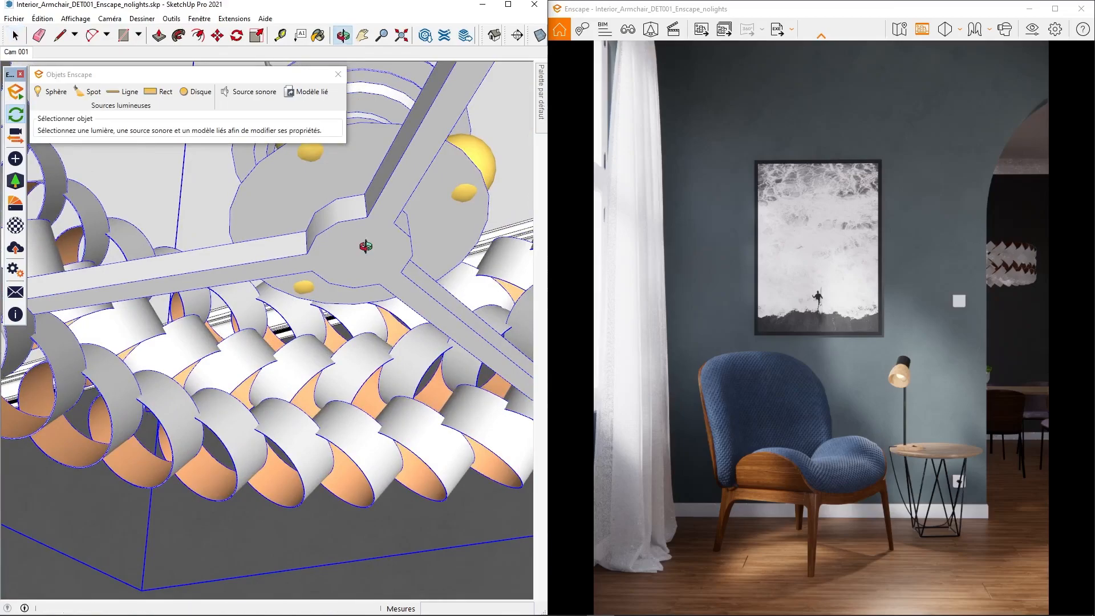
{"action": "mouse_move", "coordinate": [369, 249]}
{"action": "middle_mouse_down"}
{"action": "mouse_move", "coordinate": [339, 253]}
{"action": "mouse_move", "coordinate": [405, 320]}
{"action": "middle_mouse_up"}
{"action": "key", "text": "l"}
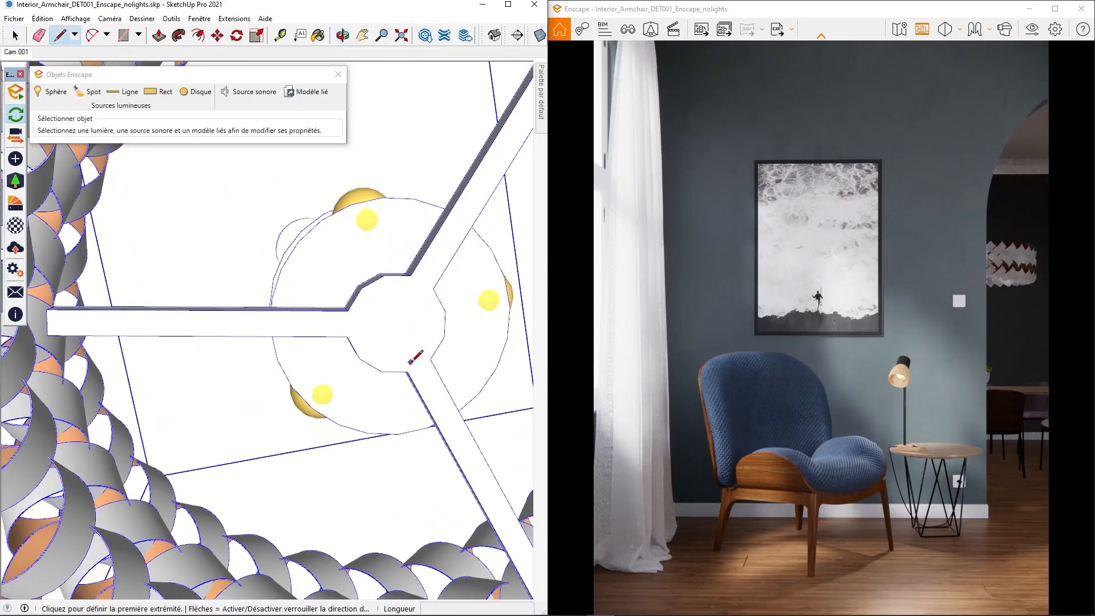
{"action": "left_click", "coordinate": [371, 364]}
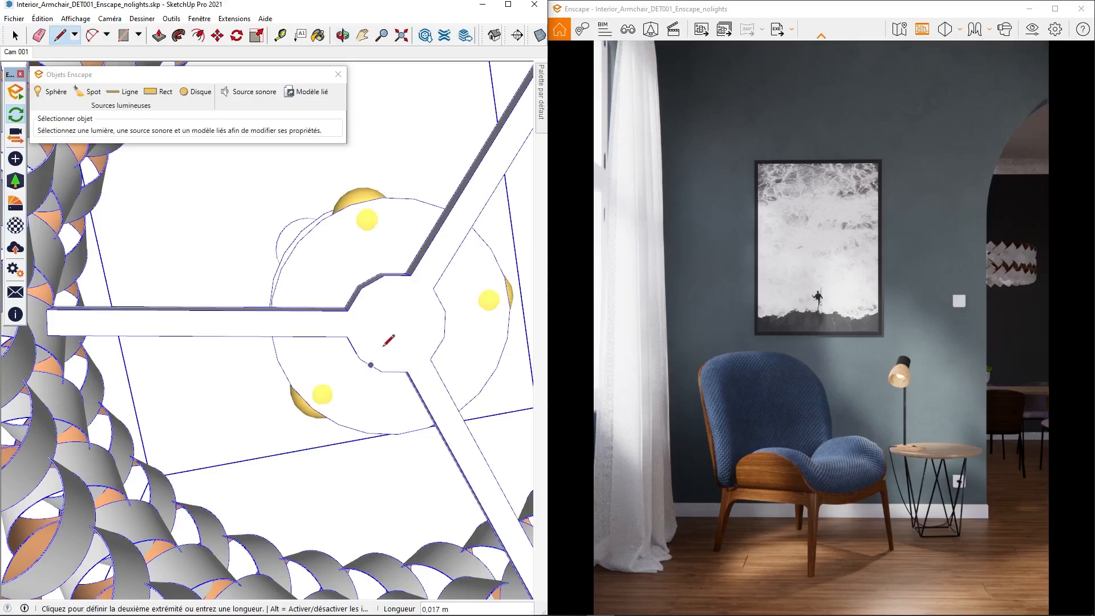
{"action": "left_click", "coordinate": [422, 283]}
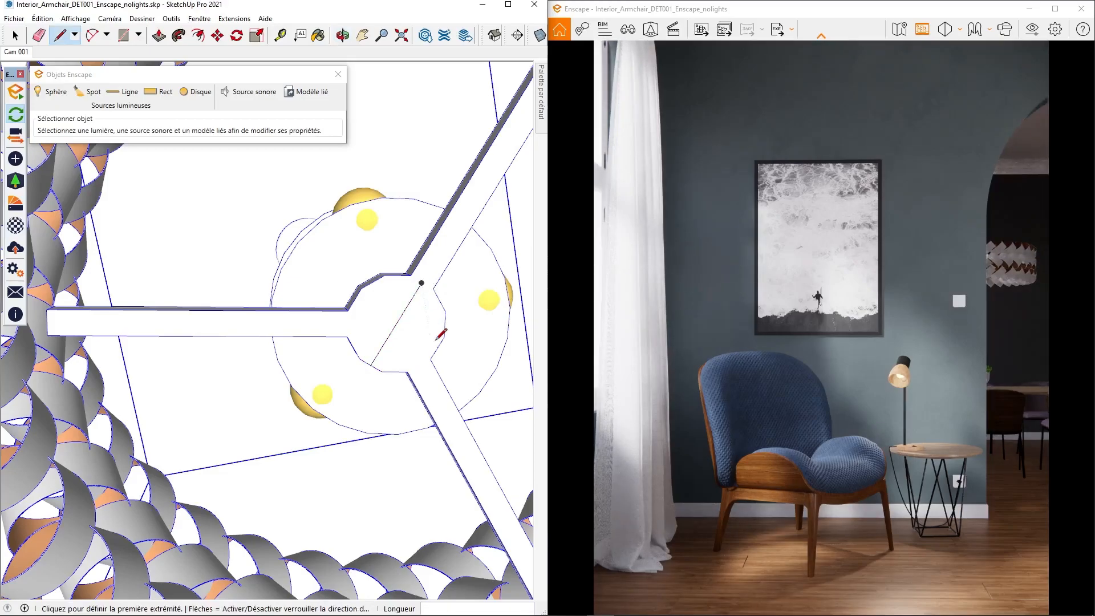
{"action": "left_click", "coordinate": [348, 326]}
{"action": "left_click", "coordinate": [445, 324]}
{"action": "key", "text": "space"}
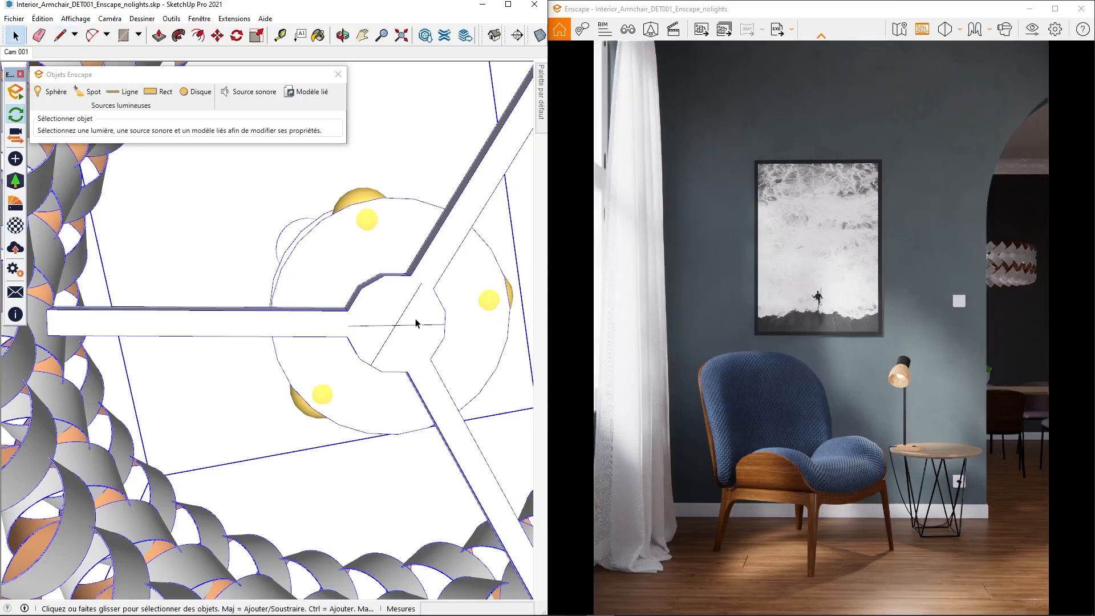
Draw a vertical line down from the centre of the pendant lamp's hub and erase the two crossing lines.
{"action": "key", "text": "l"}
{"action": "left_click", "coordinate": [396, 325]}
{"action": "mouse_move", "coordinate": [395, 325]}
{"action": "middle_mouse_down"}
{"action": "mouse_move", "coordinate": [372, 362]}
{"action": "mouse_move", "coordinate": [394, 483]}
{"action": "mouse_move", "coordinate": [399, 188]}
{"action": "mouse_move", "coordinate": [422, 177]}
{"action": "middle_mouse_up"}
{"action": "left_click", "coordinate": [404, 523]}
{"action": "key", "text": "space"}
{"action": "key", "text": "e"}
{"action": "key", "text": "space"}
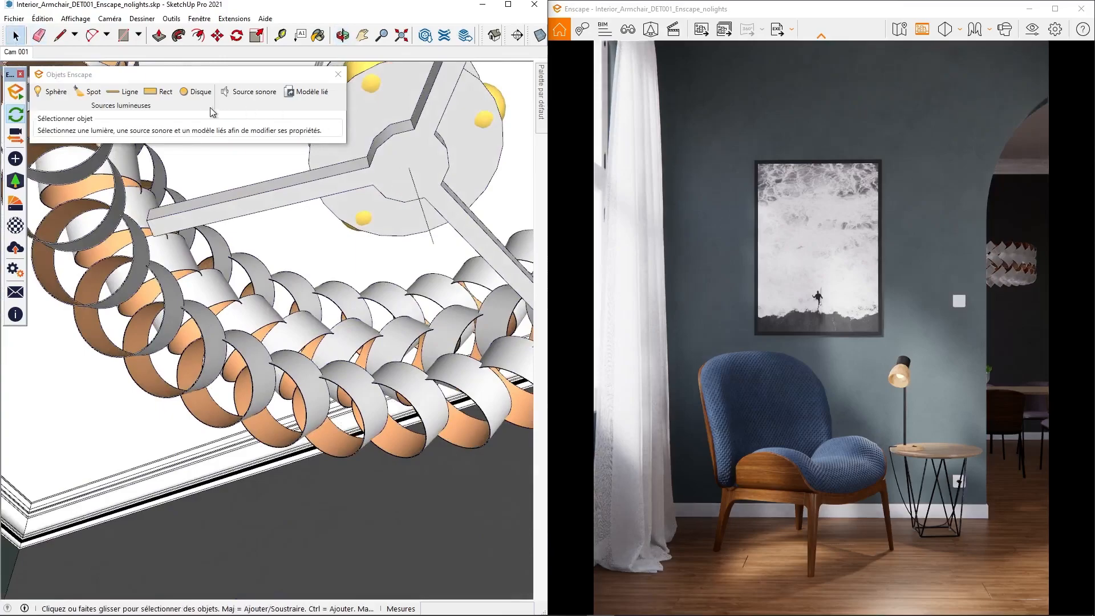
Place an Enscape disc light at the pendant hub's centre, aimed down to the end of the vertical line.
{"action": "left_click", "coordinate": [200, 90]}
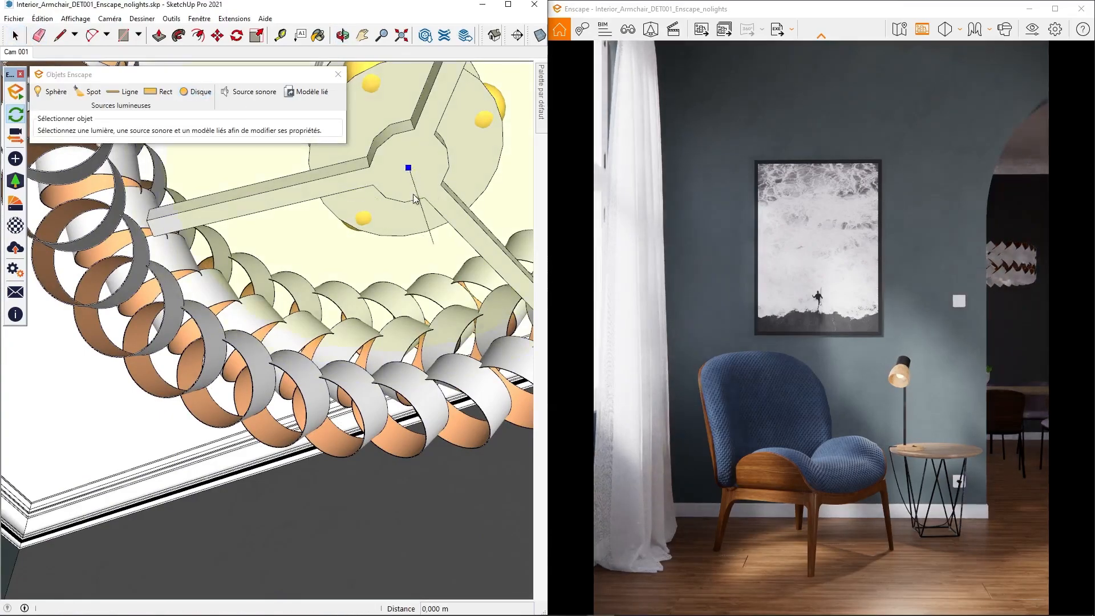
{"action": "left_click", "coordinate": [409, 168]}
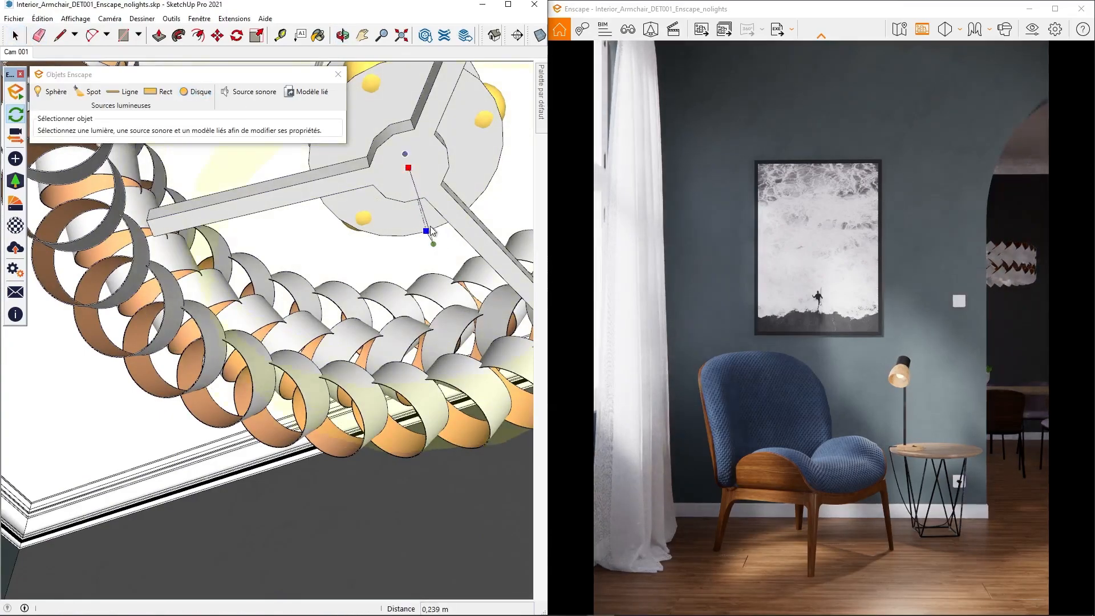
{"action": "left_click", "coordinate": [434, 245]}
{"action": "middle_click_drag", "start_coordinate": [434, 245], "coordinate": [399, 262]}
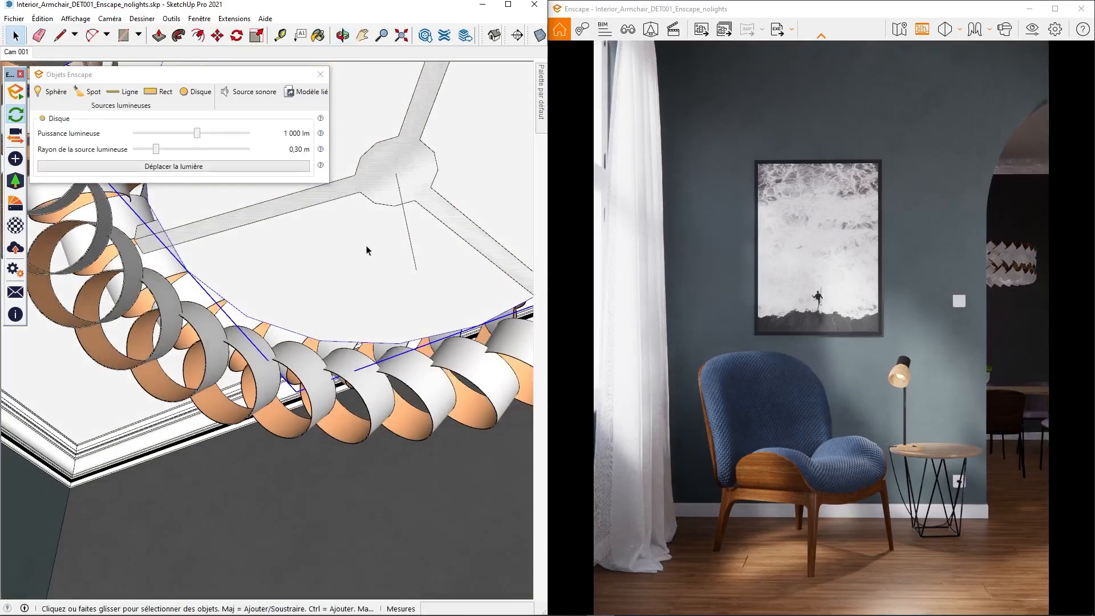
Move the disc light slightly down along the vertical line, clear of the hub, and erase the line.
{"action": "key", "text": "m"}
{"action": "left_click", "coordinate": [408, 224]}
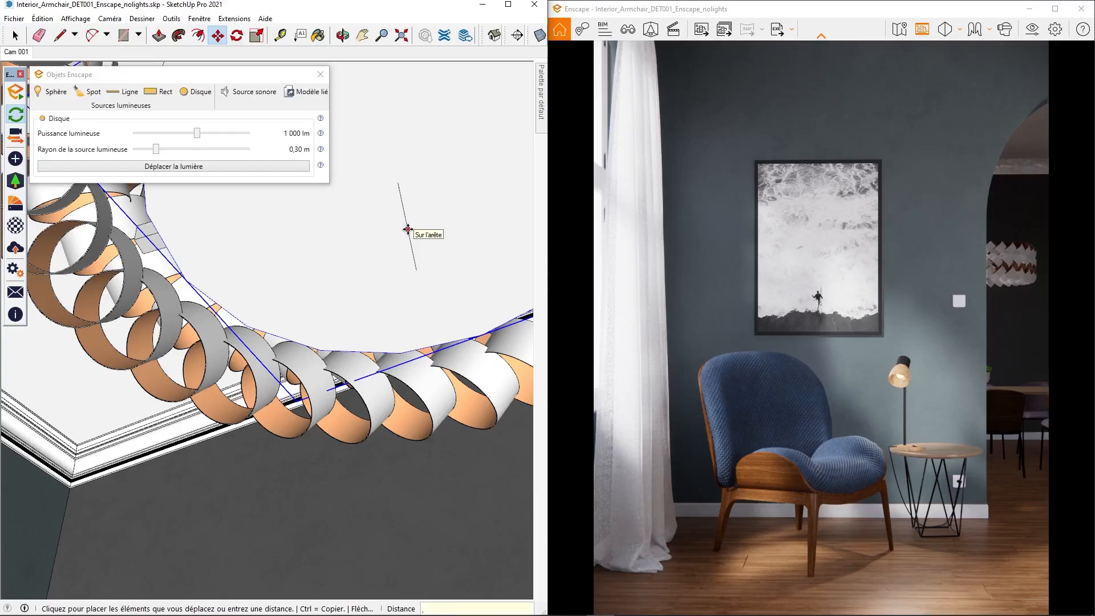
{"action": "left_click", "coordinate": [407, 230]}
{"action": "key", "text": "space"}
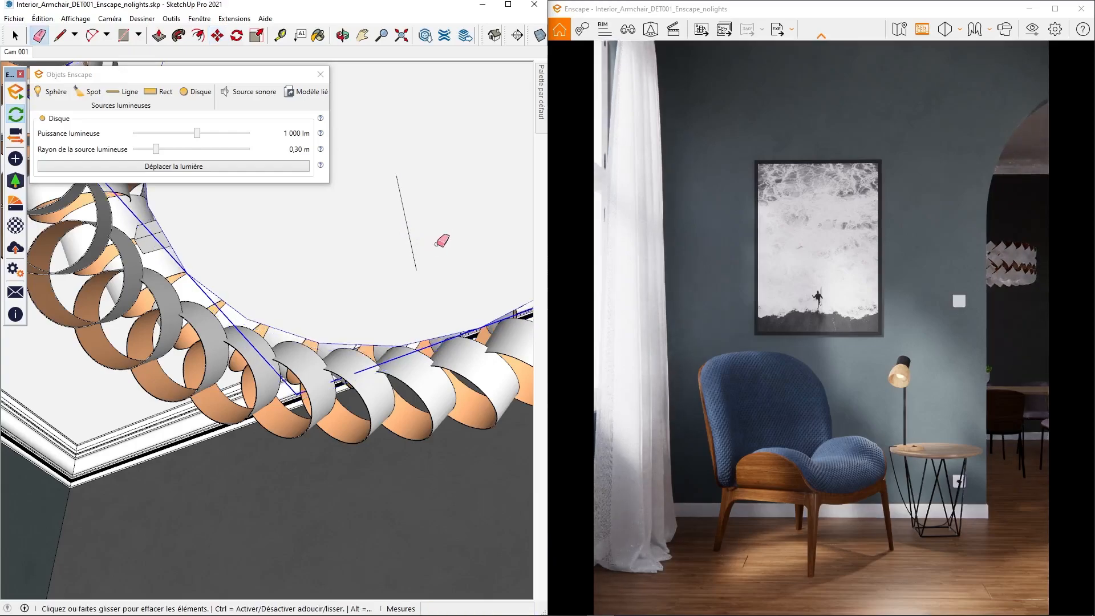
{"action": "left_click", "coordinate": [402, 233]}
Return to the scene Cam 001 and set the disc light's luminous power to 41 013 lm.
{"action": "left_click", "coordinate": [30, 63]}
{"action": "left_click", "coordinate": [17, 52]}
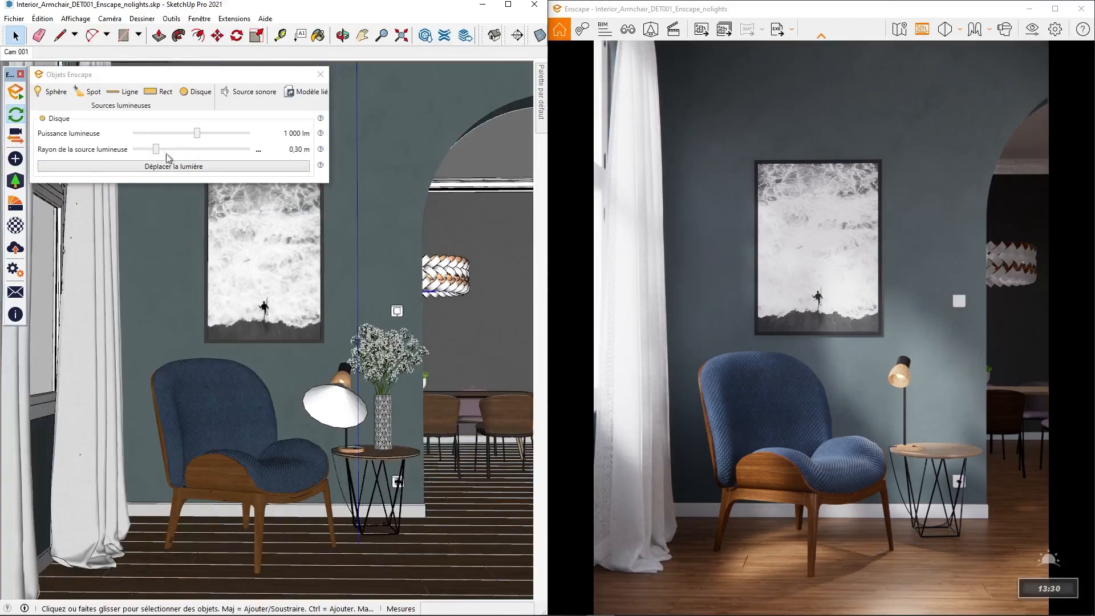
{"action": "left_click_drag", "start_coordinate": [196, 133], "coordinate": [233, 142]}
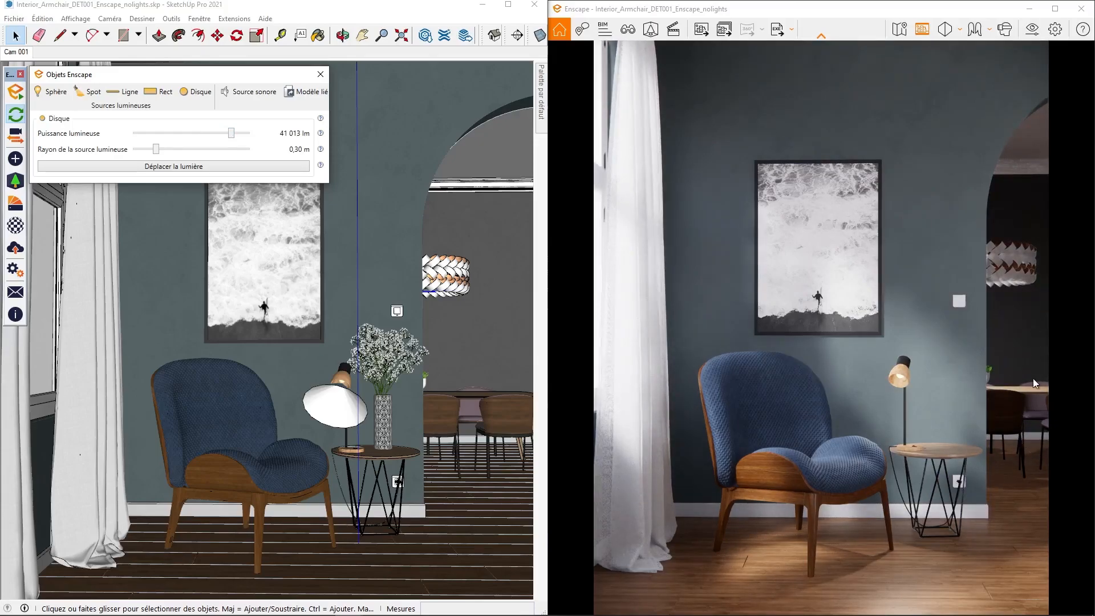
Paint the pendant lamp's disc light with the orange material Couleur C04 from the Couleurs collection.
{"action": "scroll", "coordinate": [437, 294], "scroll_direction": "up", "scroll_amount": 2}
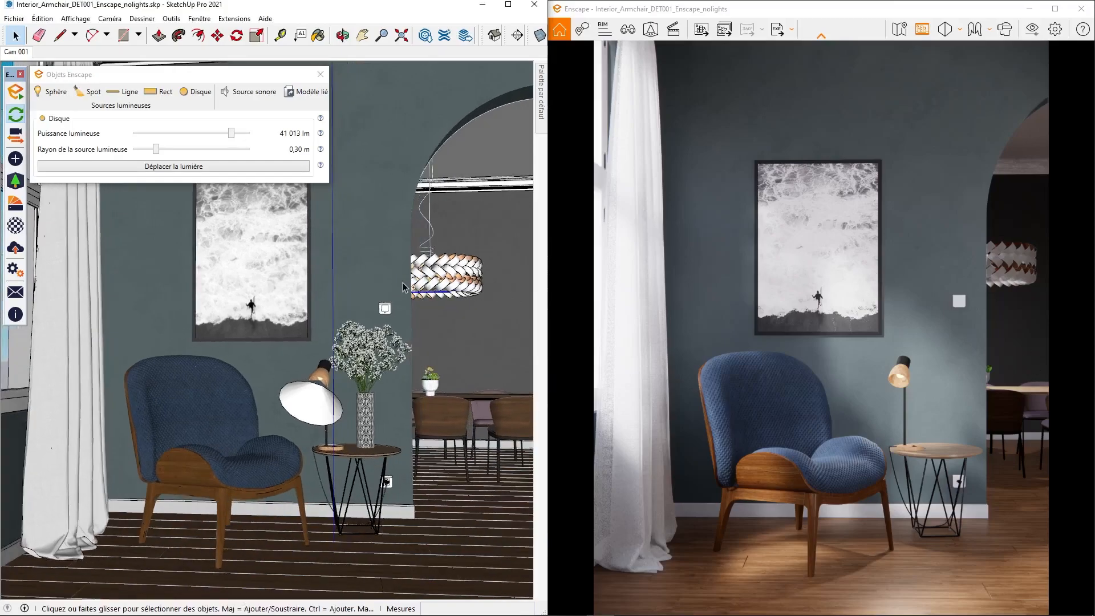
{"action": "scroll", "coordinate": [467, 285], "scroll_direction": "up", "scroll_amount": 10}
{"action": "mouse_move", "coordinate": [467, 286]}
{"action": "middle_mouse_down"}
{"action": "mouse_move", "coordinate": [262, 208]}
{"action": "mouse_move", "coordinate": [325, 384]}
{"action": "mouse_move", "coordinate": [399, 285]}
{"action": "middle_mouse_up"}
{"action": "mouse_move", "coordinate": [542, 96]}
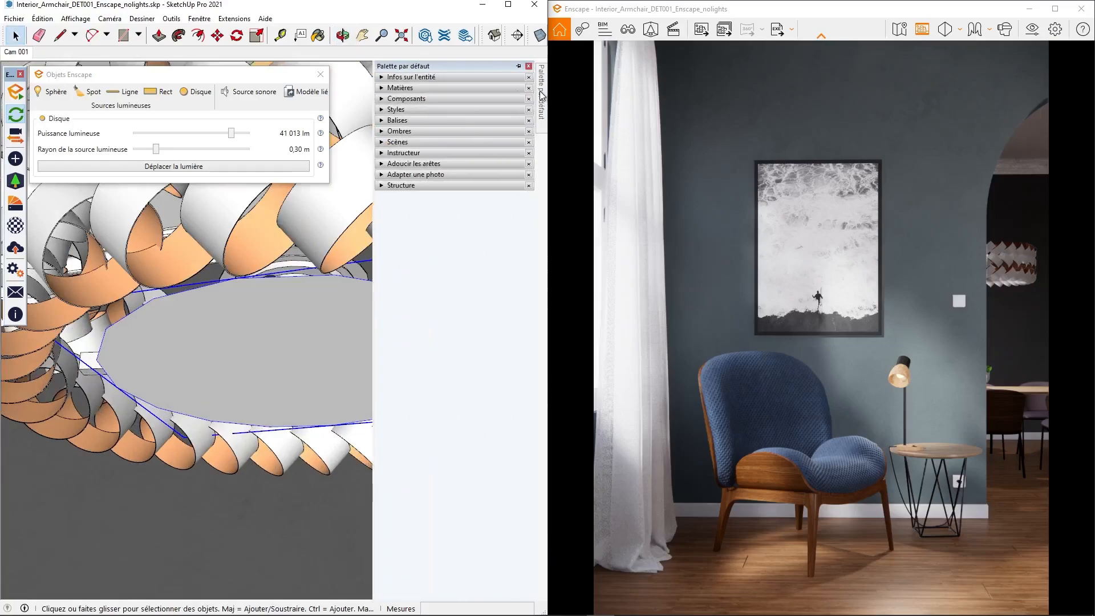
{"action": "left_click", "coordinate": [398, 88]}
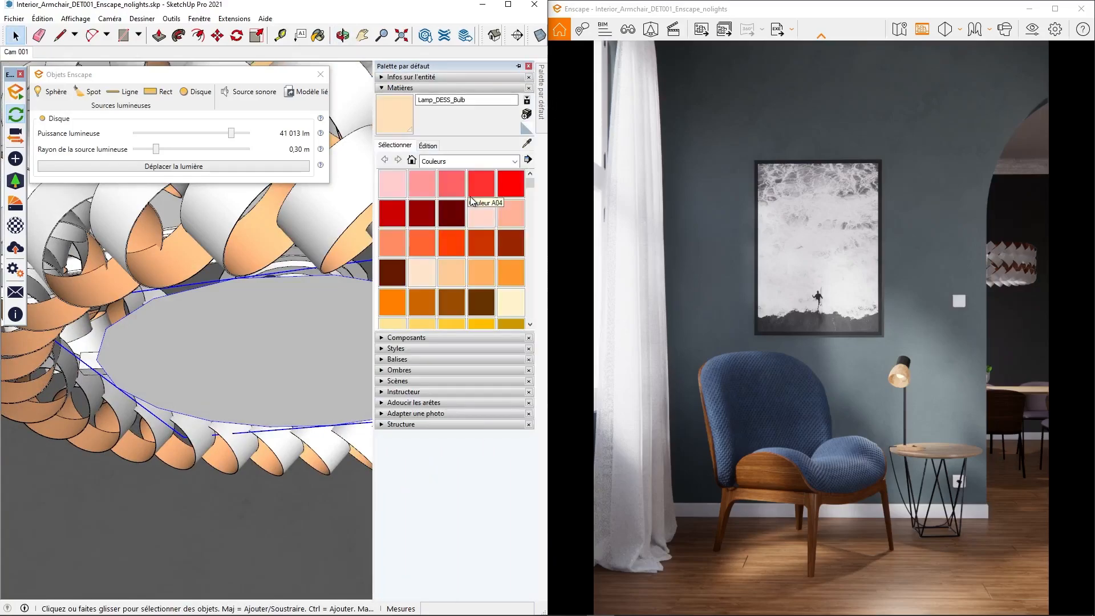
{"action": "left_click", "coordinate": [509, 268]}
{"action": "left_click", "coordinate": [245, 340]}
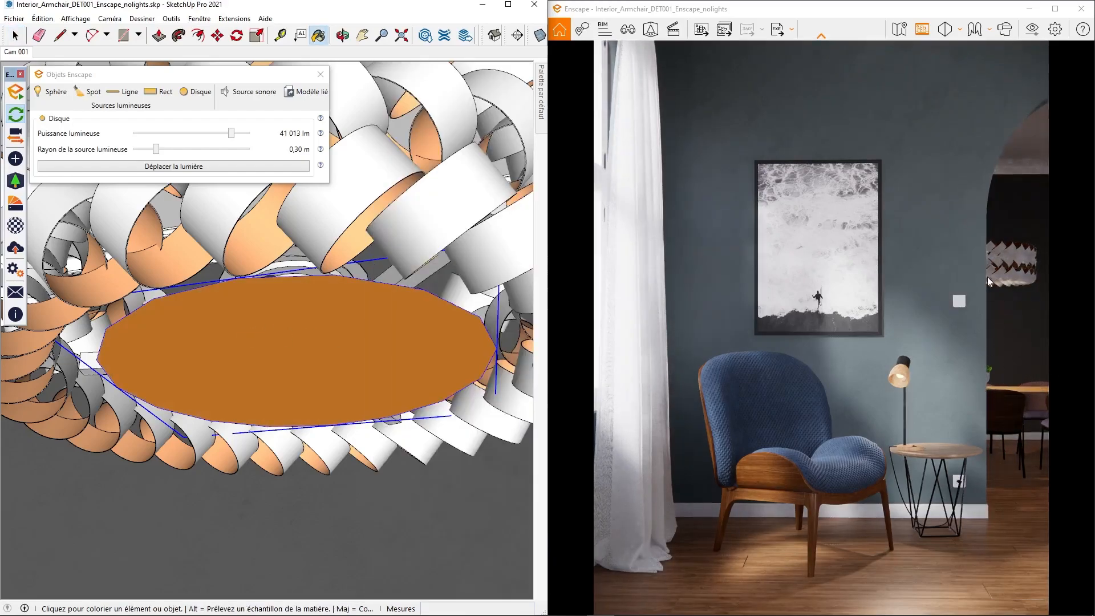
Deselect the disc light and return to the scene Cam 001.
{"action": "left_click", "coordinate": [15, 35]}
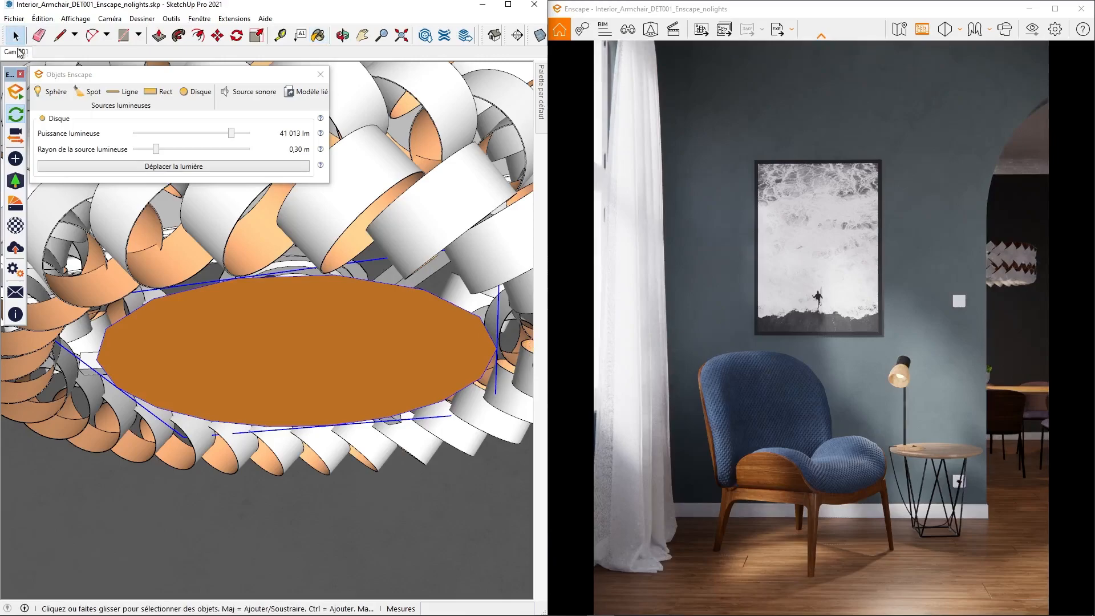
{"action": "scroll", "coordinate": [306, 323], "scroll_direction": "down", "scroll_amount": 6}
{"action": "left_click", "coordinate": [309, 371]}
{"action": "middle_click_drag", "start_coordinate": [308, 348], "coordinate": [343, 335]}
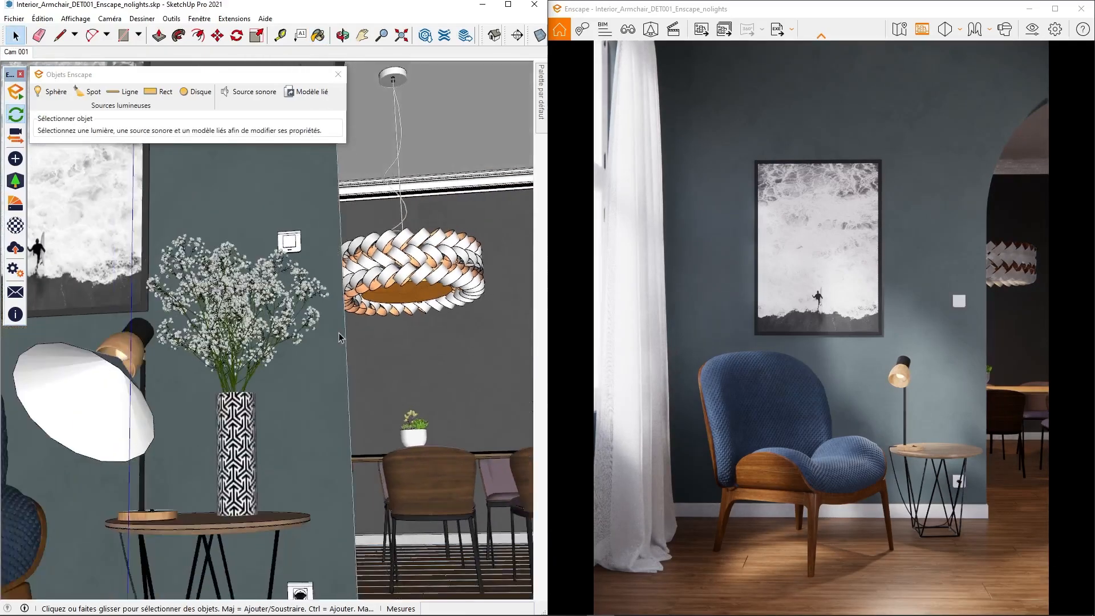
{"action": "scroll", "coordinate": [349, 309], "scroll_direction": "down", "scroll_amount": 3}
{"action": "scroll", "coordinate": [360, 285], "scroll_direction": "down", "scroll_amount": 2}
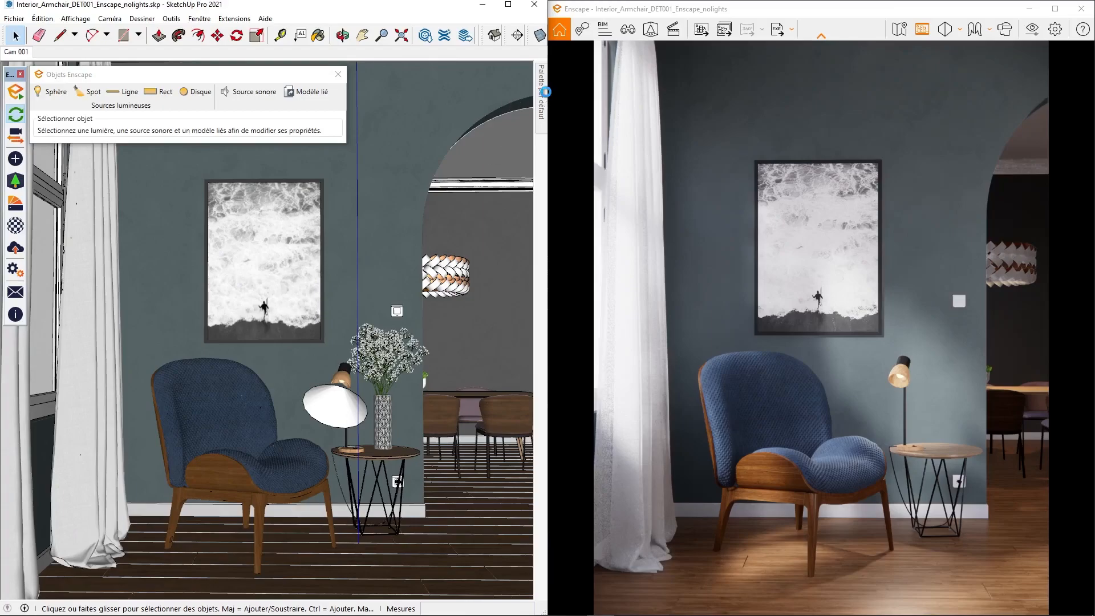
Paint the table lamp's light source with the orange material Couleur C04 from the Couleurs collection.
{"action": "mouse_move", "coordinate": [546, 91]}
{"action": "left_click", "coordinate": [504, 269]}
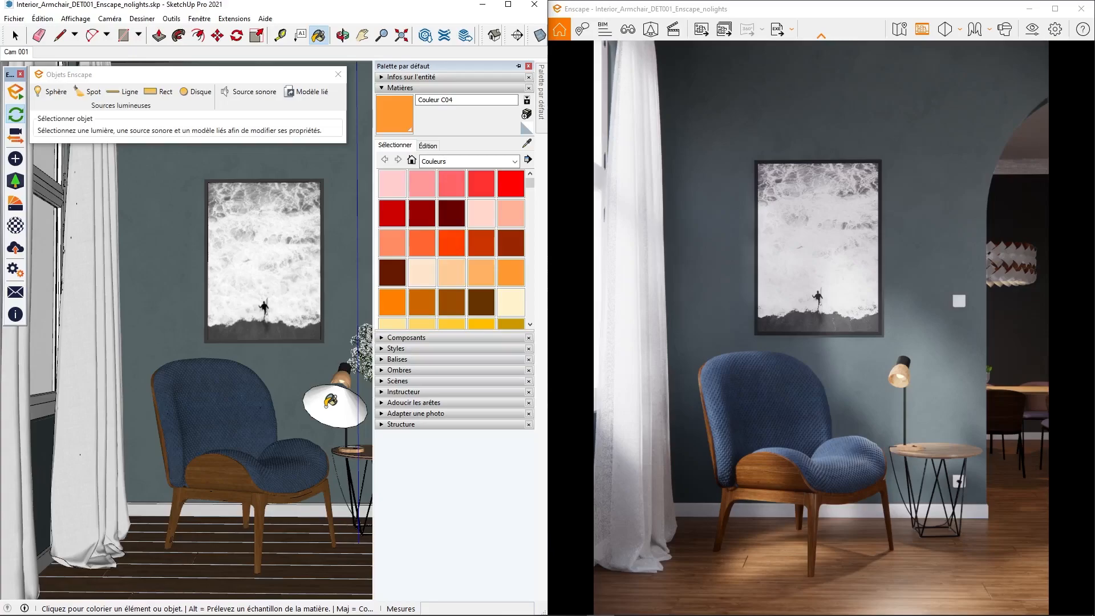
{"action": "left_click", "coordinate": [330, 400]}
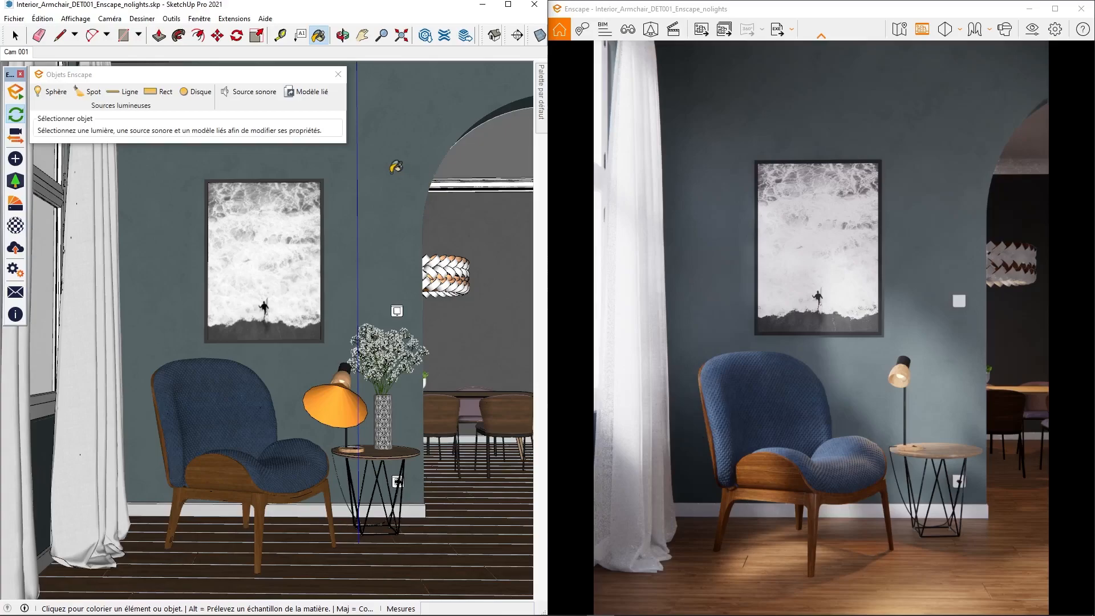
{"action": "key", "text": "space"}
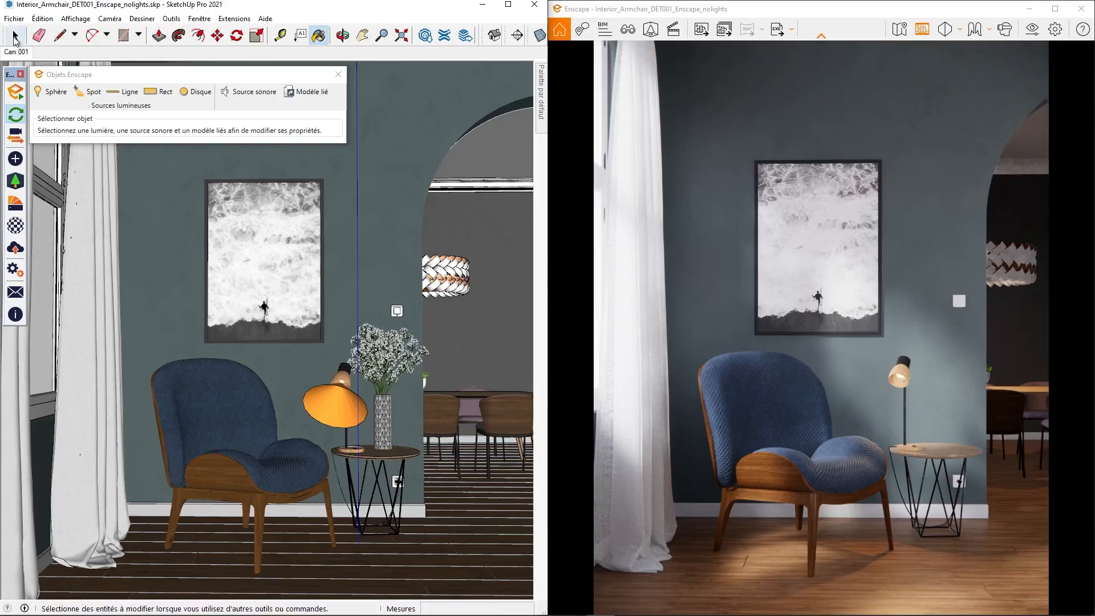
Toggle the Flowers tag's visibility off and on to refresh the flowers in the Enscape view, and close the Enscape objects window.
{"action": "mouse_move", "coordinate": [542, 91]}
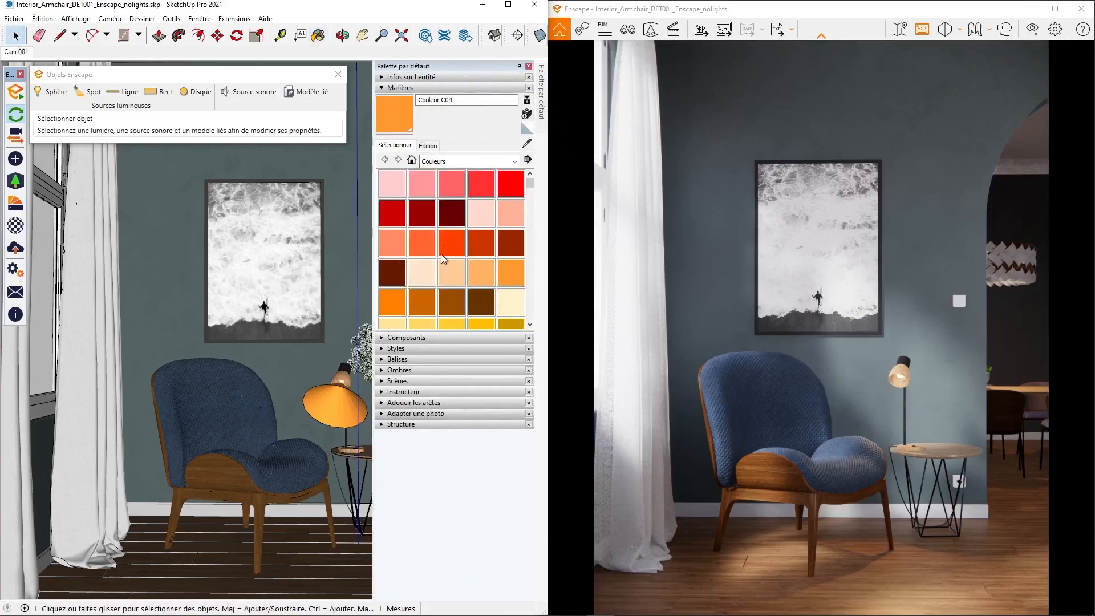
{"action": "left_click", "coordinate": [406, 88]}
{"action": "left_click", "coordinate": [396, 120]}
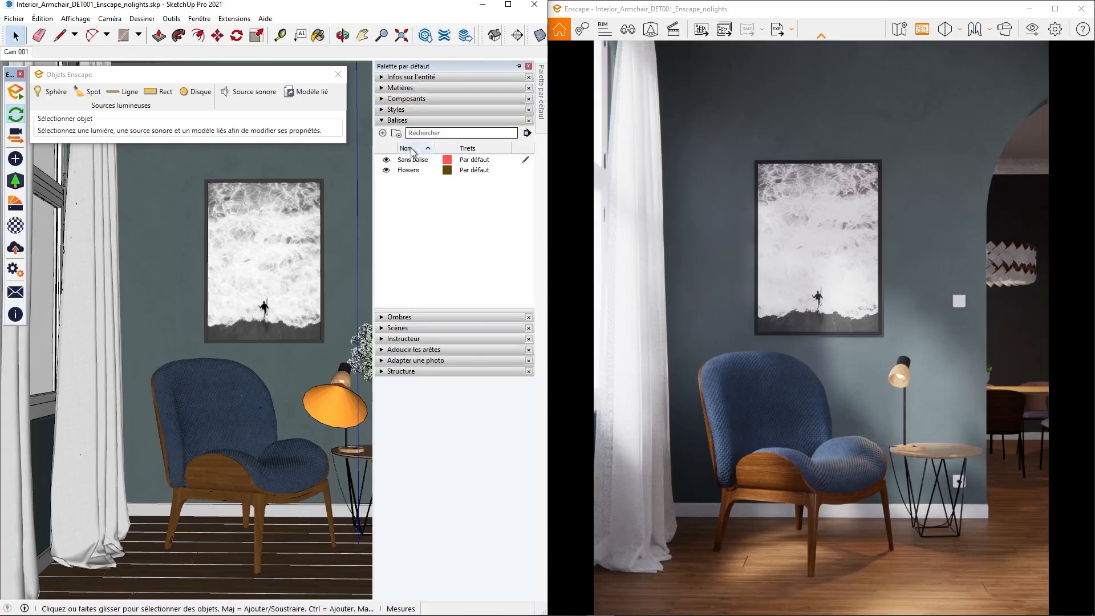
{"action": "left_click", "coordinate": [387, 170]}
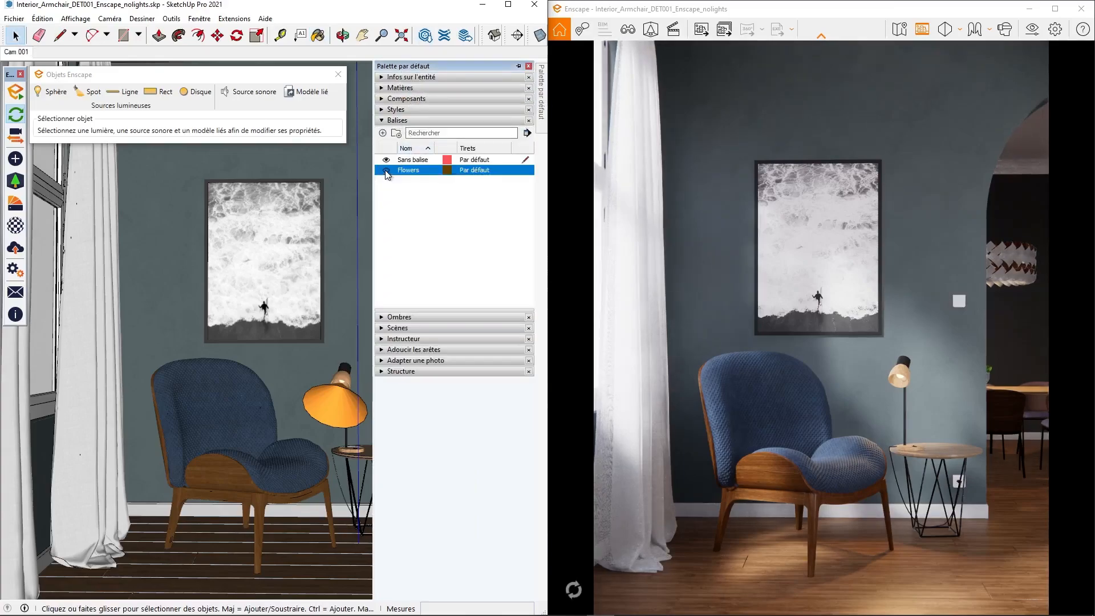
{"action": "double_click", "coordinate": [387, 170]}
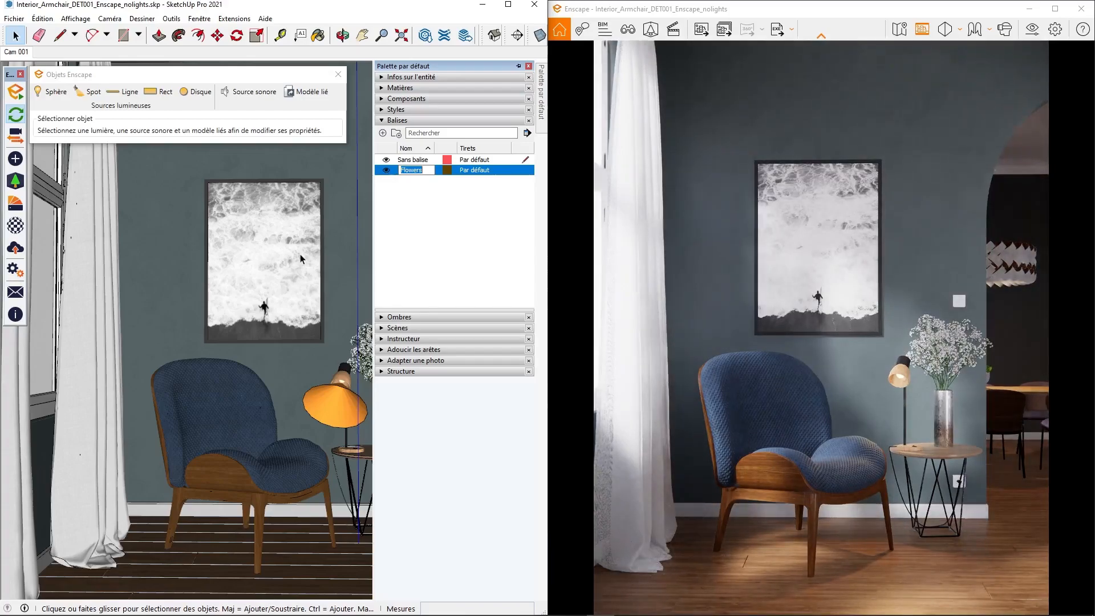
{"action": "left_click", "coordinate": [339, 74]}
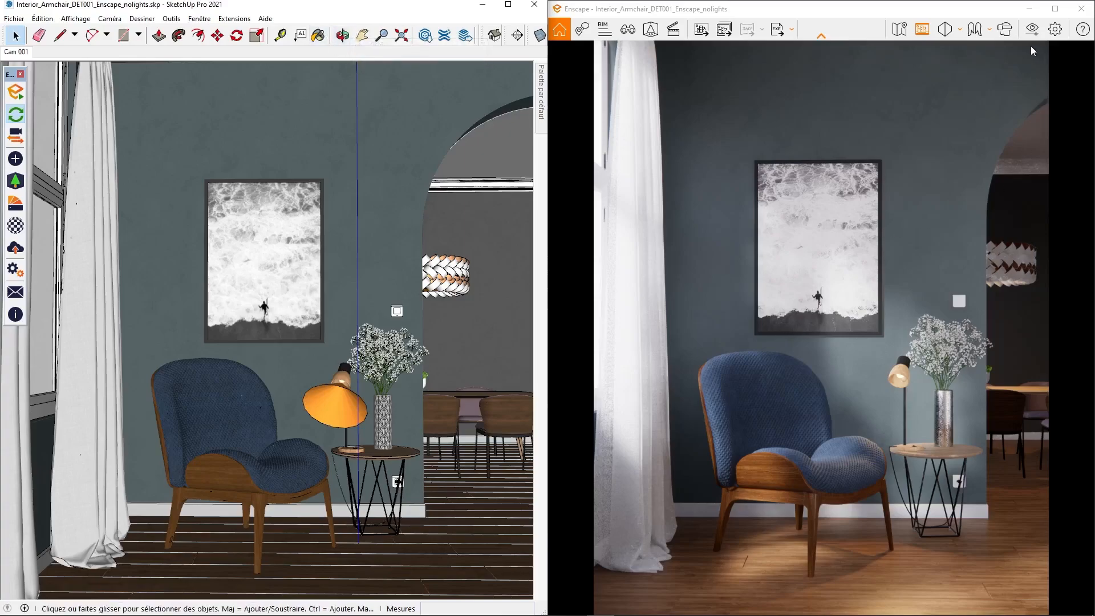
In the Enscape visual settings, set the image's chromatic aberration and lens flare to 0 %.
{"action": "left_click", "coordinate": [1033, 29]}
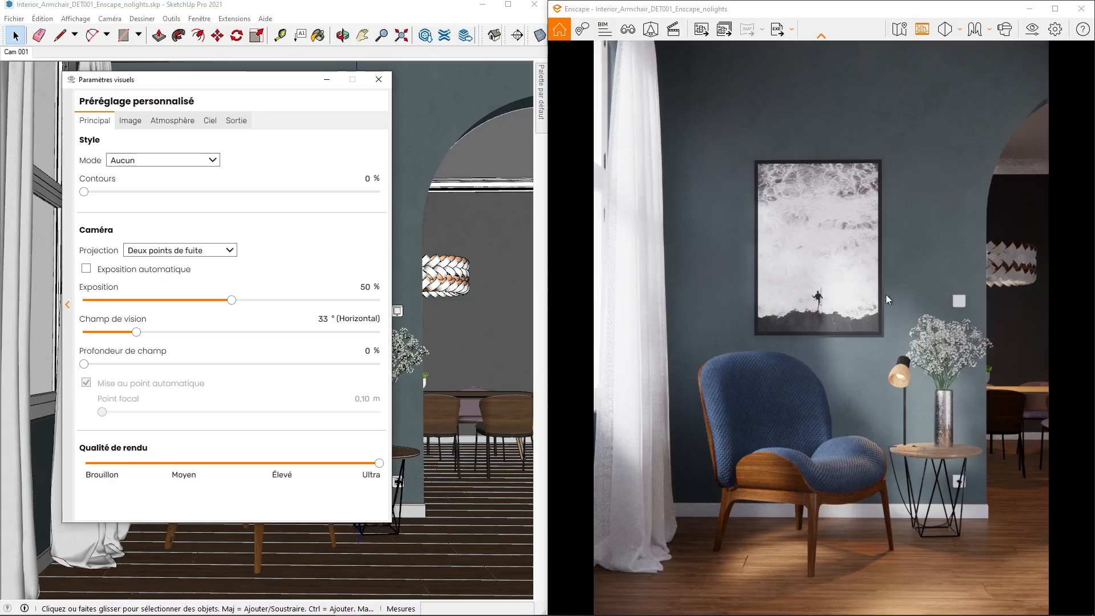
{"action": "left_click", "coordinate": [131, 121]}
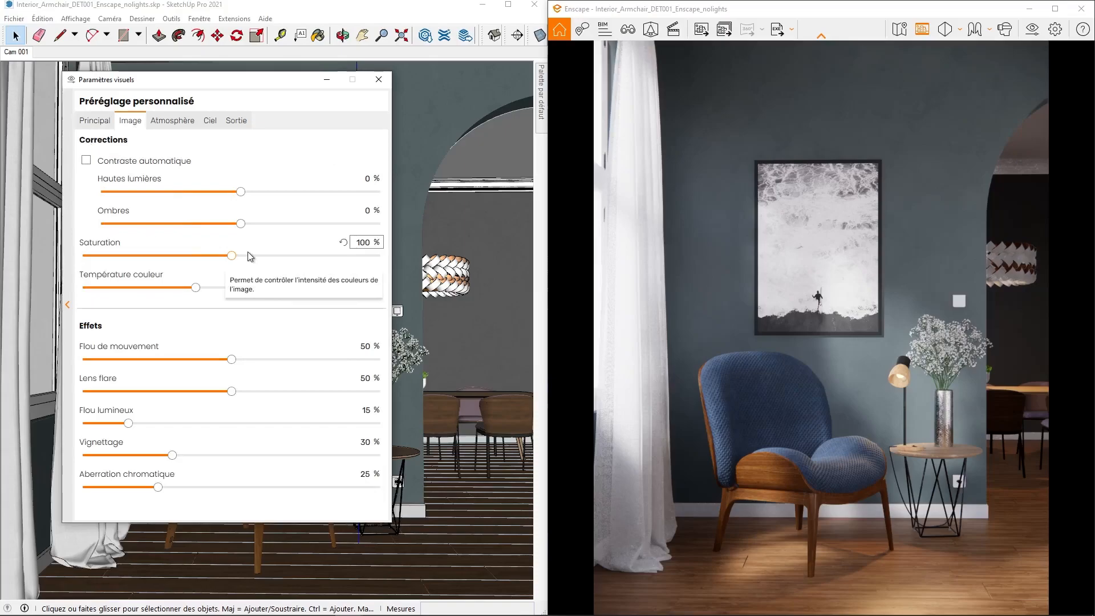
{"action": "left_click_drag", "start_coordinate": [159, 486], "coordinate": [131, 487]}
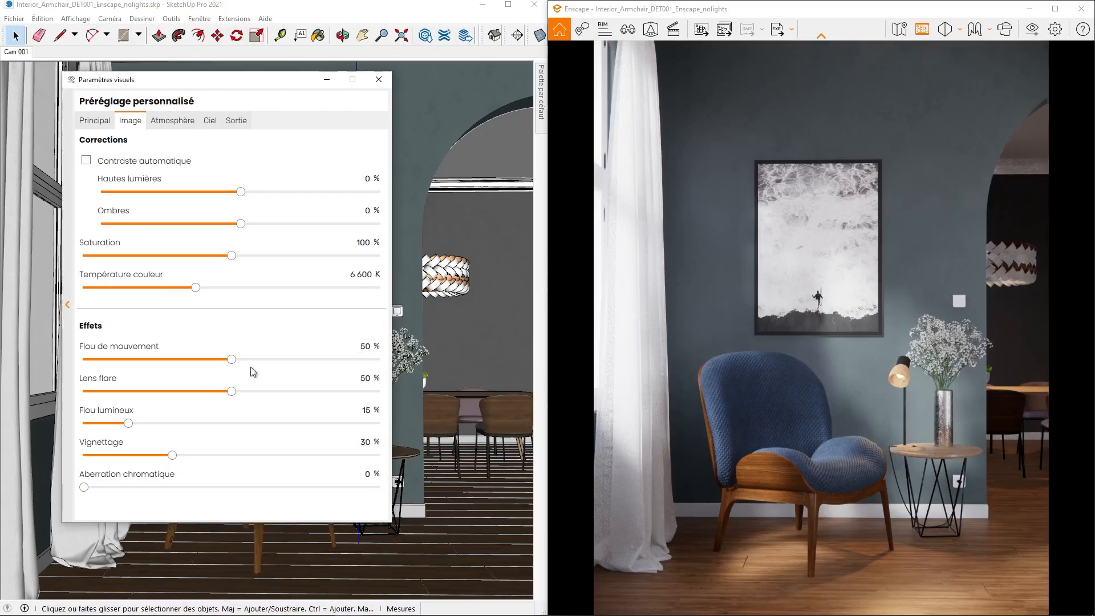
{"action": "left_click_drag", "start_coordinate": [226, 394], "coordinate": [128, 424]}
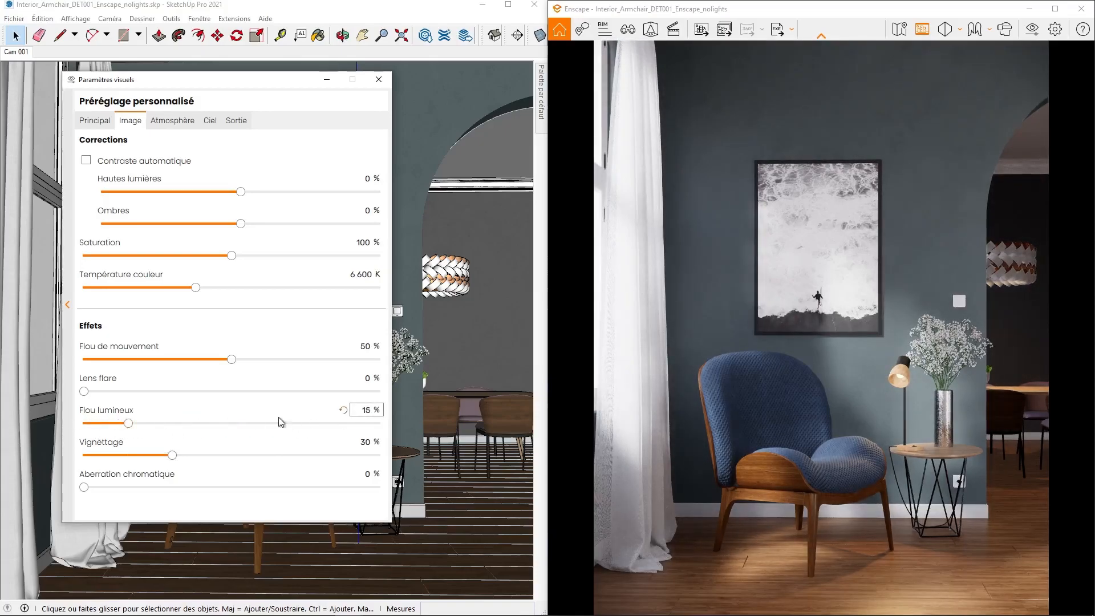
Set the ambient brightness to 100 %, try 144 % for the artificial light brightness and reset it to 100 %.
{"action": "left_click", "coordinate": [165, 121]}
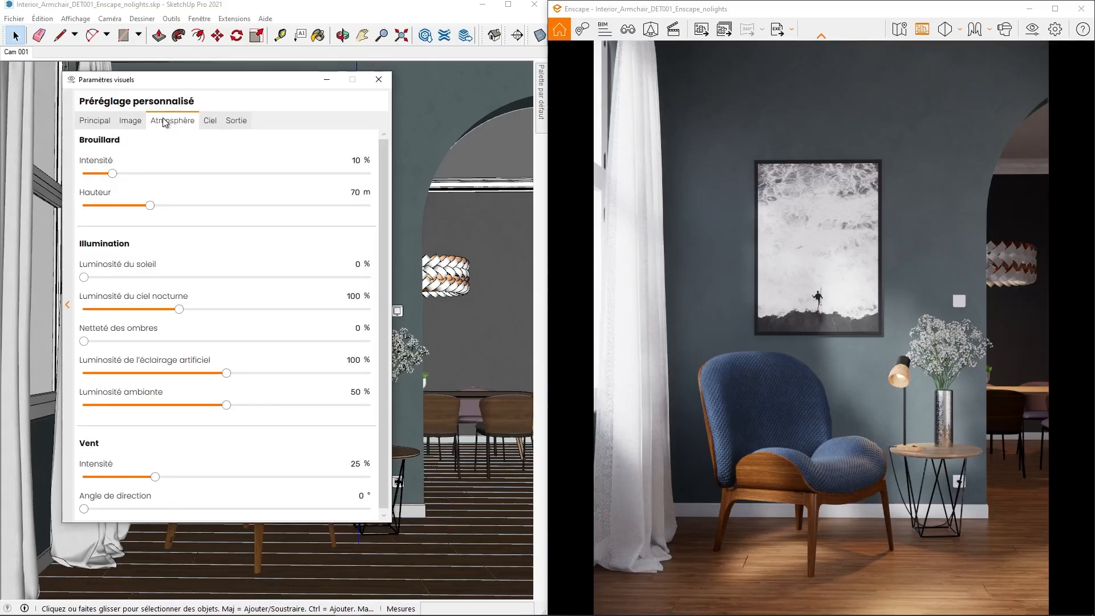
{"action": "left_click_drag", "start_coordinate": [230, 403], "coordinate": [370, 410]}
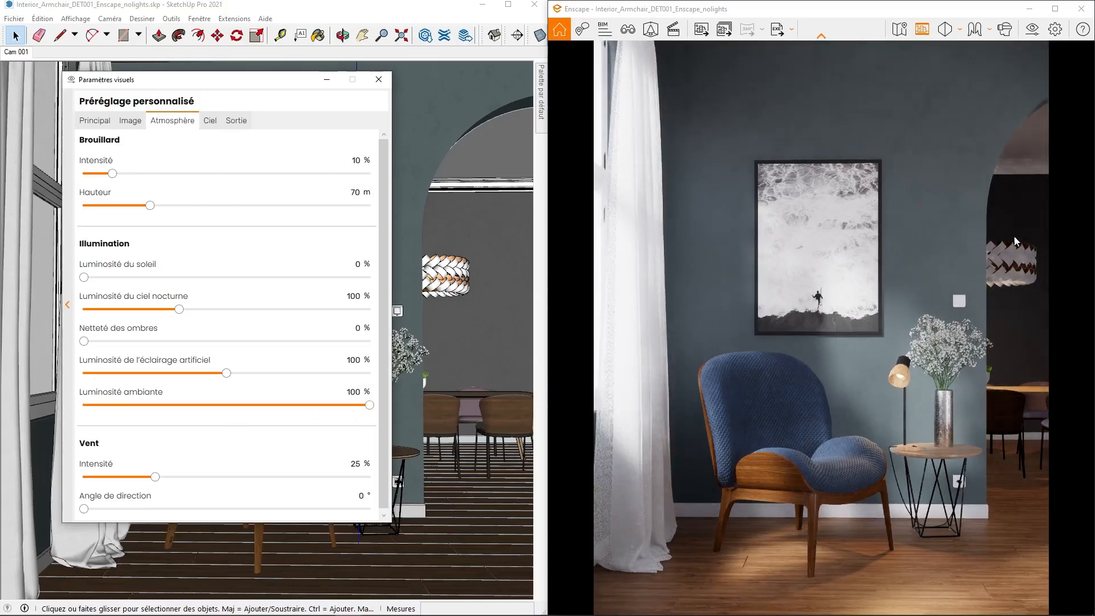
{"action": "left_click_drag", "start_coordinate": [227, 374], "coordinate": [293, 384]}
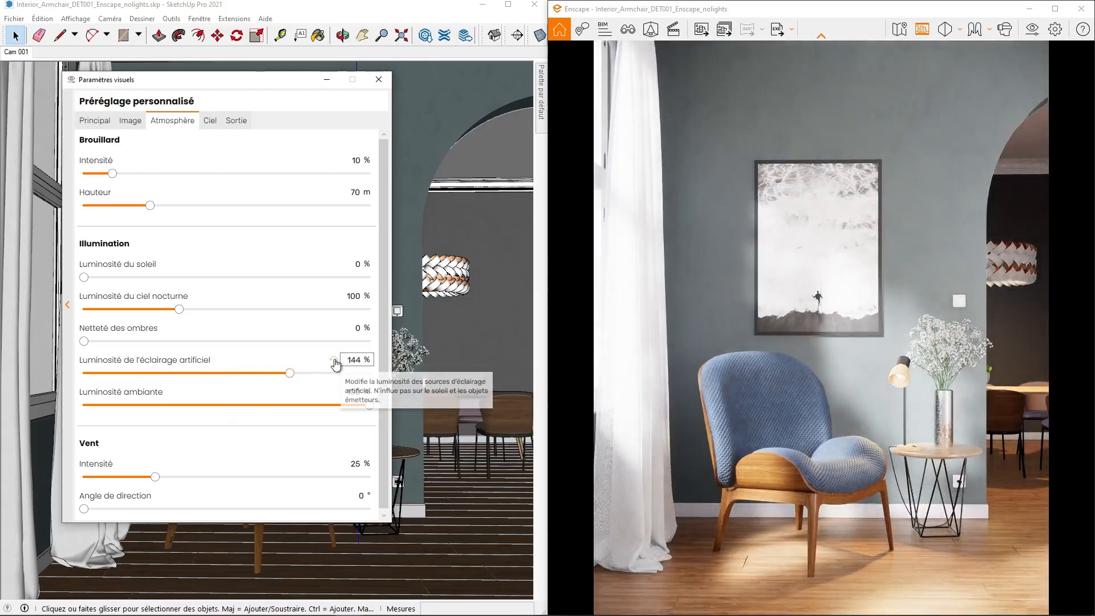
{"action": "left_click", "coordinate": [334, 362]}
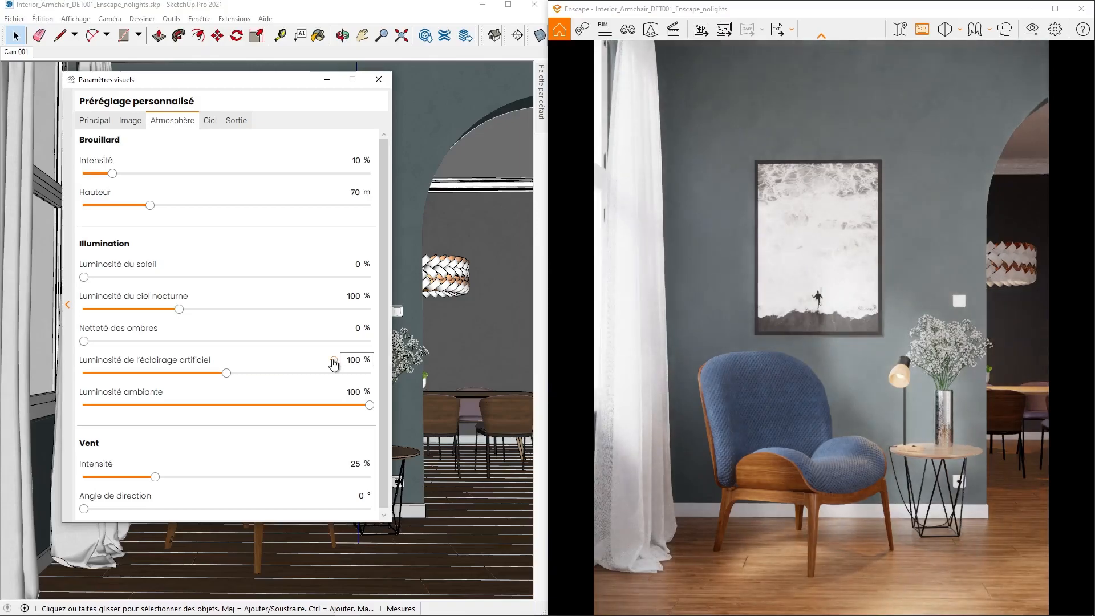
Review the sky settings, turn off the export of object ID, material ID and depth channel, and close the visual settings.
{"action": "left_click", "coordinate": [210, 121]}
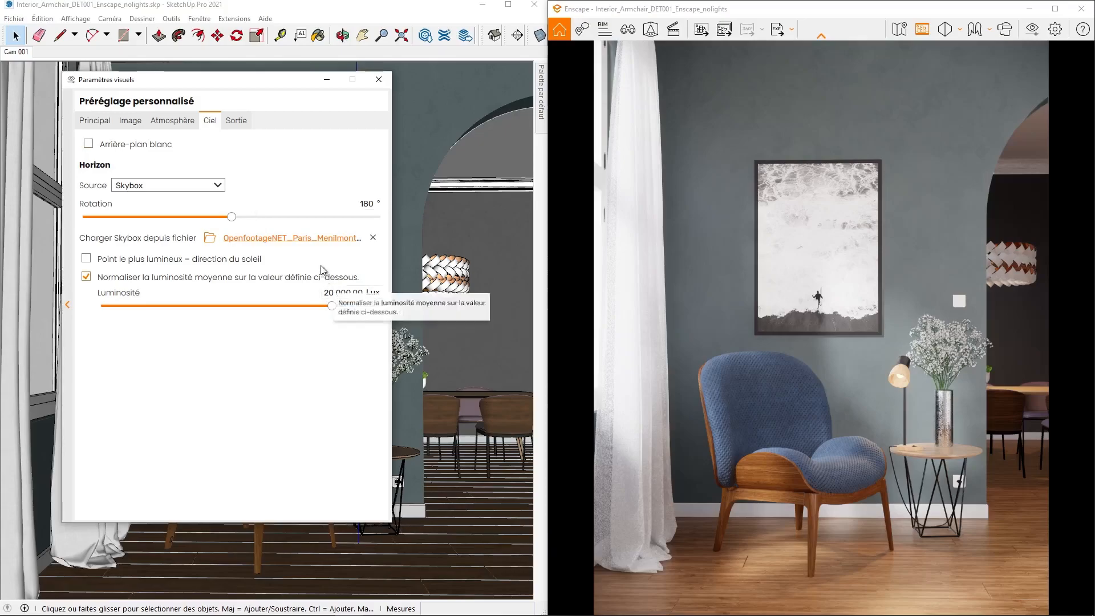
{"action": "left_click", "coordinate": [237, 121]}
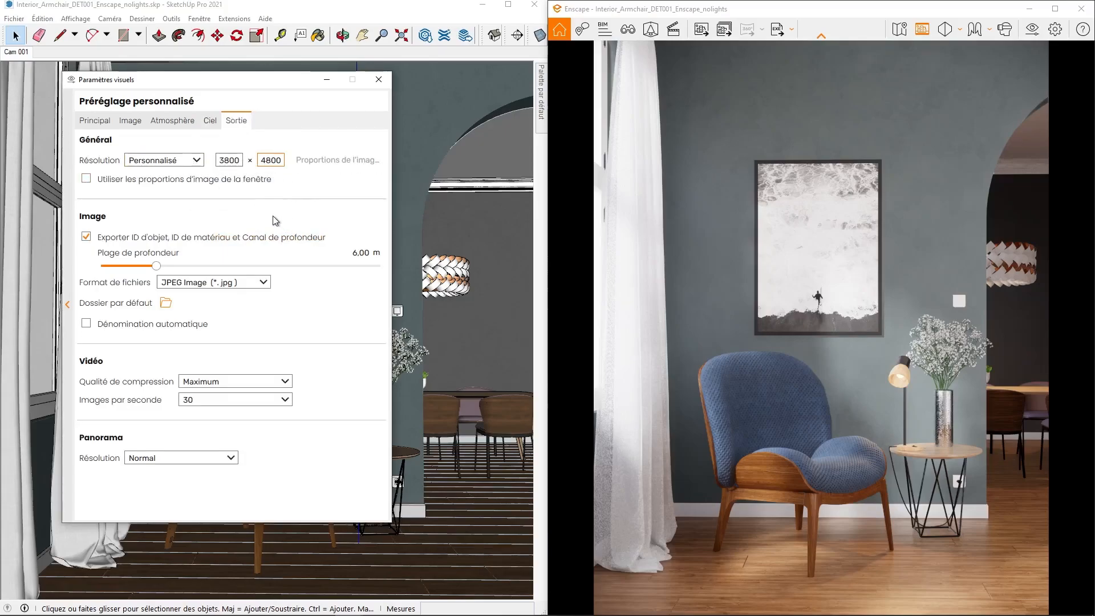
{"action": "left_click", "coordinate": [93, 237]}
{"action": "left_click", "coordinate": [95, 121]}
{"action": "left_click", "coordinate": [379, 79]}
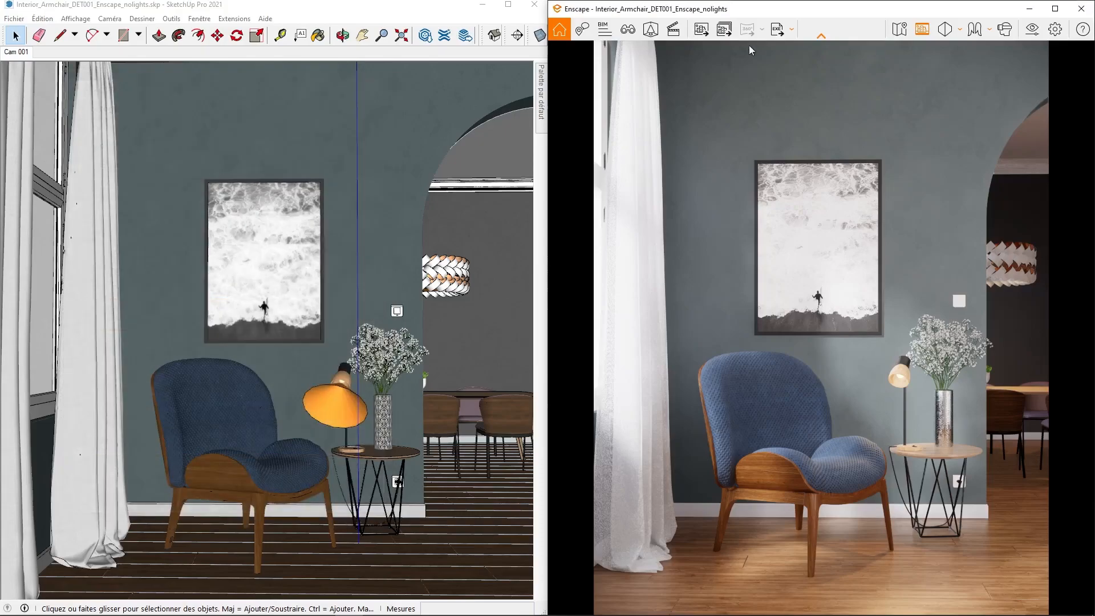
{"action": "left_click", "coordinate": [701, 37]}
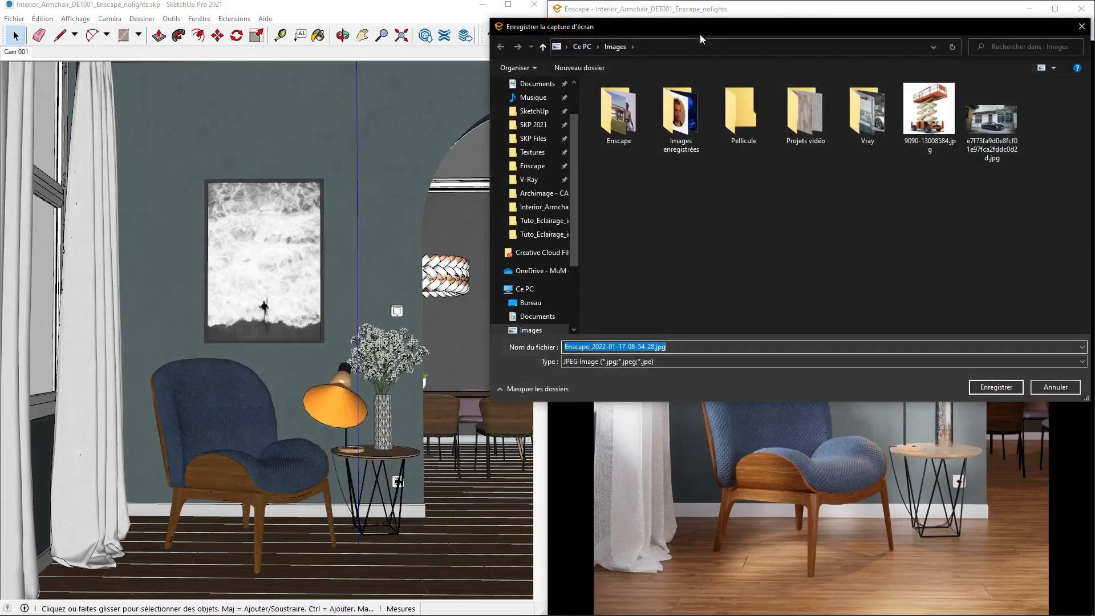
{"action": "left_click_drag", "start_coordinate": [710, 25], "coordinate": [587, 74]}
{"action": "left_click", "coordinate": [409, 352]}
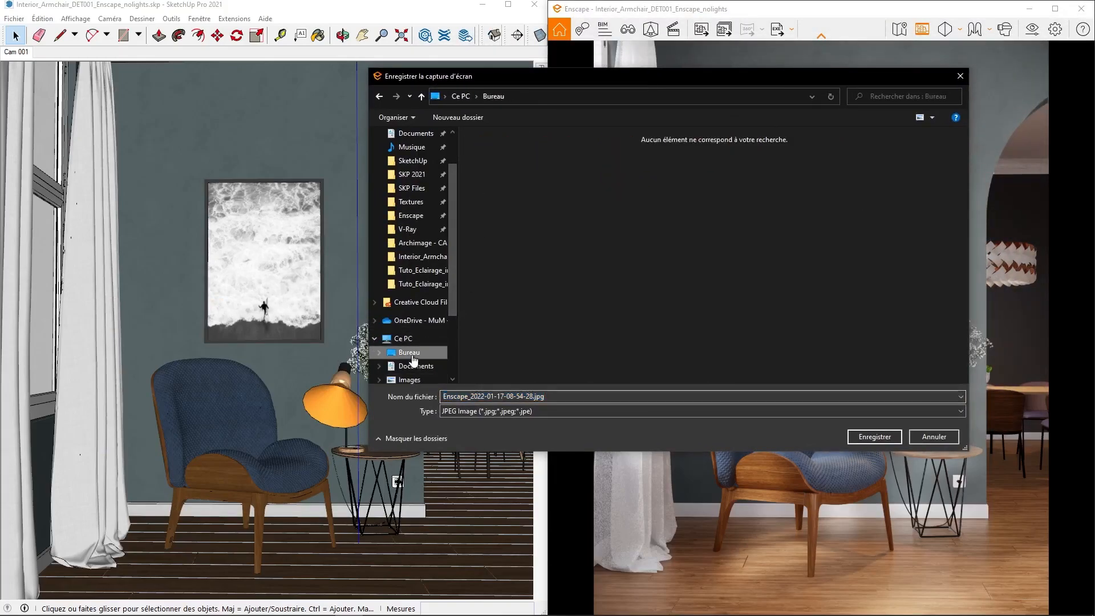
{"action": "left_click", "coordinate": [866, 438]}
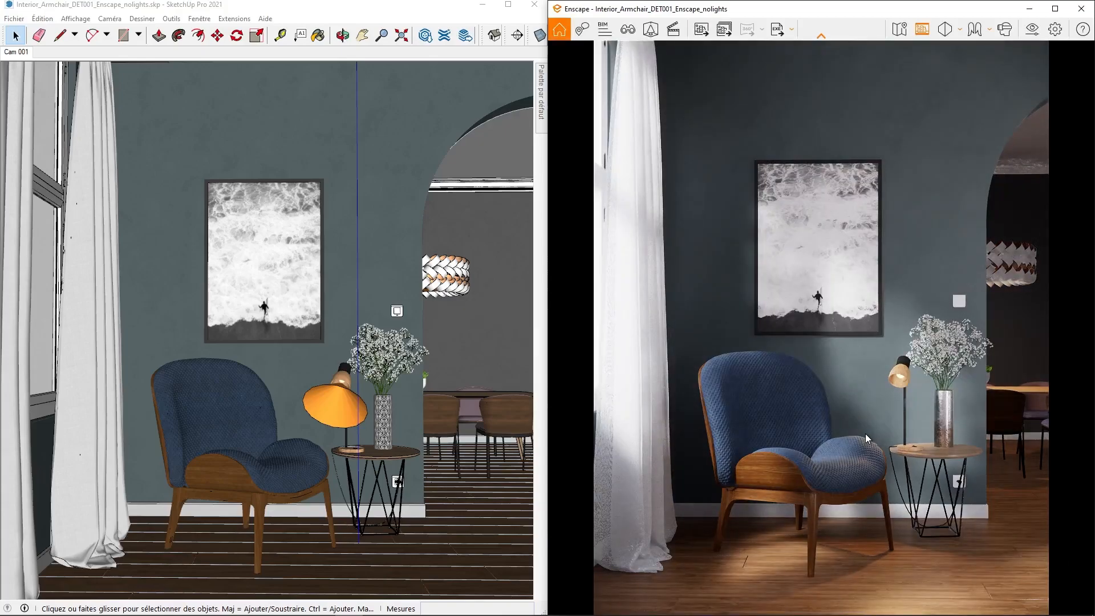
Open the saved render from the Bureau folder in Photos to view it full size, and close the viewer.
{"action": "key", "text": "super+e"}
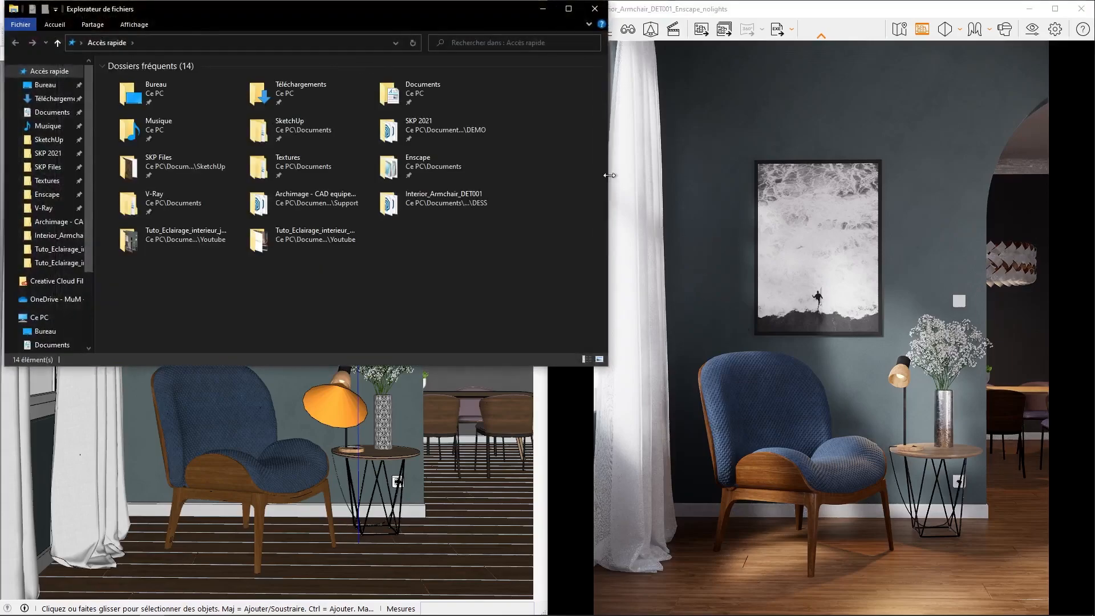
{"action": "left_click_drag", "start_coordinate": [173, 10], "coordinate": [299, 95]}
{"action": "left_click", "coordinate": [178, 168]}
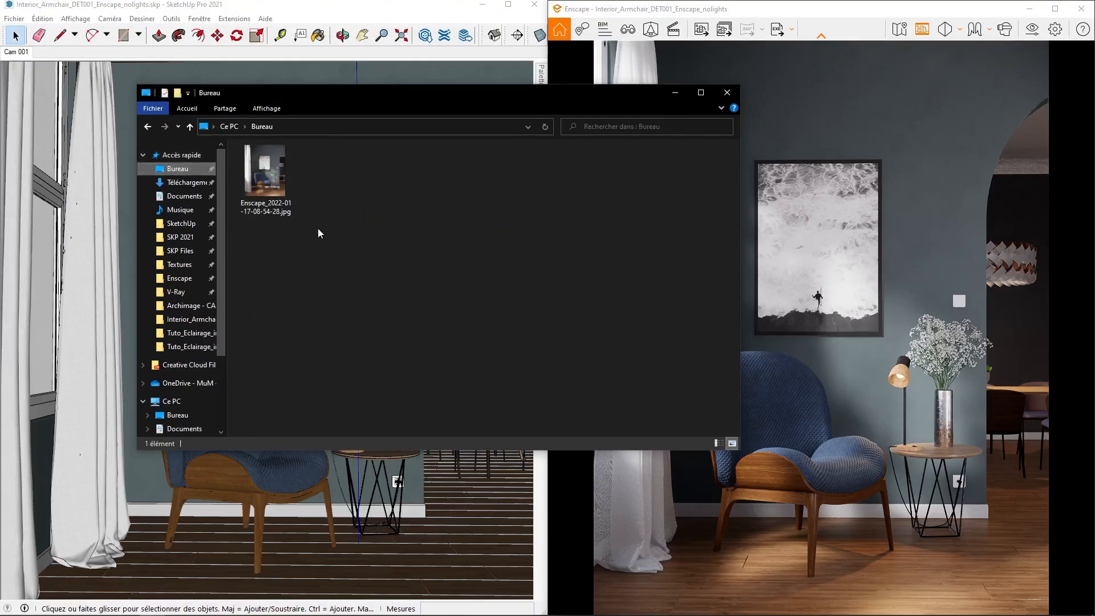
{"action": "left_click", "coordinate": [266, 182]}
{"action": "double_click", "coordinate": [266, 181]}
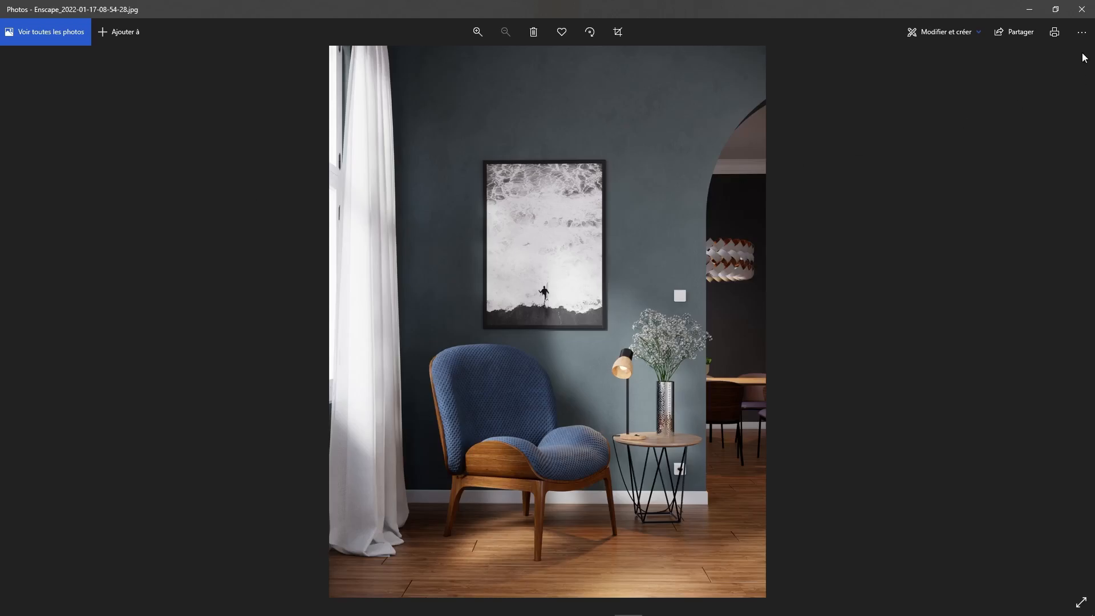
{"action": "left_click", "coordinate": [1081, 9]}
{"action": "right_click", "coordinate": [255, 172]}
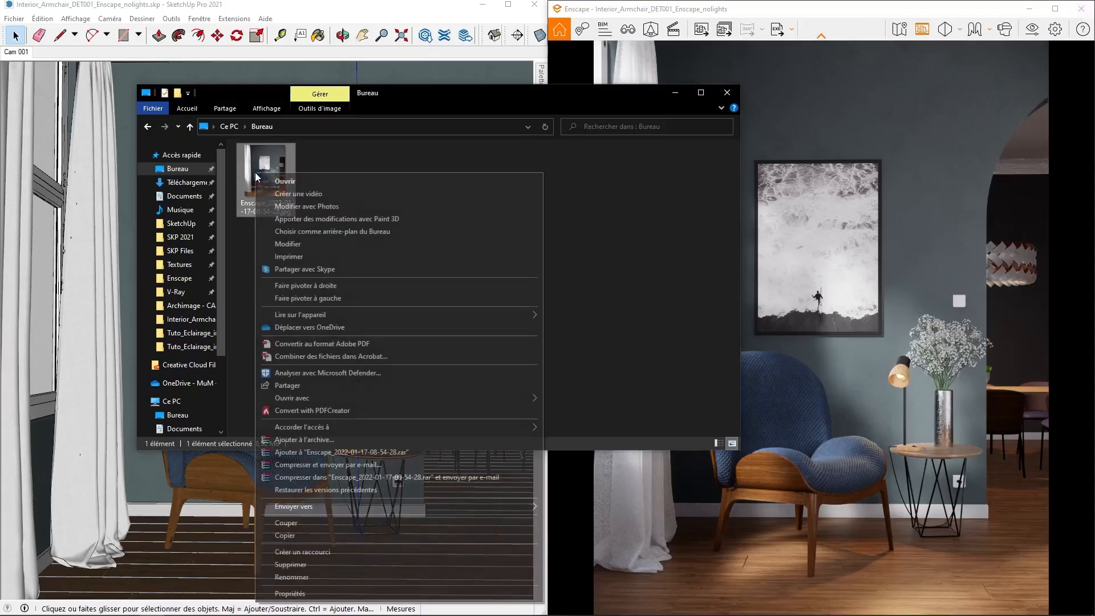
{"action": "mouse_move", "coordinate": [502, 402]}
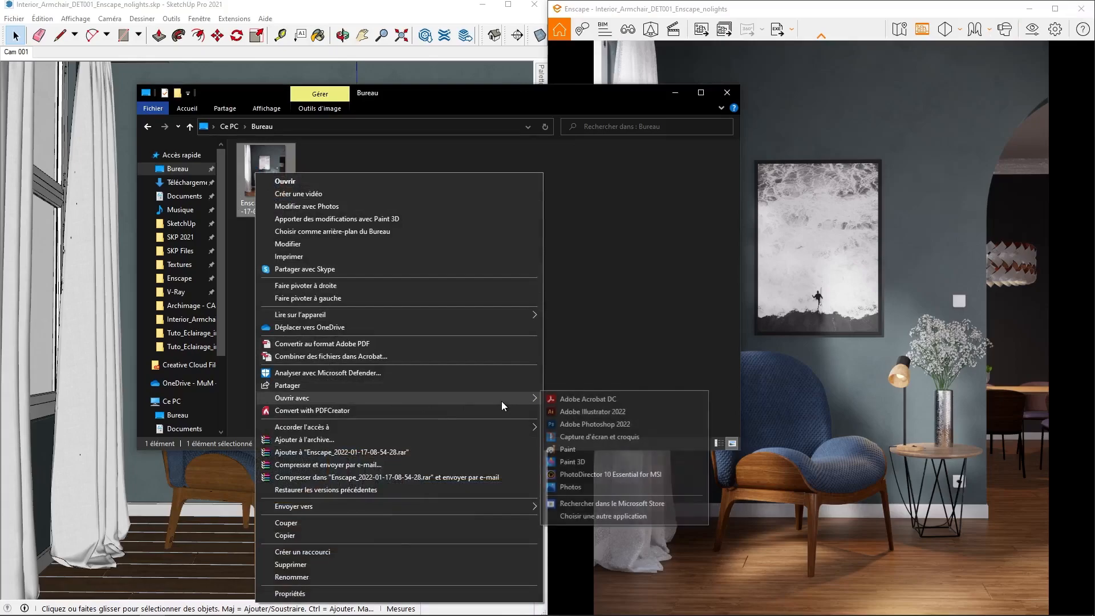
{"action": "left_click", "coordinate": [605, 424]}
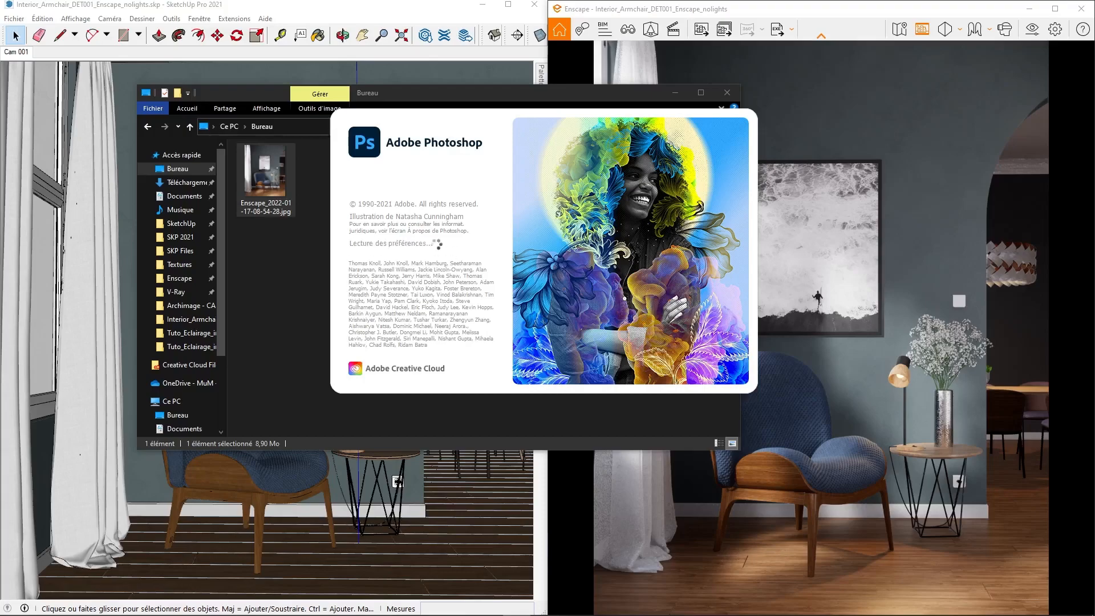
{"action": "double_click", "coordinate": [268, 181]}
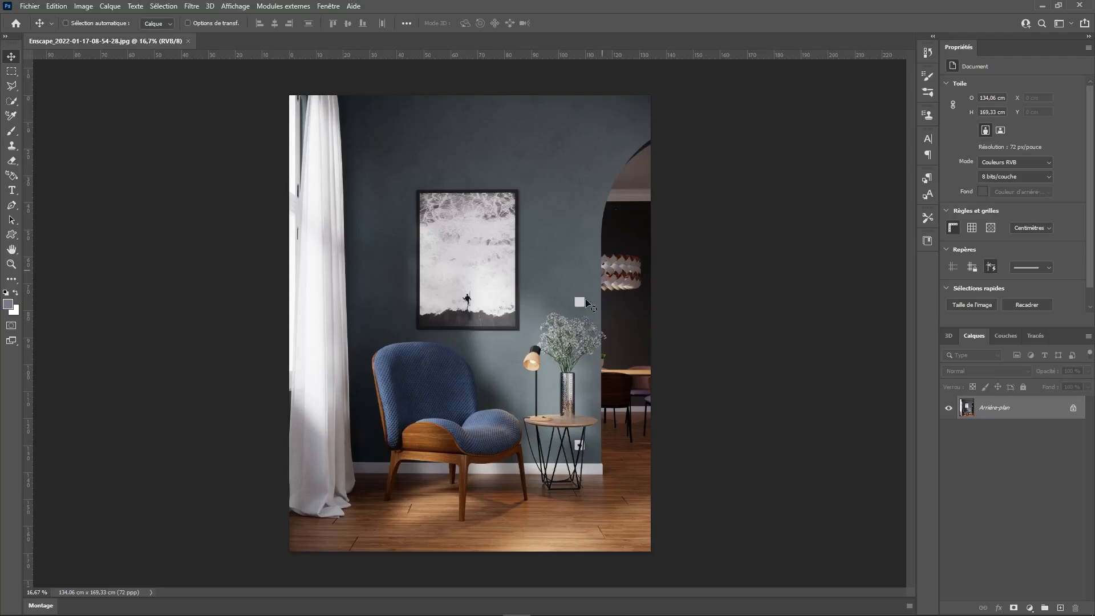
Examine the table lamp and the flowers in the vase at 100 % zoom.
{"action": "left_click", "coordinate": [570, 333], "text": "ctrl+space"}
{"action": "left_click", "coordinate": [576, 341], "text": "ctrl+space"}
{"action": "left_click", "coordinate": [577, 343], "text": "ctrl+space"}
{"action": "left_click", "coordinate": [579, 347], "text": "ctrl+space"}
{"action": "left_click", "coordinate": [579, 351], "text": "ctrl+space"}
{"action": "mouse_move", "coordinate": [582, 354]}
{"action": "left_mouse_down"}
{"action": "mouse_move", "coordinate": [625, 288]}
{"action": "mouse_move", "coordinate": [614, 343]}
{"action": "mouse_move", "coordinate": [599, 342]}
{"action": "left_mouse_up"}
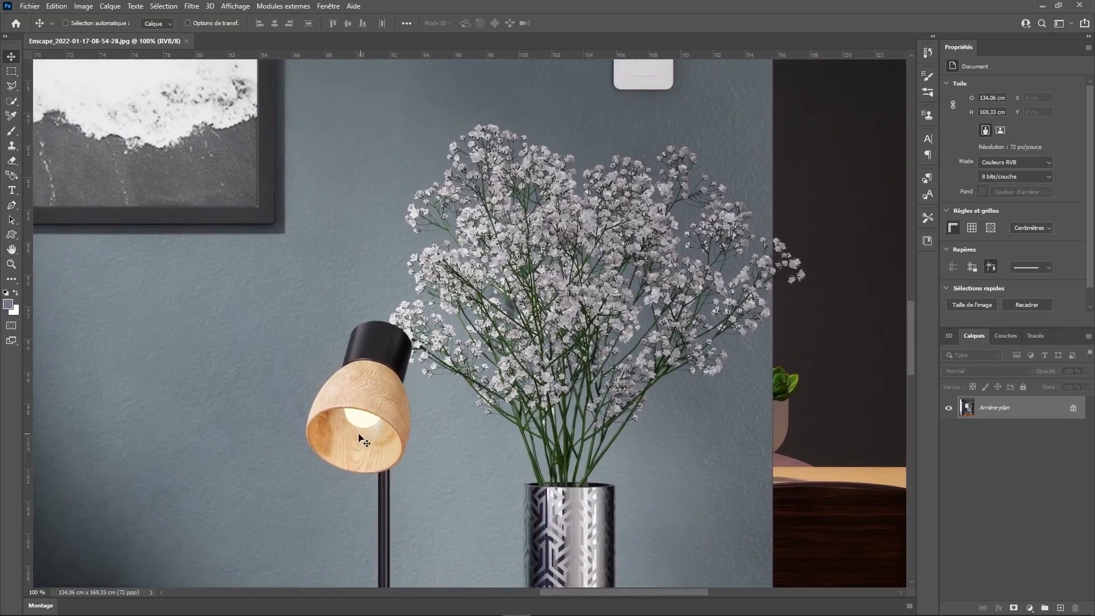
{"action": "left_click_drag", "start_coordinate": [577, 386], "coordinate": [553, 419]}
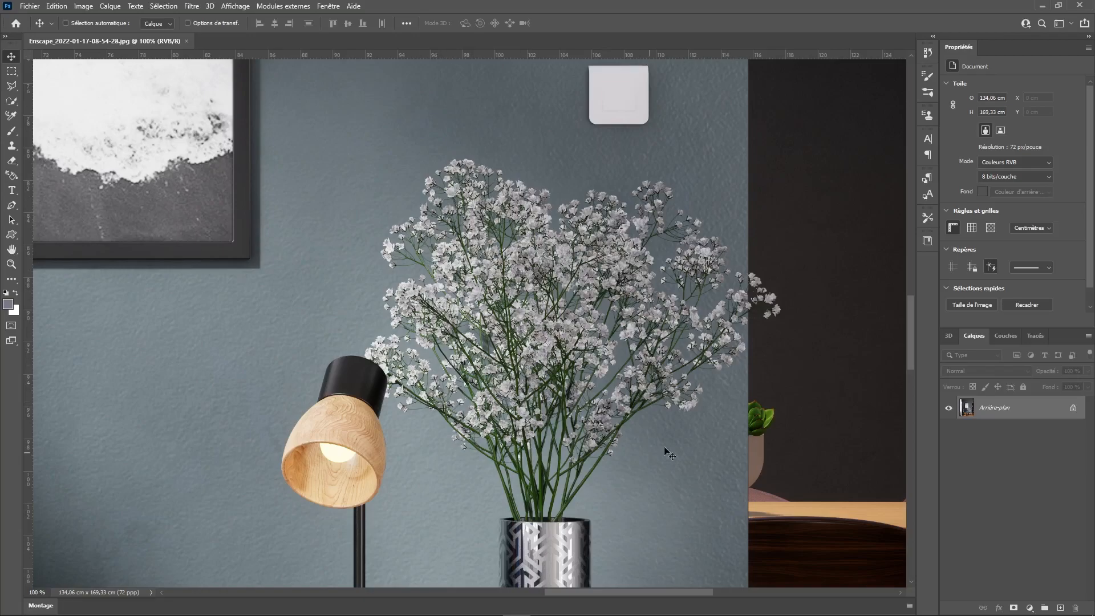
Examine the framed poster and the armchair's fabric and wood at 100 %, and the whole lamp and pendant area at 33.3 %.
{"action": "left_click_drag", "start_coordinate": [317, 357], "coordinate": [448, 443]}
{"action": "left_click_drag", "start_coordinate": [565, 186], "coordinate": [584, 256]}
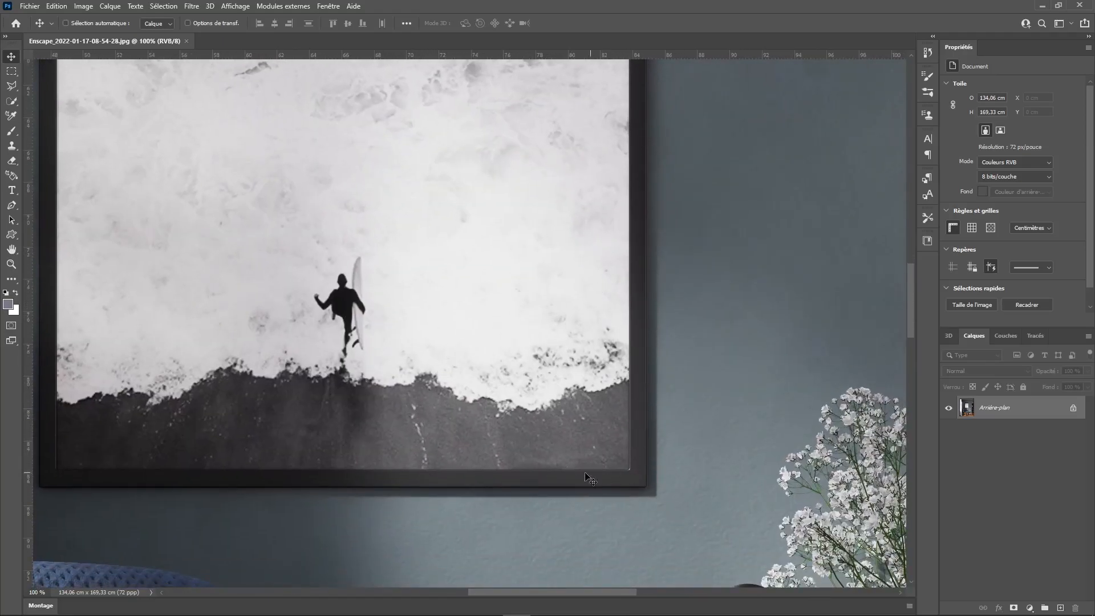
{"action": "left_click_drag", "start_coordinate": [433, 482], "coordinate": [520, 316]}
{"action": "left_click_drag", "start_coordinate": [557, 517], "coordinate": [437, 349]}
{"action": "left_click_drag", "start_coordinate": [534, 454], "coordinate": [543, 245]}
{"action": "left_click_drag", "start_coordinate": [185, 318], "coordinate": [687, 286]}
{"action": "left_click_drag", "start_coordinate": [362, 188], "coordinate": [459, 218]}
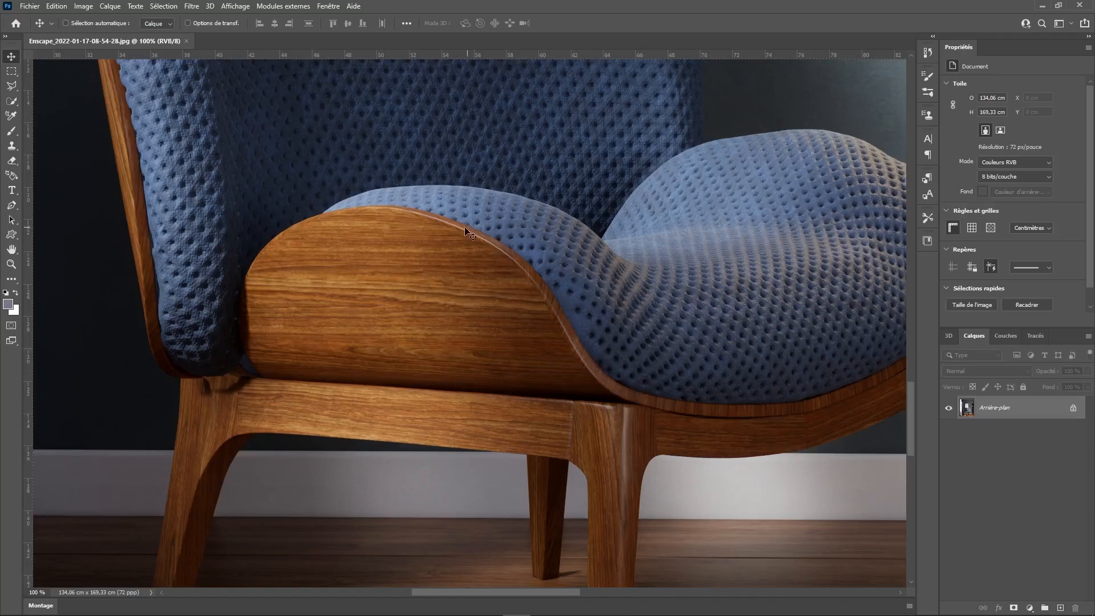
{"action": "scroll", "coordinate": [540, 299], "scroll_direction": "down", "scroll_amount": 3, "text": "alt"}
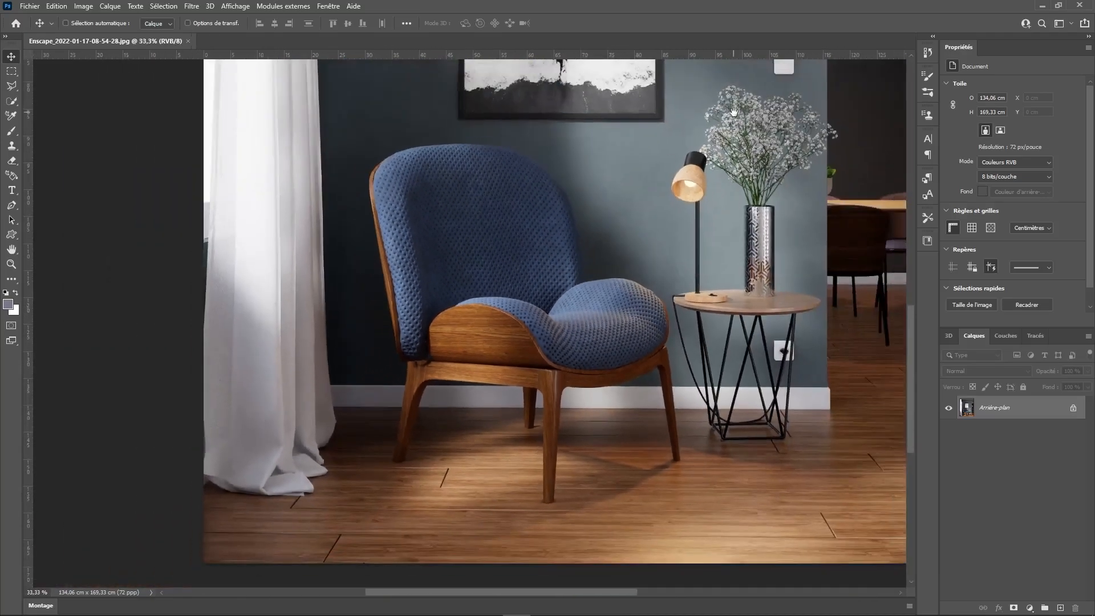
{"action": "left_click_drag", "start_coordinate": [735, 112], "coordinate": [453, 351]}
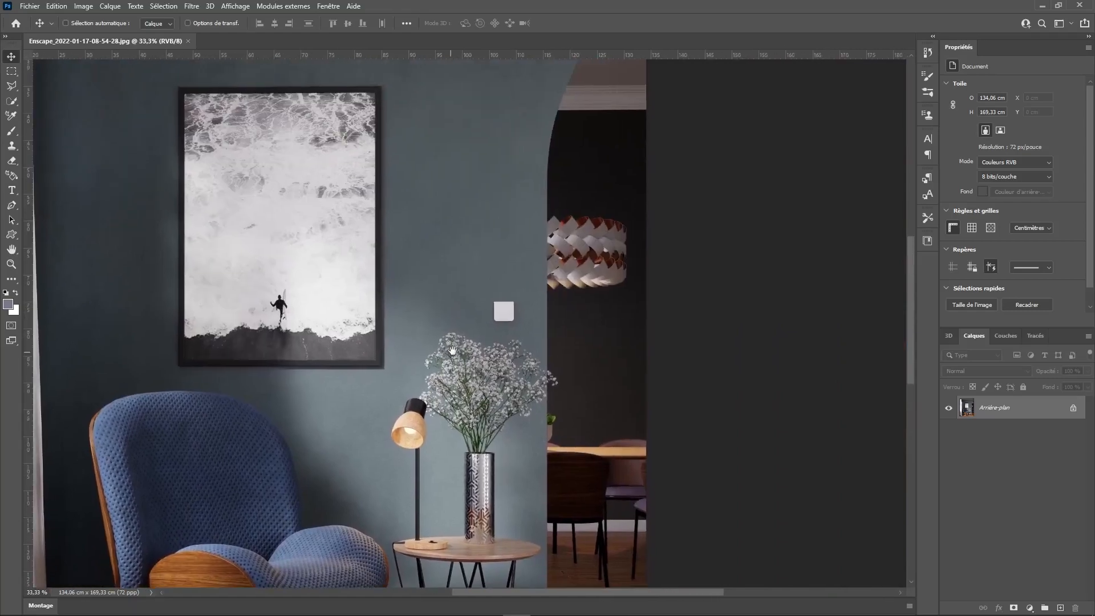
Open the render in the Camera Raw filter and expand only its basic adjustments.
{"action": "scroll", "coordinate": [496, 340], "scroll_direction": "up", "scroll_amount": 3}
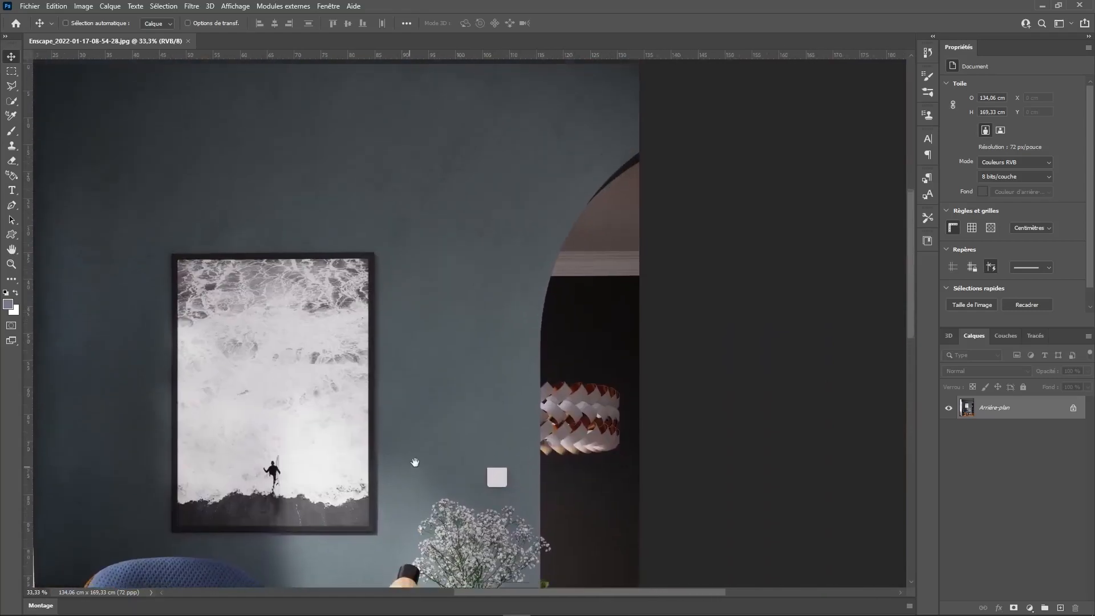
{"action": "scroll", "coordinate": [411, 468], "scroll_direction": "down", "scroll_amount": 3, "text": "alt"}
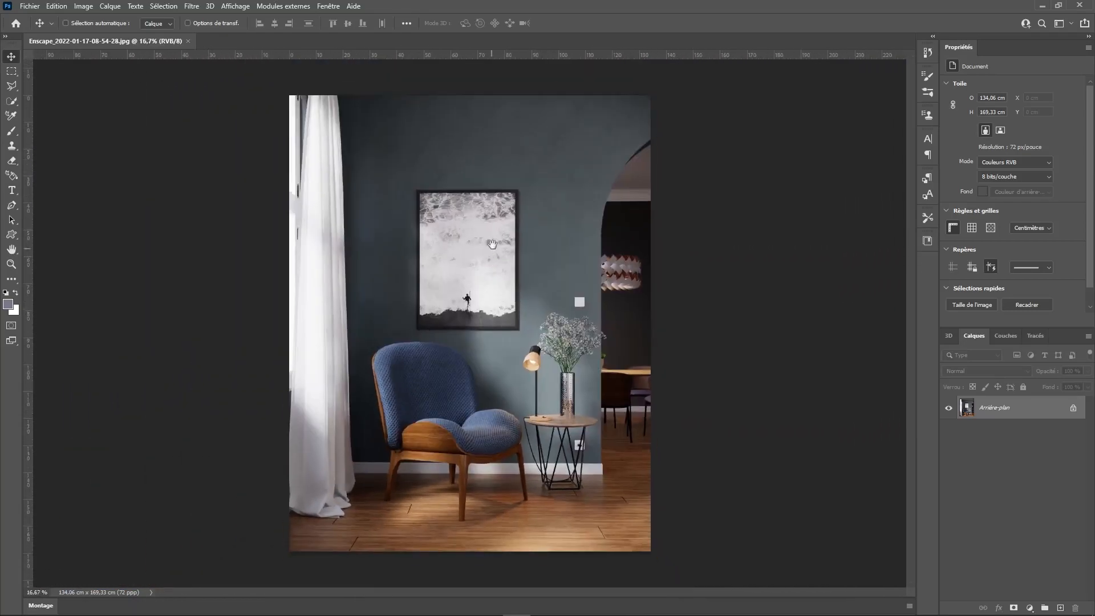
{"action": "right_click", "coordinate": [496, 239]}
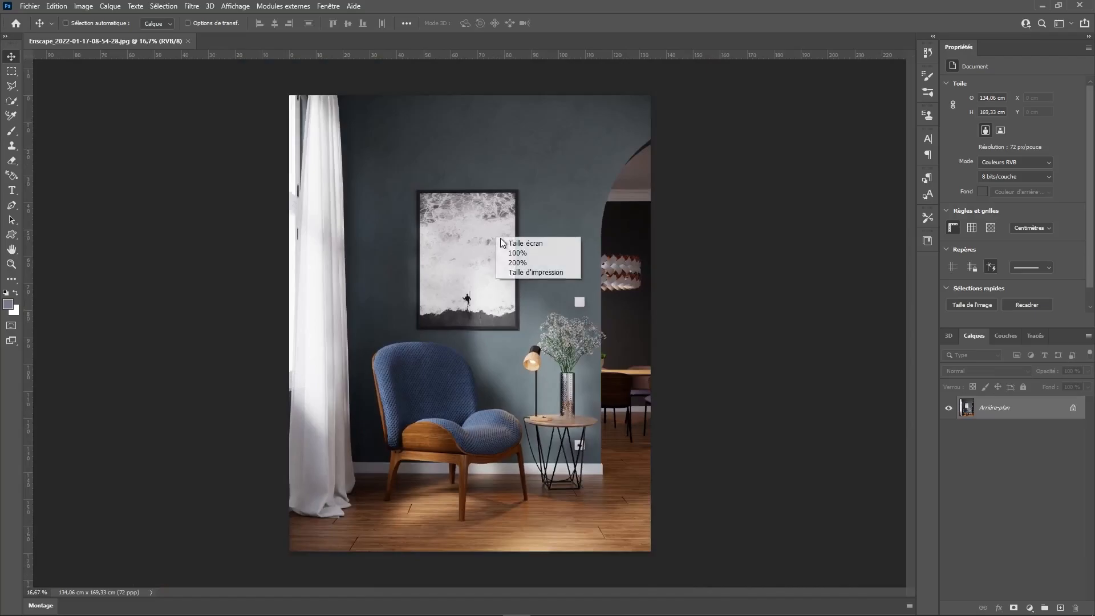
{"action": "left_click", "coordinate": [514, 242]}
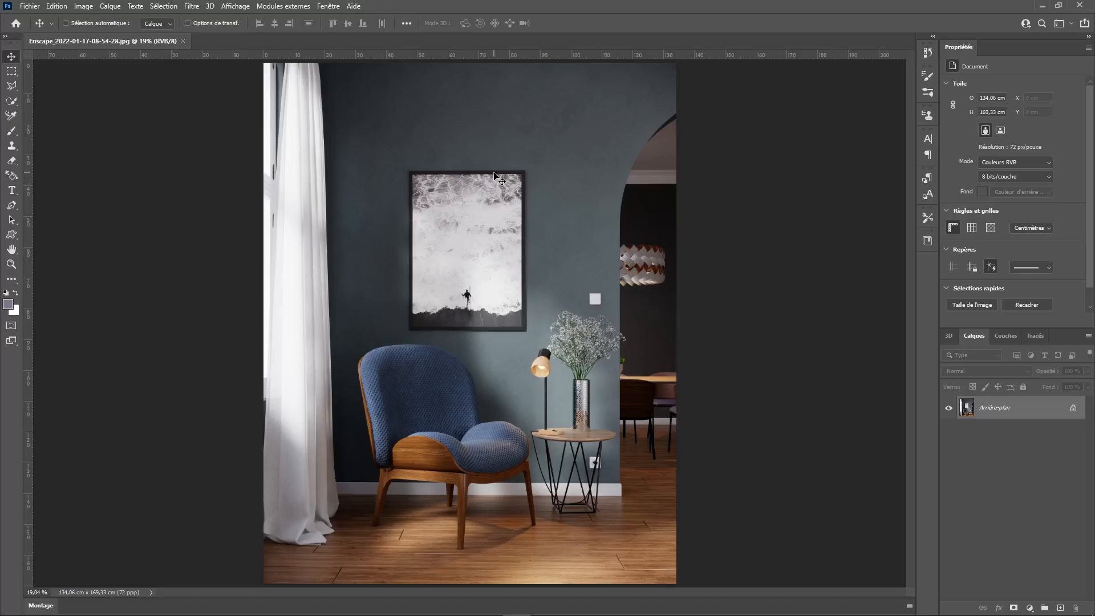
{"action": "left_click", "coordinate": [193, 7]}
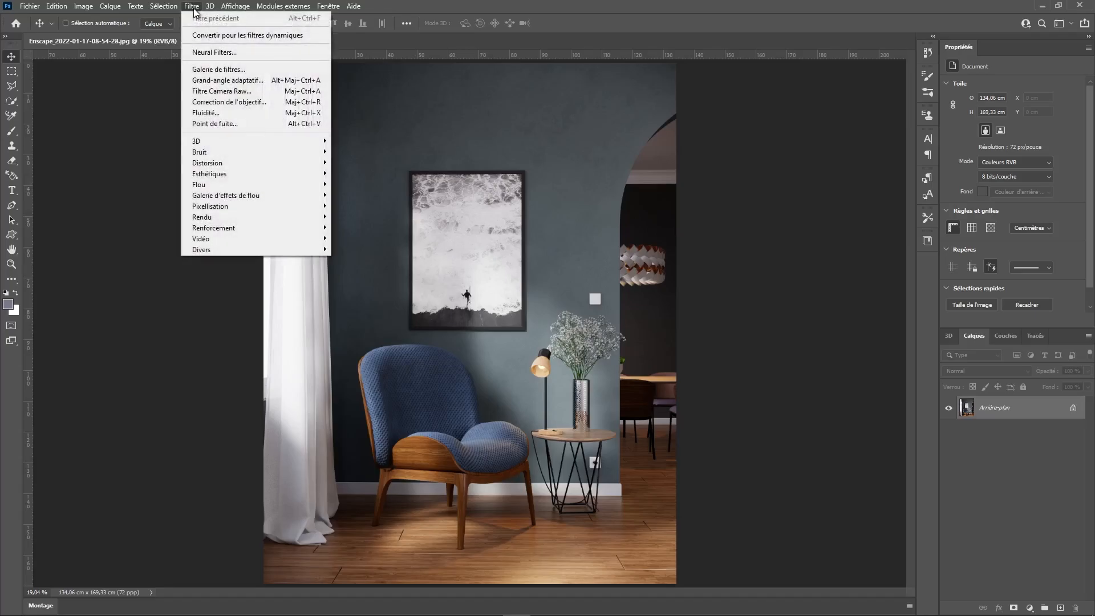
{"action": "left_click", "coordinate": [226, 93]}
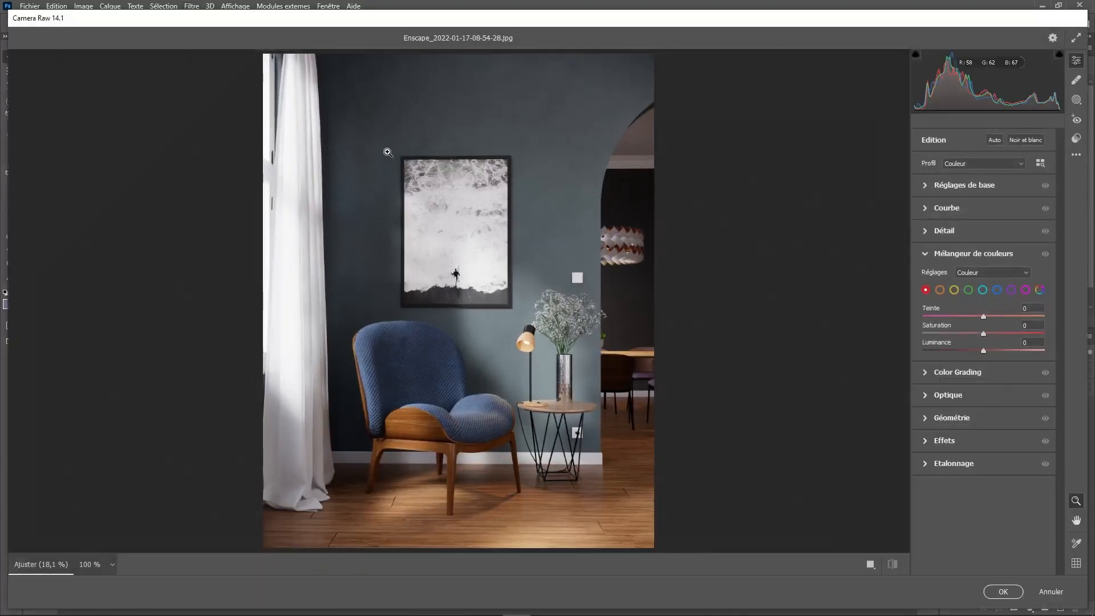
{"action": "left_click", "coordinate": [942, 254]}
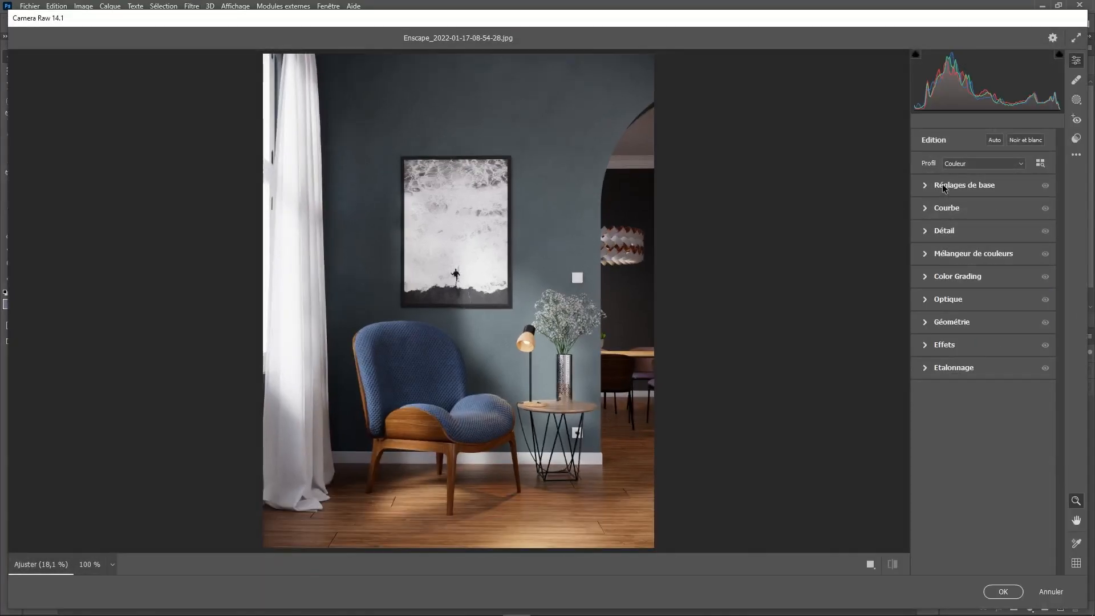
{"action": "left_click", "coordinate": [943, 184]}
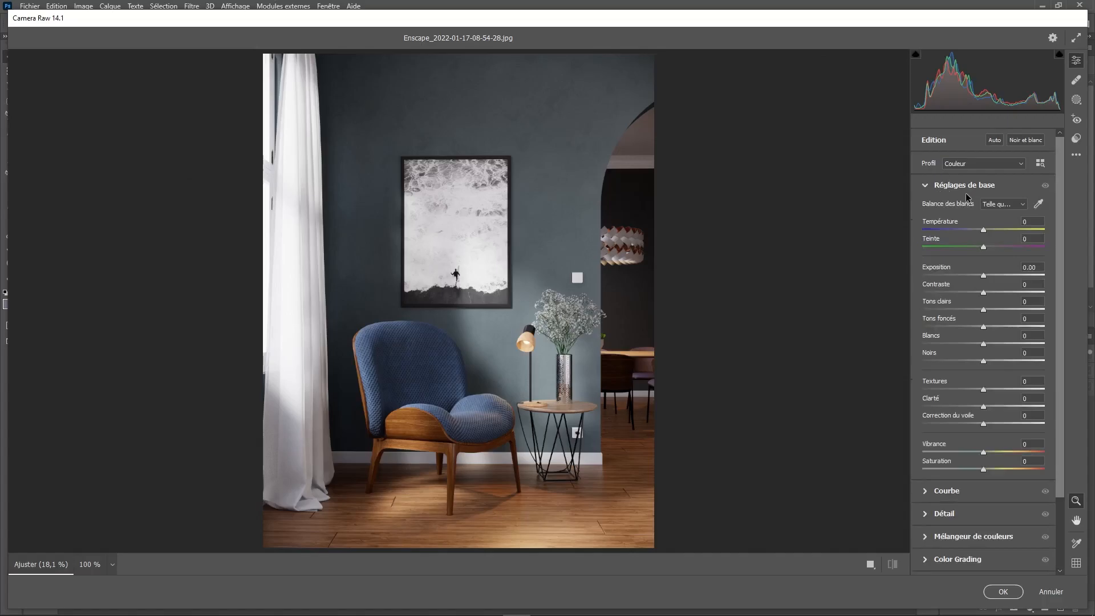
Set the colour temperature to +5, tint to +2, exposure to +0.10 and contrast to +4.
{"action": "left_click_drag", "start_coordinate": [983, 231], "coordinate": [987, 231]}
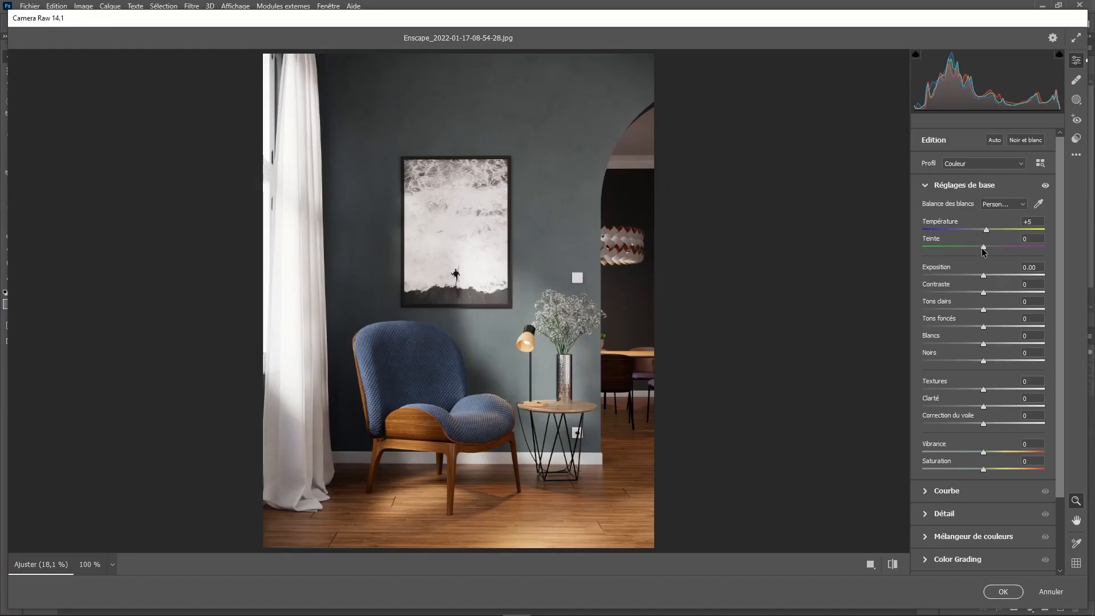
{"action": "left_click_drag", "start_coordinate": [983, 249], "coordinate": [985, 248]}
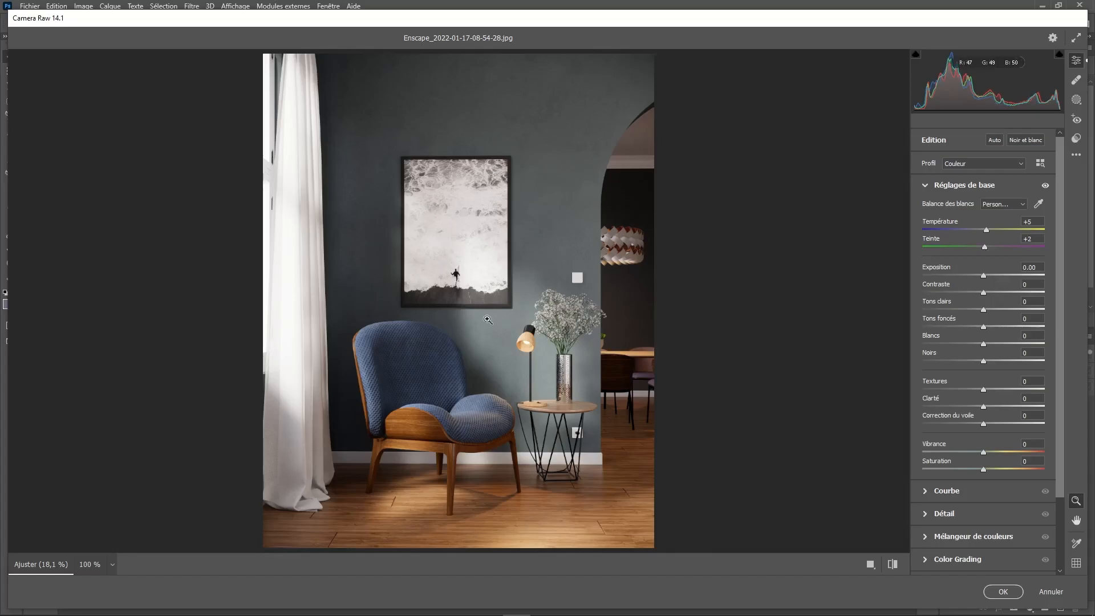
{"action": "left_click_drag", "start_coordinate": [984, 276], "coordinate": [985, 294]}
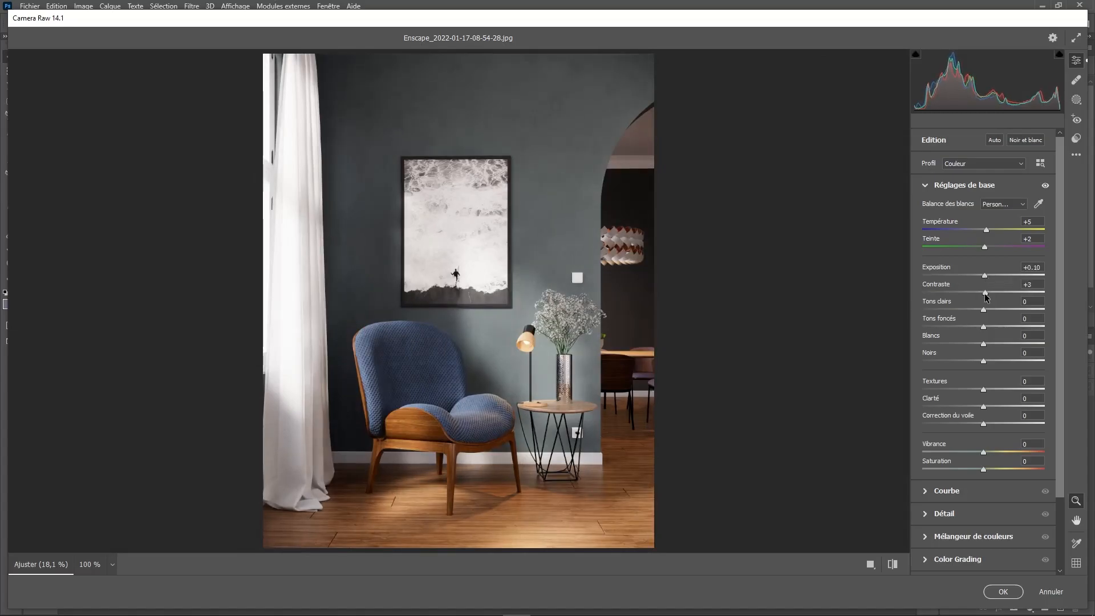
Lower the highlights to -40, checking the framed poster at 100 % while adjusting.
{"action": "mouse_move", "coordinate": [984, 309]}
{"action": "left_mouse_down"}
{"action": "mouse_move", "coordinate": [968, 314]}
{"action": "mouse_move", "coordinate": [993, 316]}
{"action": "mouse_move", "coordinate": [967, 317]}
{"action": "mouse_move", "coordinate": [983, 318]}
{"action": "left_mouse_up"}
{"action": "left_click_drag", "start_coordinate": [981, 312], "coordinate": [960, 316]}
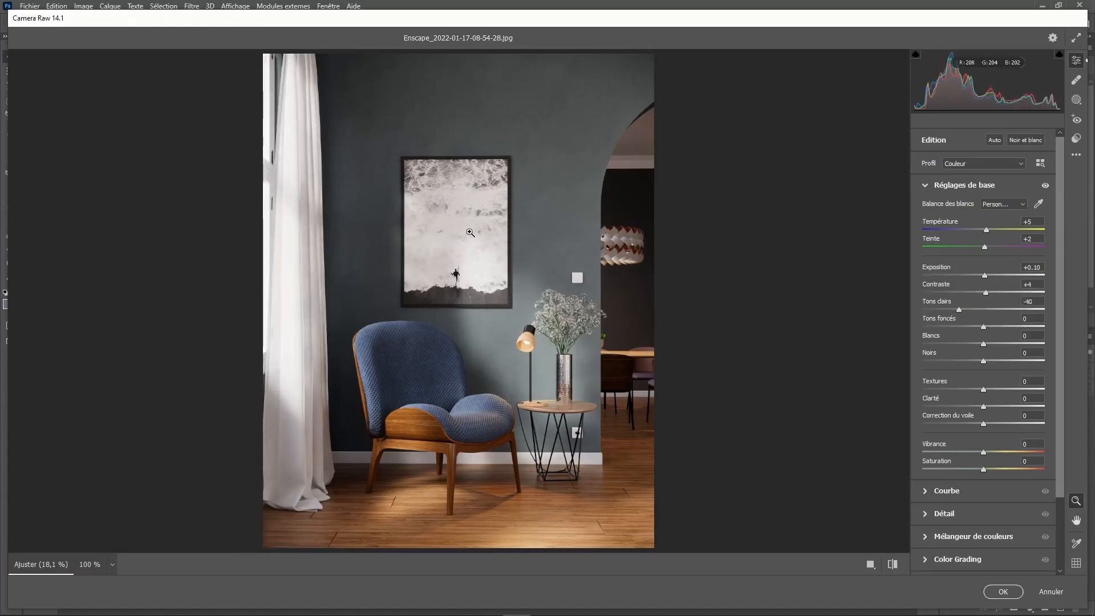
{"action": "left_click", "coordinate": [435, 234]}
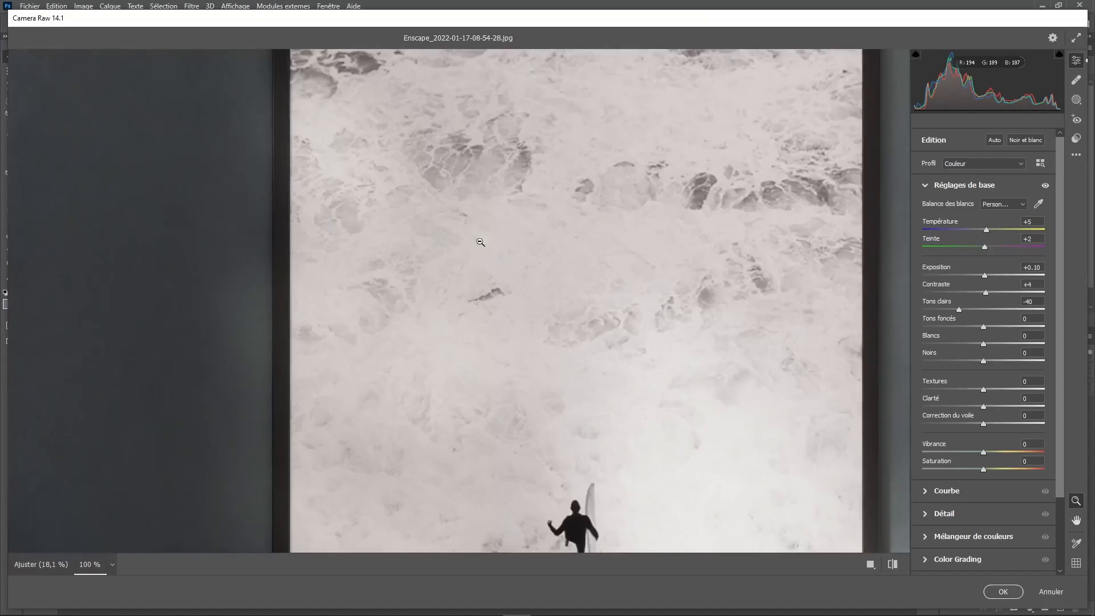
{"action": "left_click", "coordinate": [986, 310]}
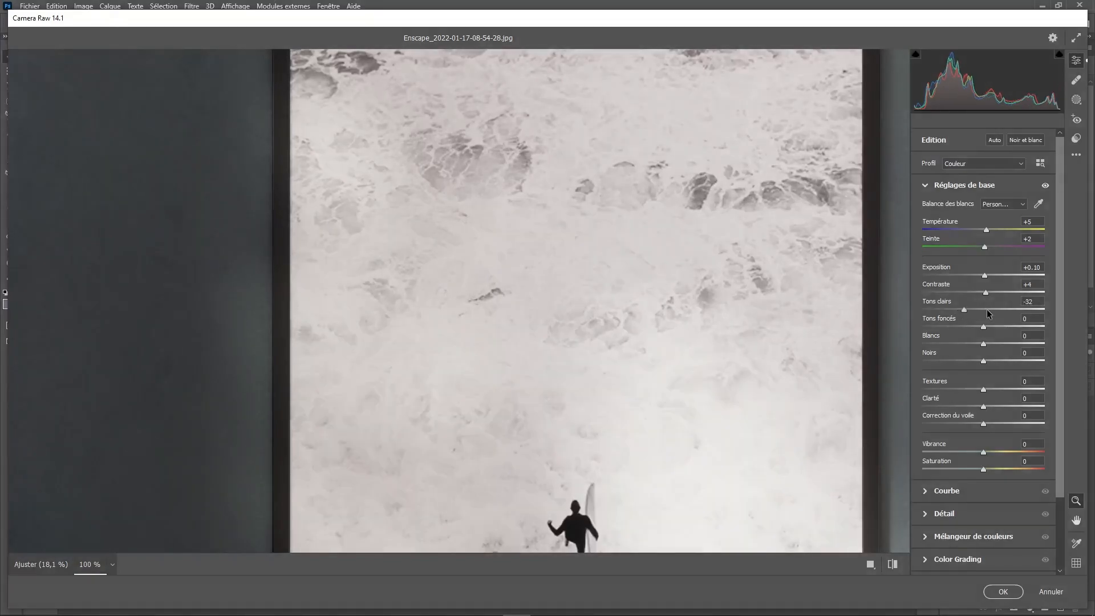
{"action": "key", "text": "Up"}
{"action": "key", "text": "Tab"}
{"action": "left_click", "coordinate": [958, 310]}
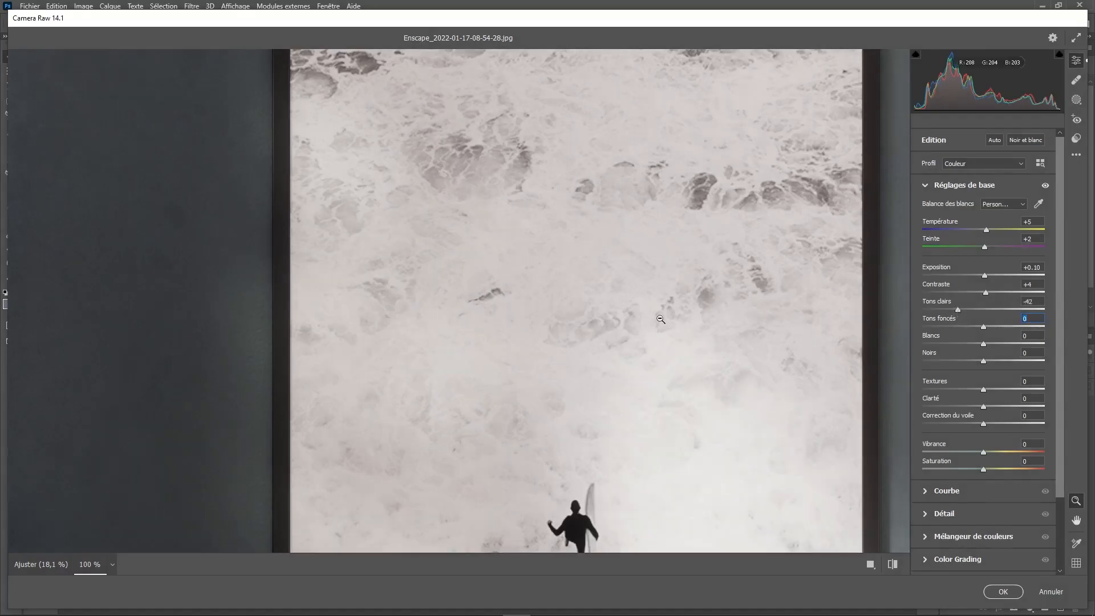
{"action": "left_click", "coordinate": [587, 317]}
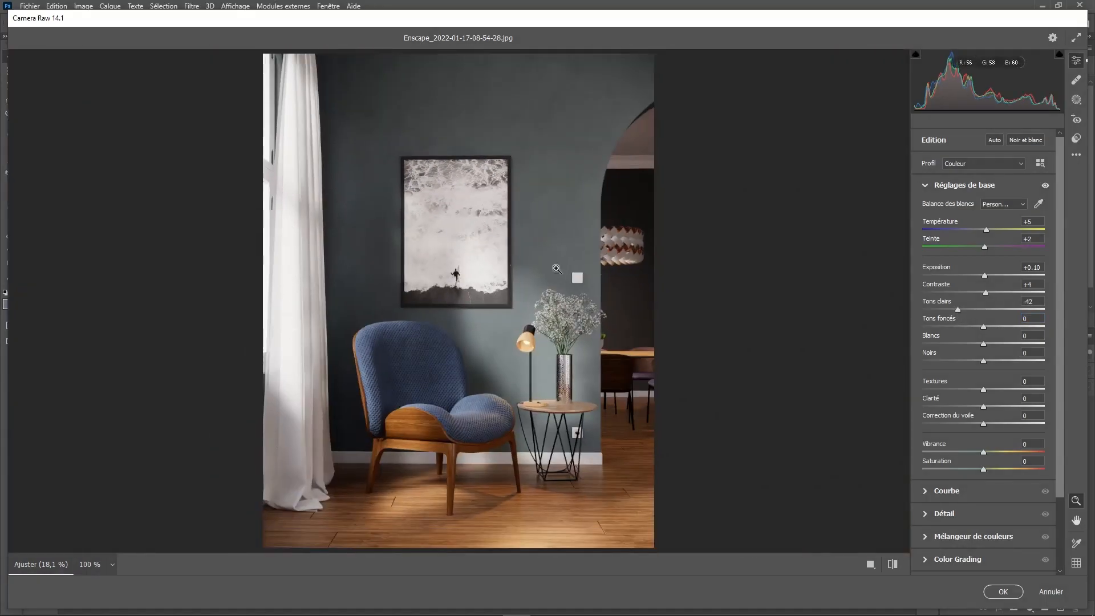
{"action": "left_click", "coordinate": [958, 311]}
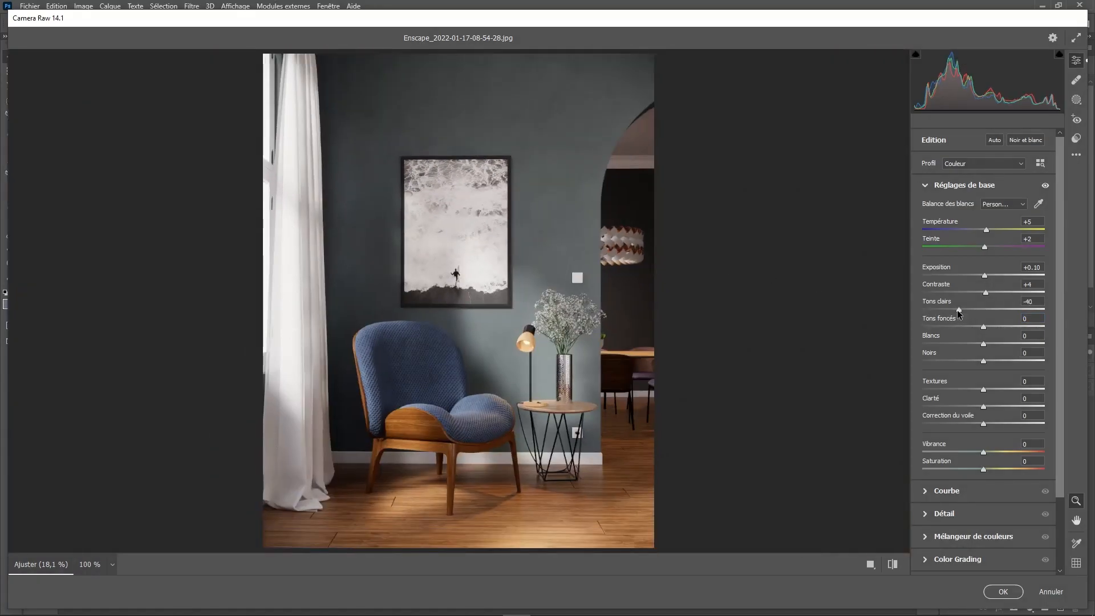
Set the shadows to +10 and the whites to -10, leaving the blacks at 0.
{"action": "left_click_drag", "start_coordinate": [985, 329], "coordinate": [989, 328]}
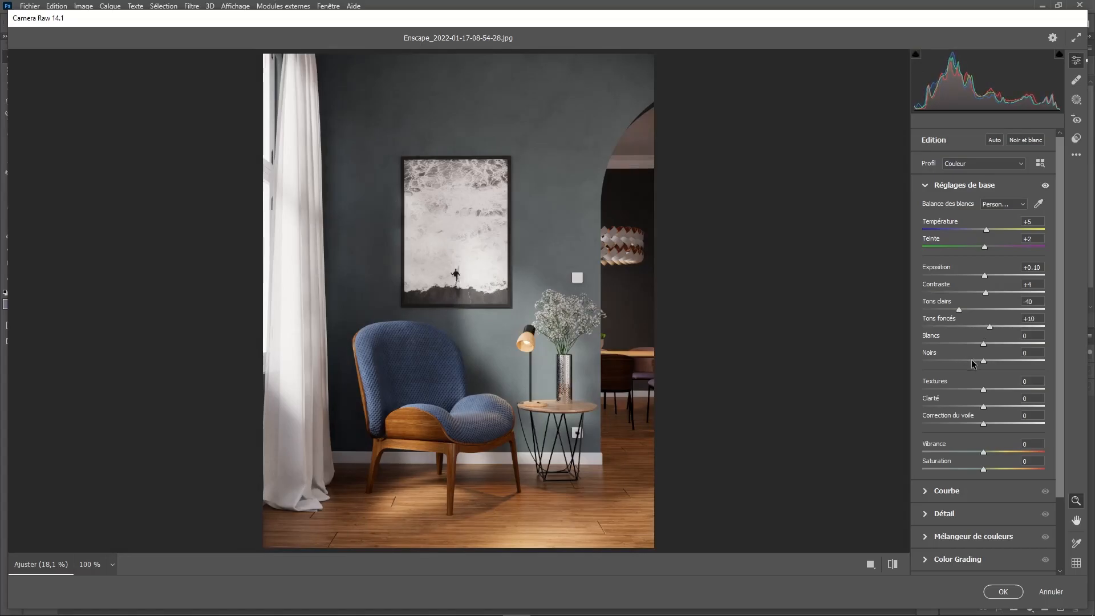
{"action": "mouse_move", "coordinate": [985, 345]}
{"action": "left_mouse_down"}
{"action": "mouse_move", "coordinate": [958, 347]}
{"action": "mouse_move", "coordinate": [998, 345]}
{"action": "mouse_move", "coordinate": [958, 348]}
{"action": "mouse_move", "coordinate": [978, 350]}
{"action": "left_mouse_up"}
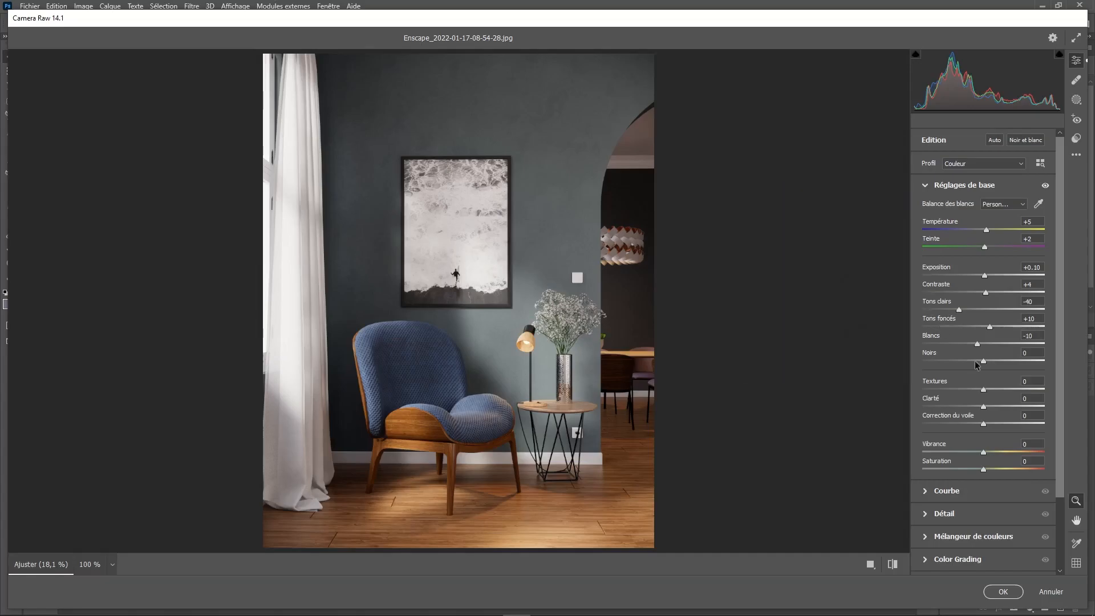
{"action": "left_click_drag", "start_coordinate": [983, 361], "coordinate": [1028, 360]}
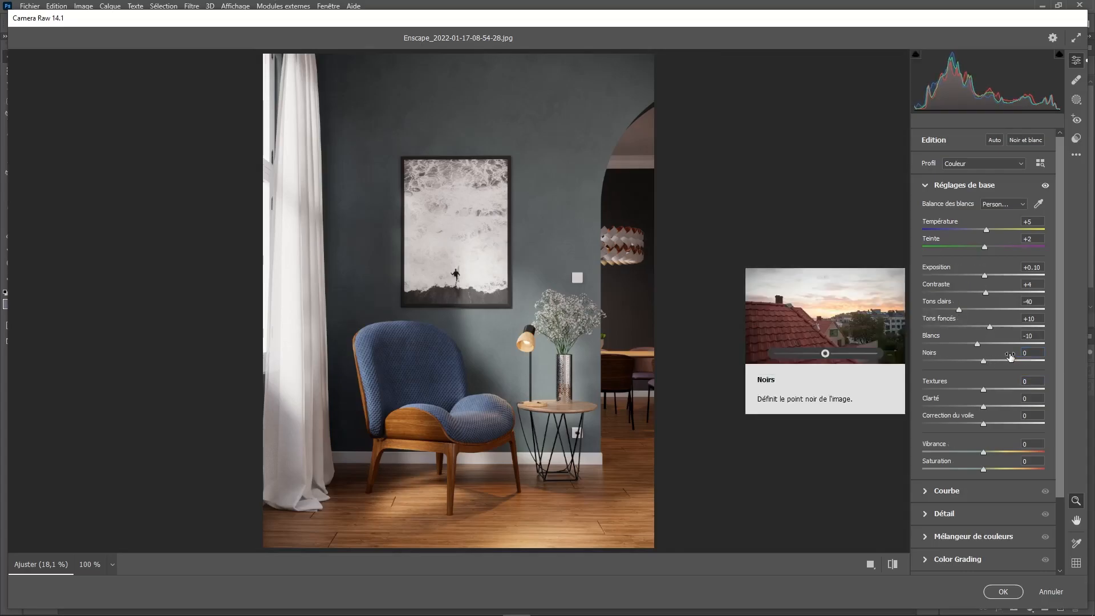
Set the texture to +15 and compare the armchair before and after the adjustments at 100 %.
{"action": "mouse_move", "coordinate": [984, 390]}
{"action": "left_mouse_down"}
{"action": "mouse_move", "coordinate": [1005, 388]}
{"action": "mouse_move", "coordinate": [981, 389]}
{"action": "mouse_move", "coordinate": [991, 389]}
{"action": "left_mouse_up"}
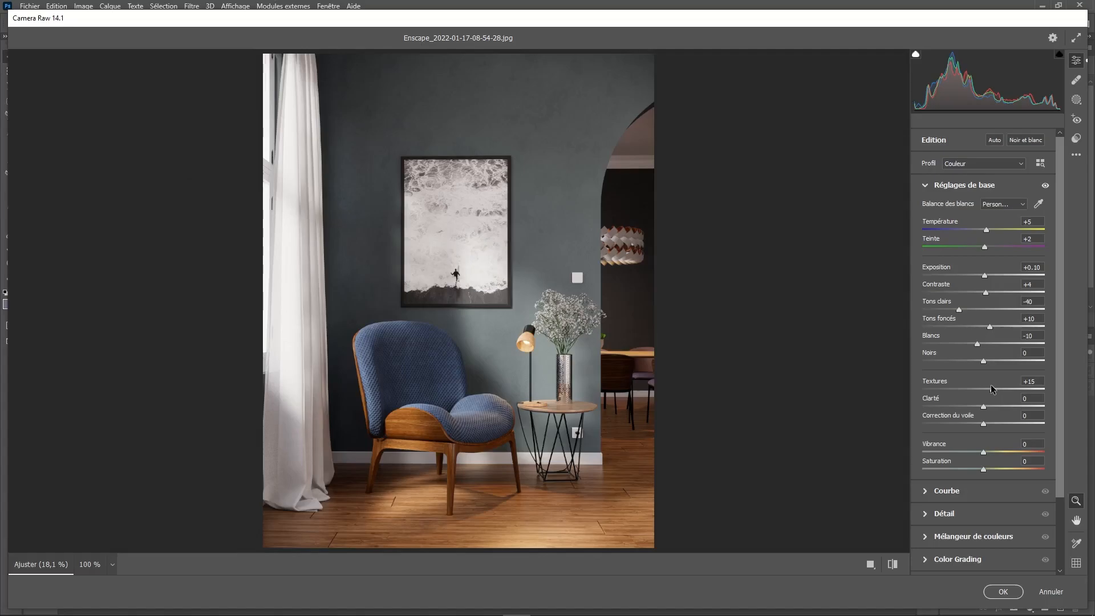
{"action": "left_click", "coordinate": [406, 407]}
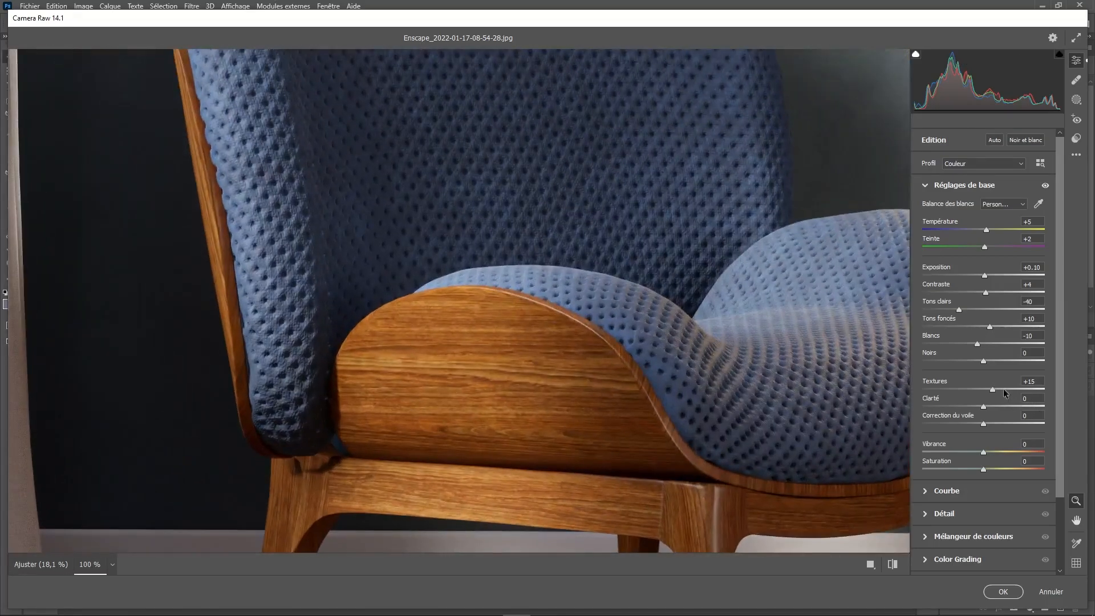
{"action": "left_click", "coordinate": [889, 569]}
{"action": "left_click", "coordinate": [889, 570]}
{"action": "left_click", "coordinate": [889, 570]}
{"action": "left_click", "coordinate": [890, 570]}
{"action": "left_click", "coordinate": [893, 566]}
{"action": "left_click", "coordinate": [893, 567]}
{"action": "left_click", "coordinate": [894, 567]}
{"action": "left_click", "coordinate": [894, 566]}
{"action": "left_click", "coordinate": [537, 290]}
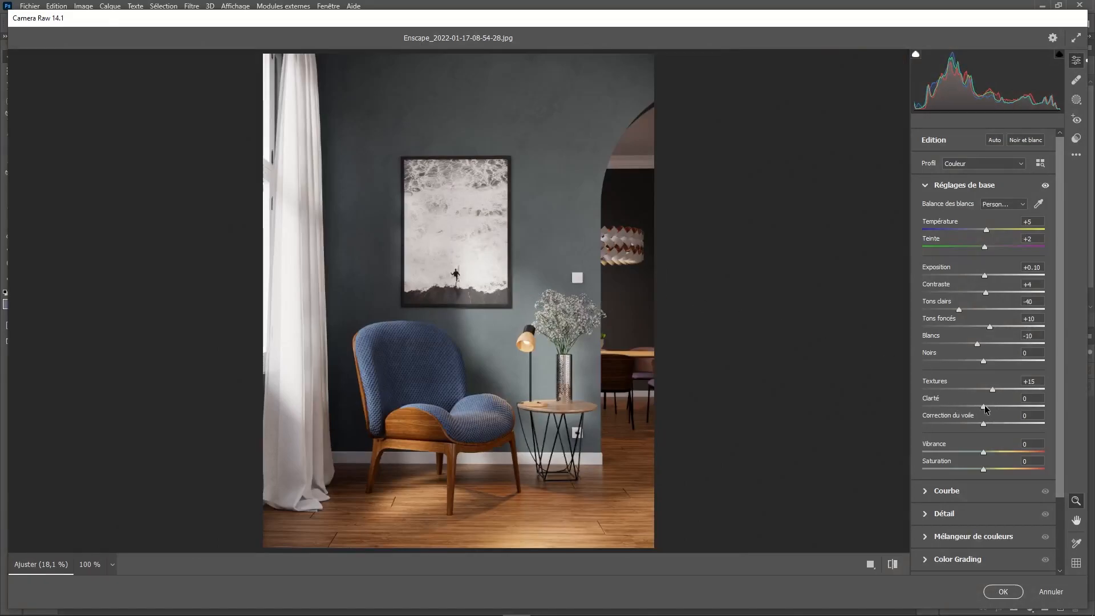
Set the clarity and dehaze to +3 each and the saturation to -10.
{"action": "mouse_move", "coordinate": [985, 409]}
{"action": "left_mouse_down"}
{"action": "mouse_move", "coordinate": [971, 408]}
{"action": "mouse_move", "coordinate": [985, 407]}
{"action": "mouse_move", "coordinate": [987, 428]}
{"action": "mouse_move", "coordinate": [1042, 417]}
{"action": "mouse_move", "coordinate": [958, 425]}
{"action": "mouse_move", "coordinate": [986, 427]}
{"action": "left_mouse_up"}
{"action": "left_click", "coordinate": [413, 443]}
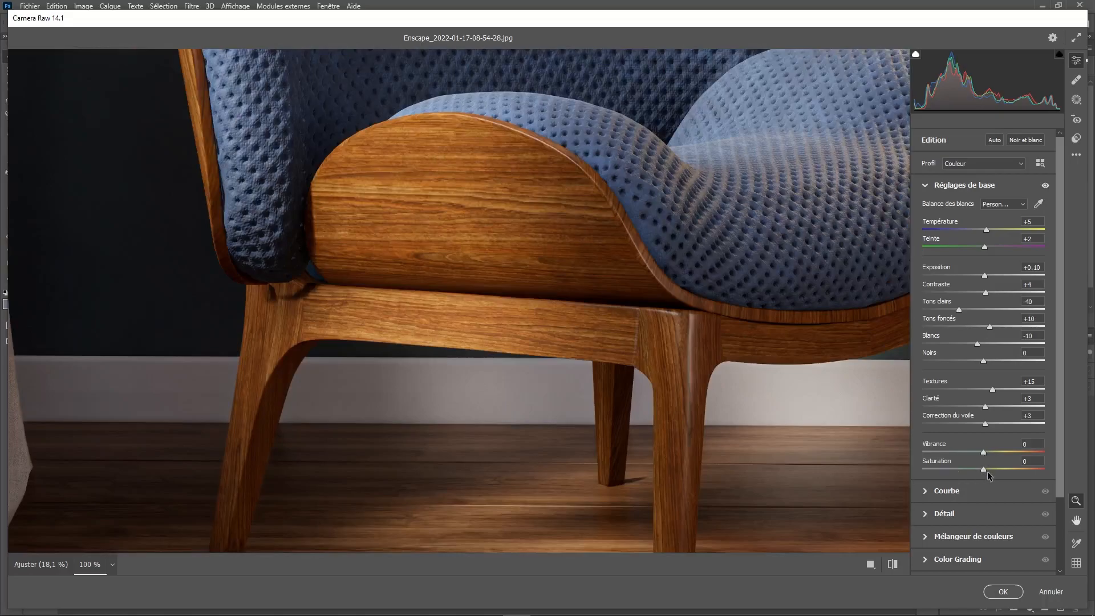
{"action": "left_click_drag", "start_coordinate": [984, 470], "coordinate": [978, 469]}
{"action": "left_click", "coordinate": [587, 362]}
Compare the whole image with its default settings and apply the Camera Raw adjustments.
{"action": "left_click", "coordinate": [892, 565]}
{"action": "left_click", "coordinate": [893, 566]}
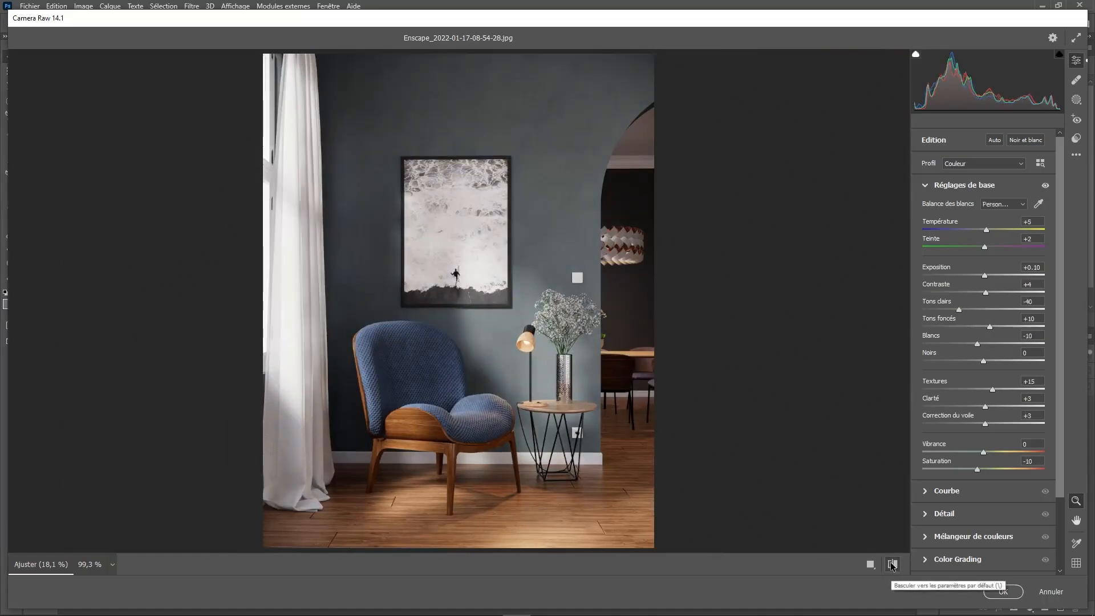
{"action": "left_click", "coordinate": [893, 564]}
{"action": "left_click", "coordinate": [893, 565]}
{"action": "left_click", "coordinate": [893, 565]}
{"action": "left_click", "coordinate": [893, 565]}
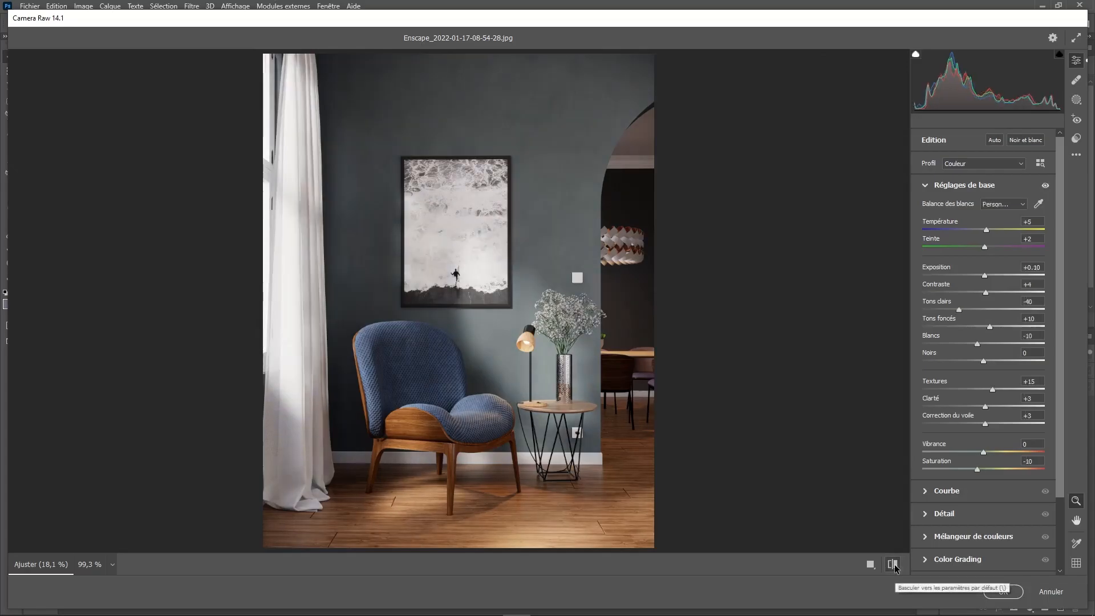
{"action": "left_click", "coordinate": [1003, 591]}
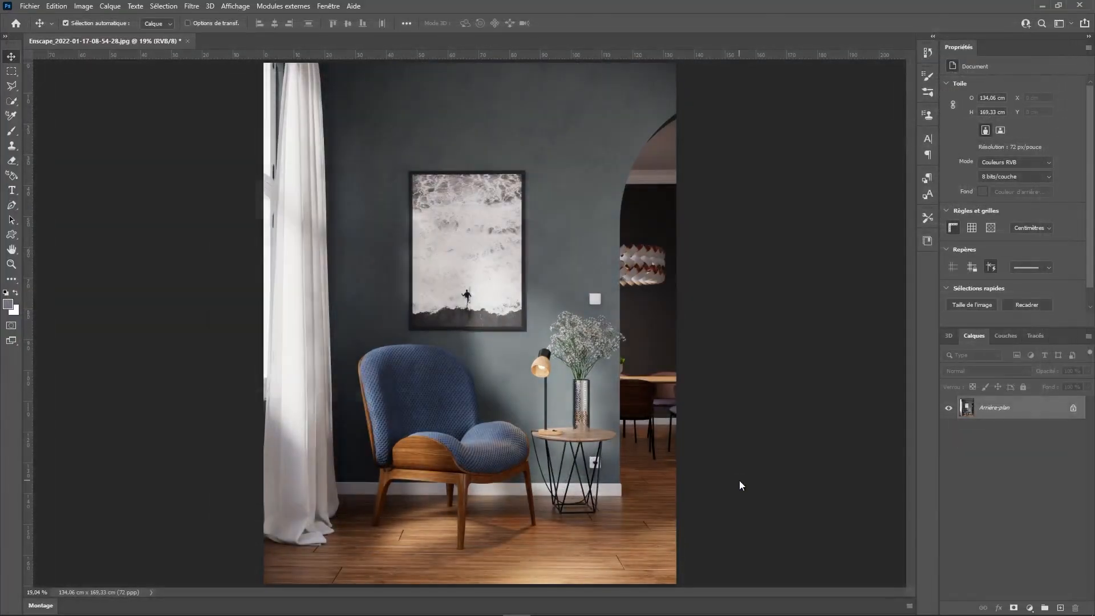
{"action": "key", "text": "ctrl+alt+s"}
{"action": "left_click", "coordinate": [386, 401]}
{"action": "key", "text": "BackSpace"}
{"action": "key", "text": "BackSpace"}
{"action": "key", "text": "BackSpace"}
{"action": "key", "text": "BackSpace"}
{"action": "key", "text": "BackSpace"}
{"action": "key", "text": "BackSpace"}
{"action": "type", "text": "_PP"}
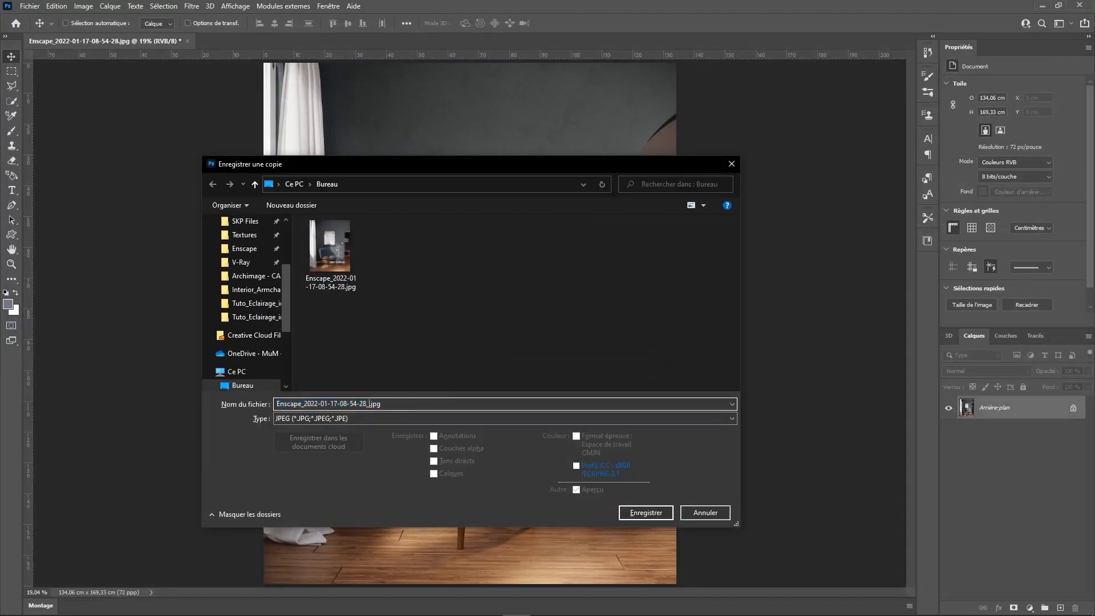
{"action": "key", "text": "Return"}
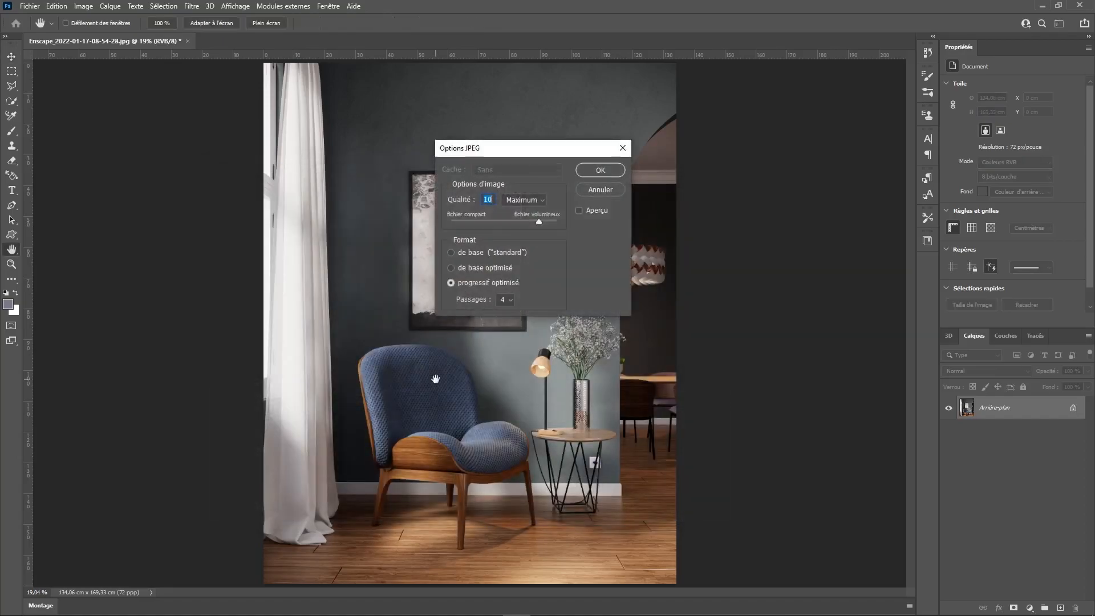
{"action": "key", "text": "Return"}
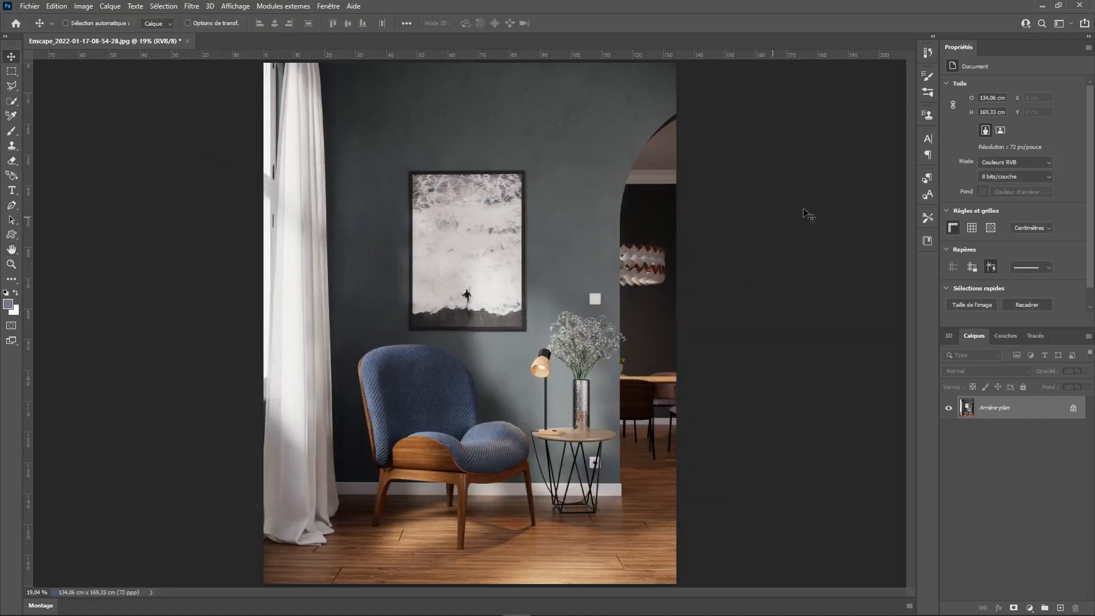
Close the original image without saving its changes and exit Photoshop.
{"action": "left_click", "coordinate": [1080, 6]}
{"action": "left_click", "coordinate": [564, 232]}
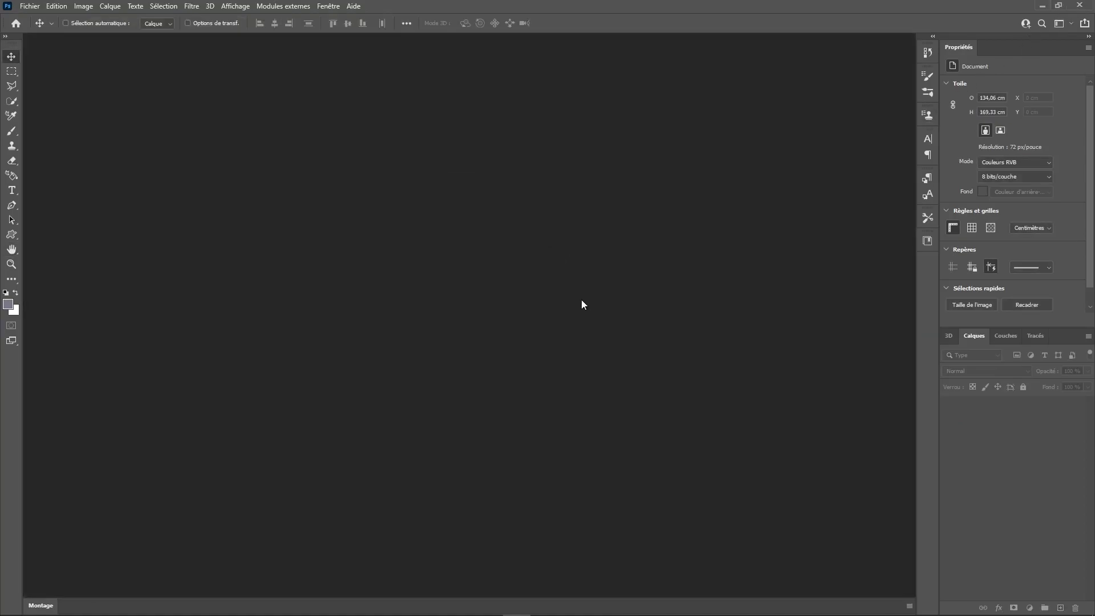
{"action": "left_click", "coordinate": [1080, 8]}
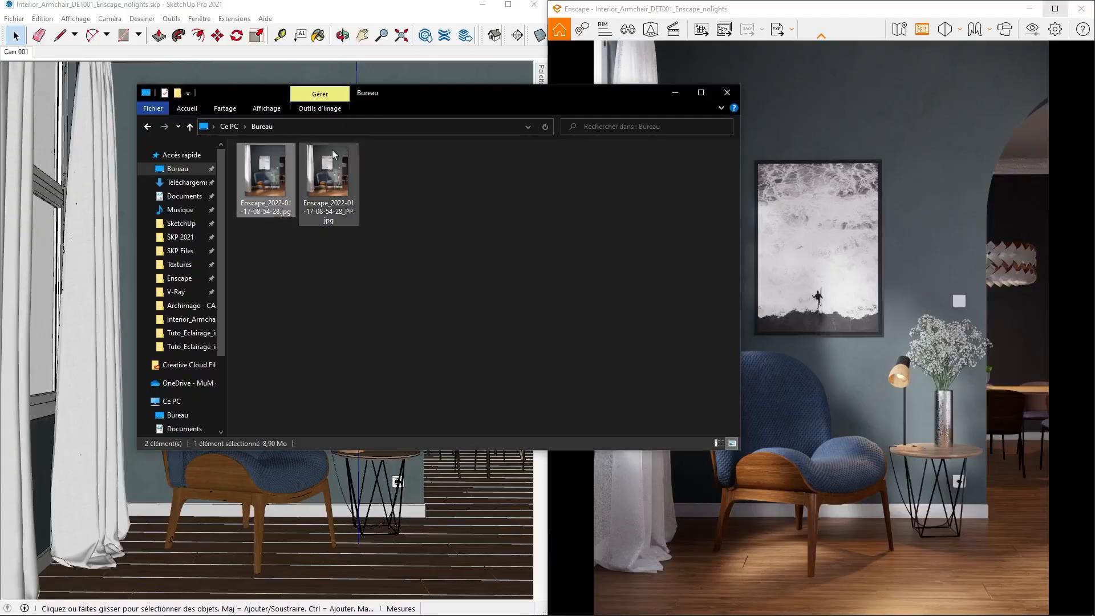
Open the original render from the Bureau folder in Photos and compare it with the _PP version by switching between them.
{"action": "double_click", "coordinate": [271, 171]}
{"action": "key", "text": "Right"}
{"action": "key", "text": "Left"}
{"action": "key", "text": "Right"}
{"action": "key", "text": "Left"}
{"action": "key", "text": "Right"}
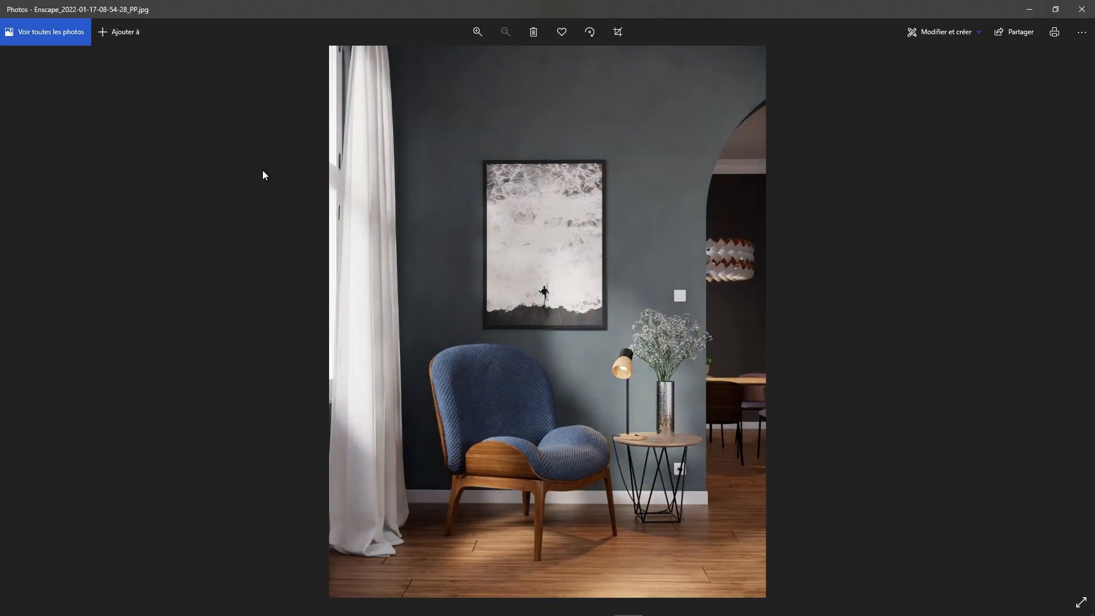